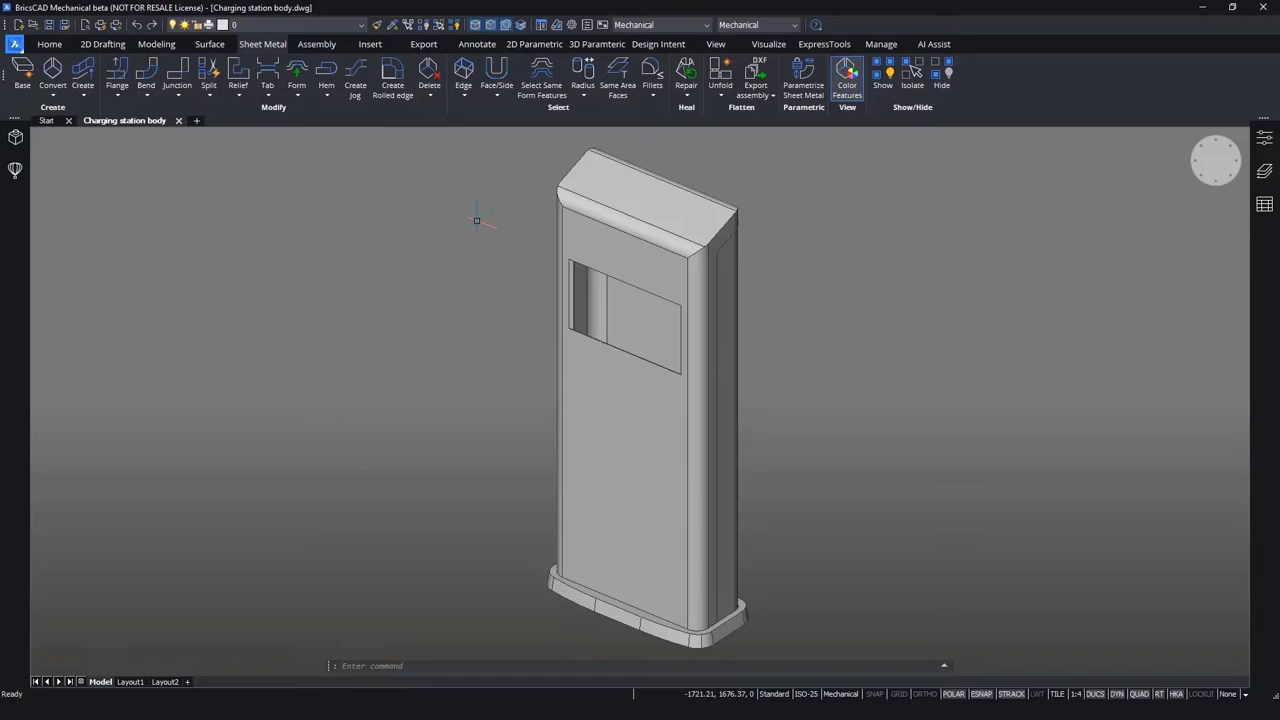
Convert the front shell and the rear body of the charging station into sheet metal parts.
middle_click_drag(477, 221, 6, 221, "shift")
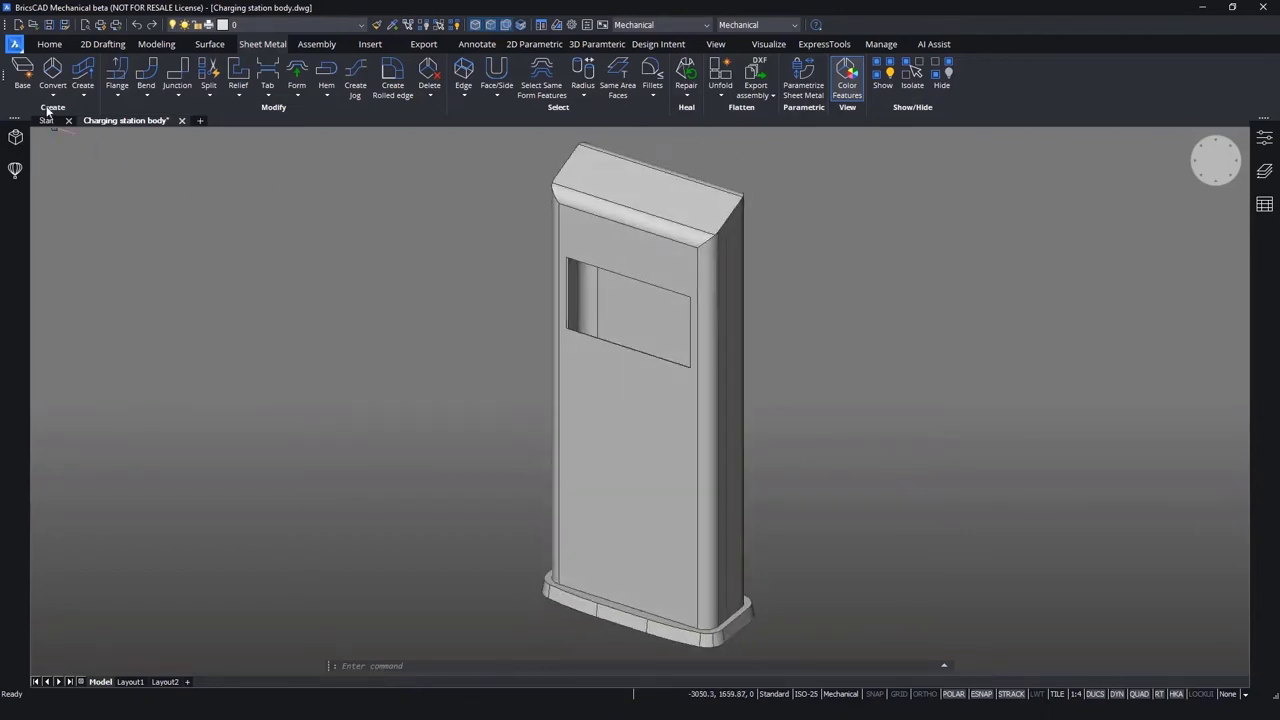
left_click(54, 72)
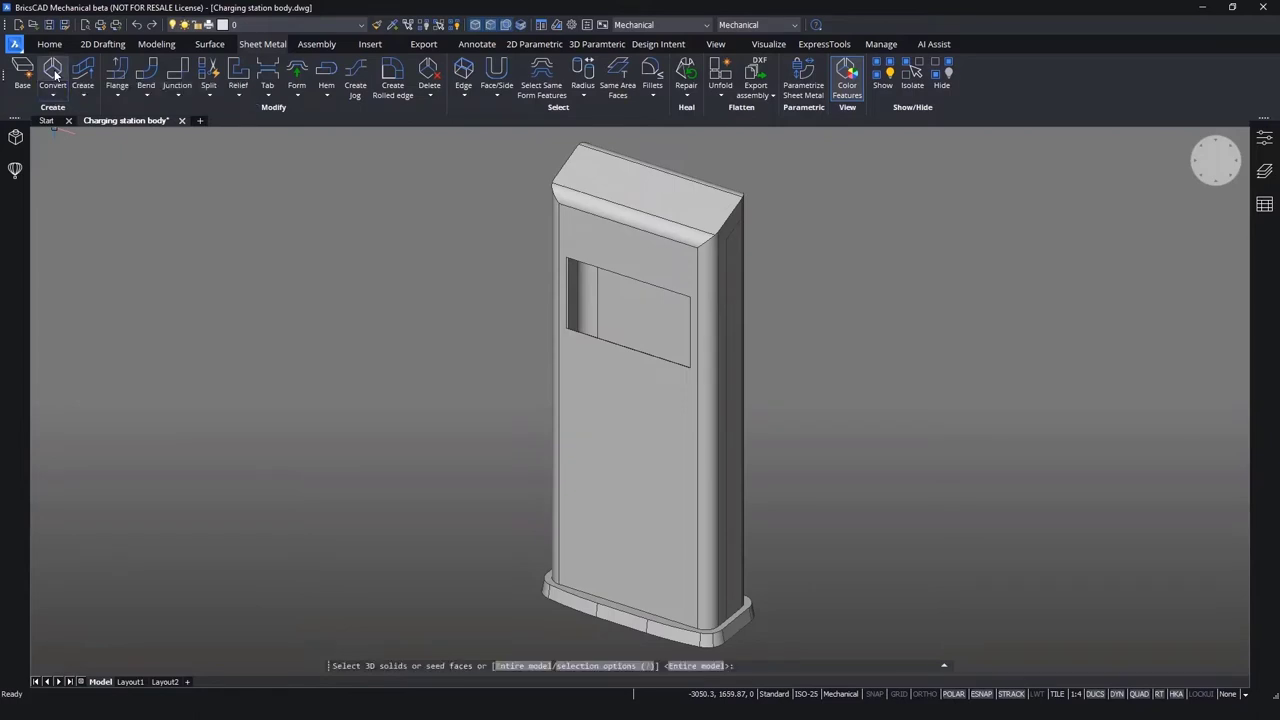
left_click(643, 243)
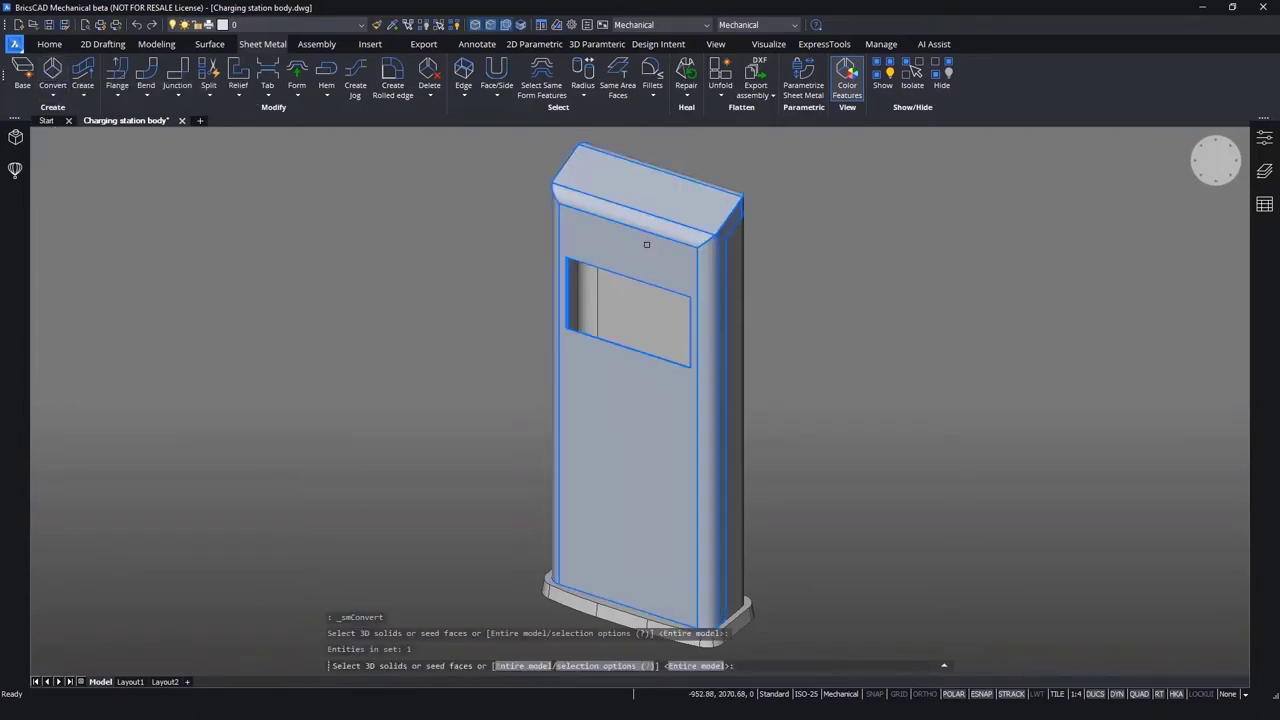
left_click(739, 330)
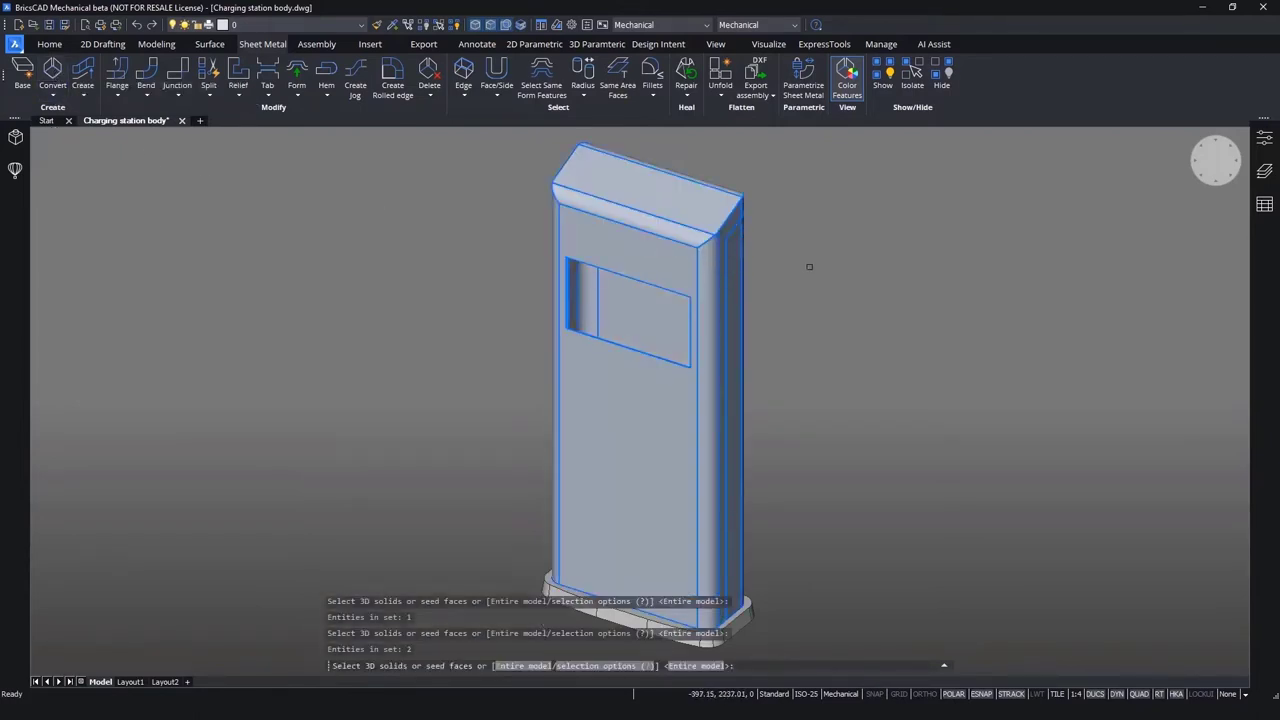
key("Return")
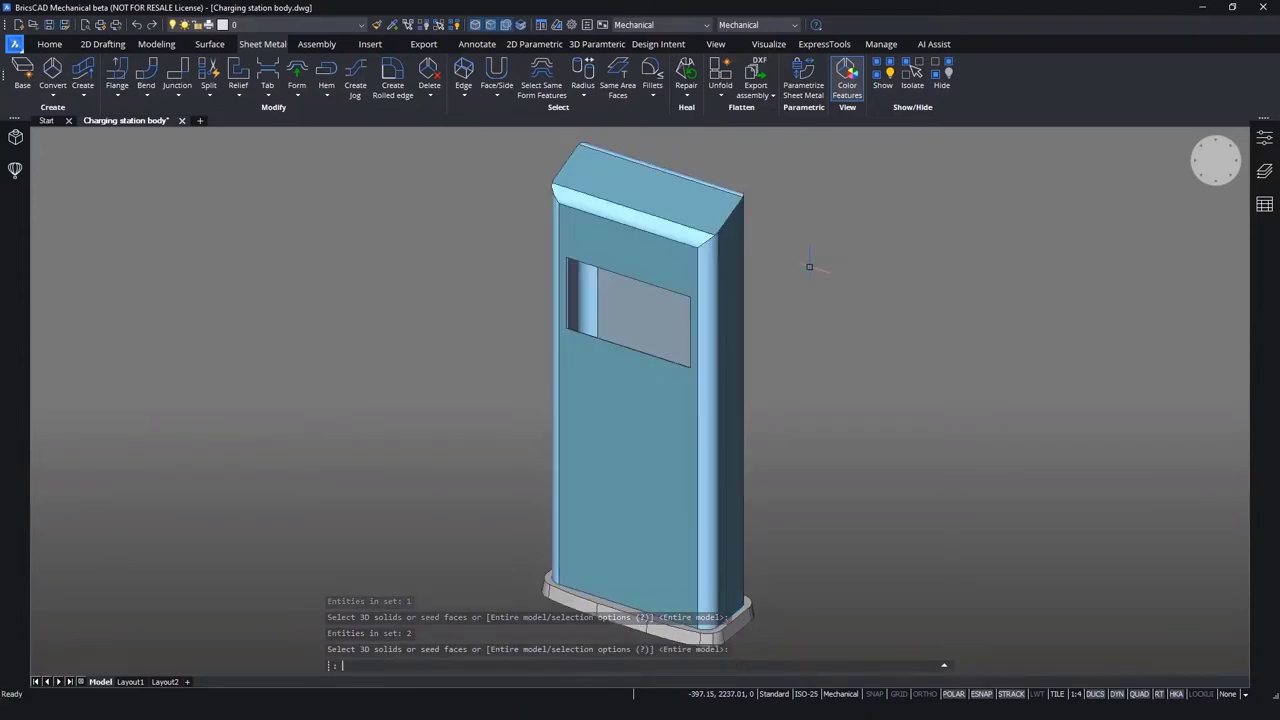
Isolate the rear body so that the front shell and base are hidden.
left_click(739, 324)
mouse_move(766, 342)
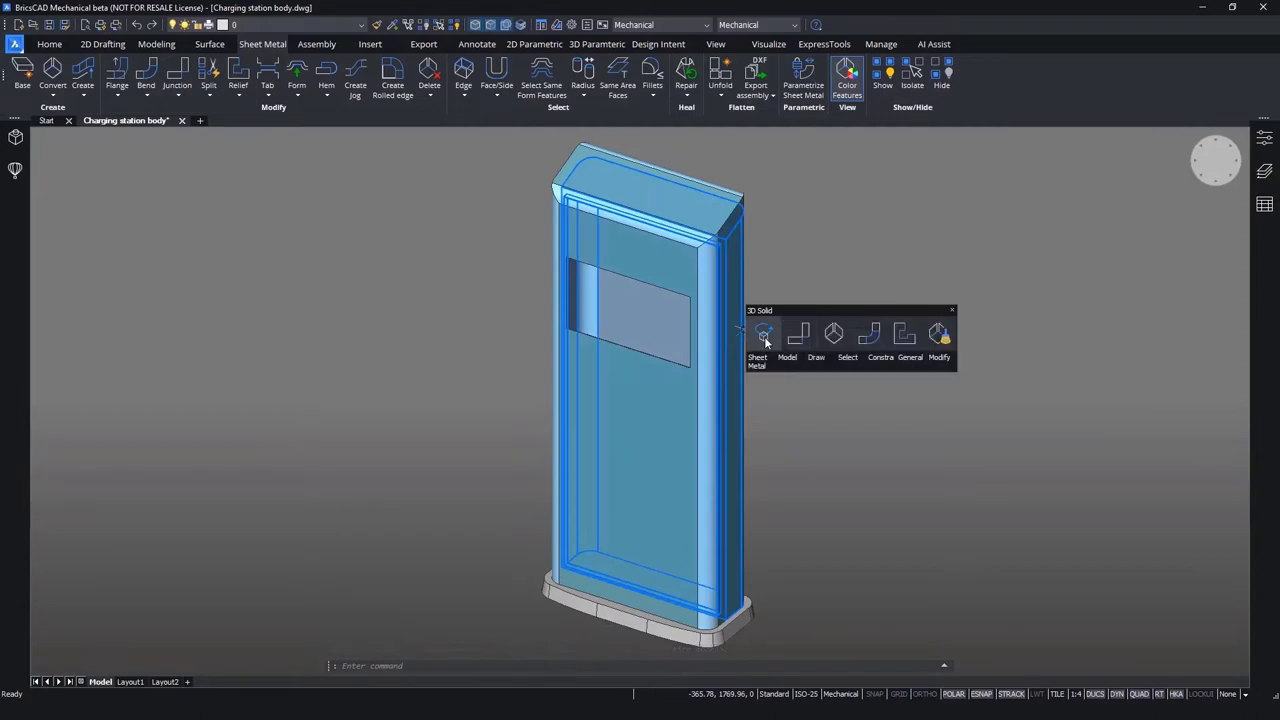
mouse_move(851, 360)
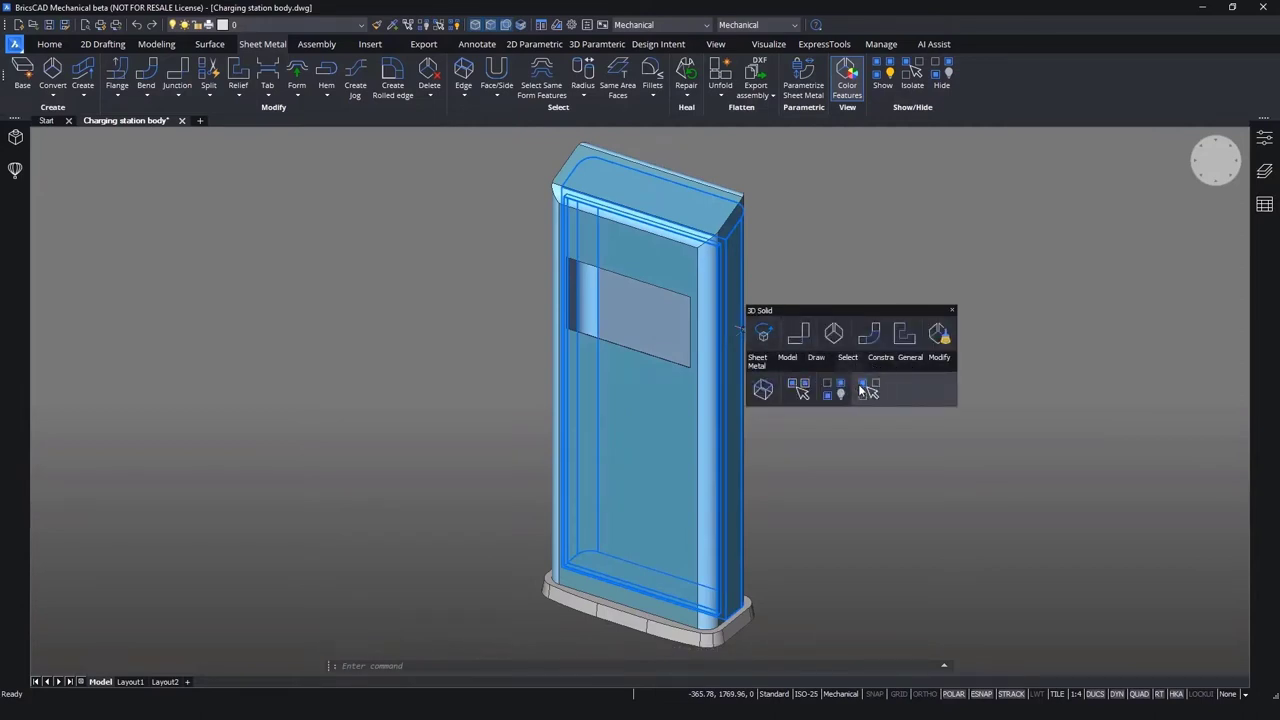
left_click(862, 391)
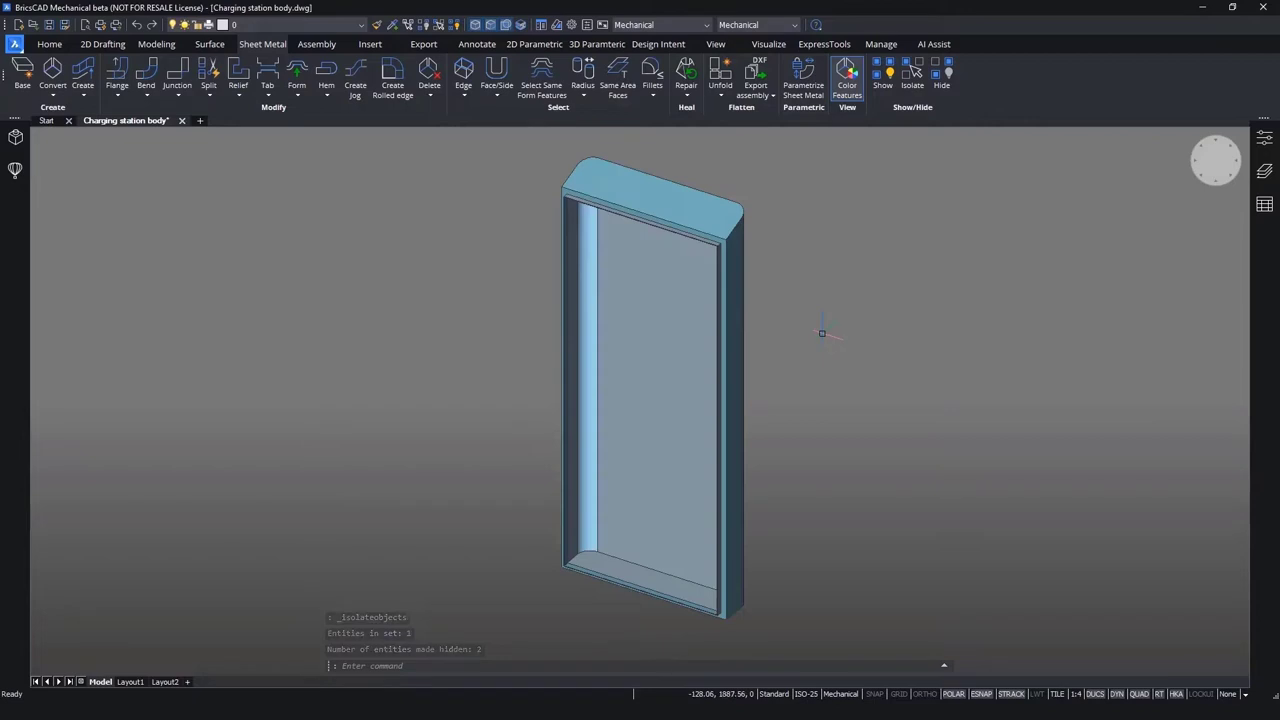
Create bends on the hard edges around the narrow frame flange at the body's opening.
scroll(821, 333, "up", 3)
scroll(821, 333, "up", 3)
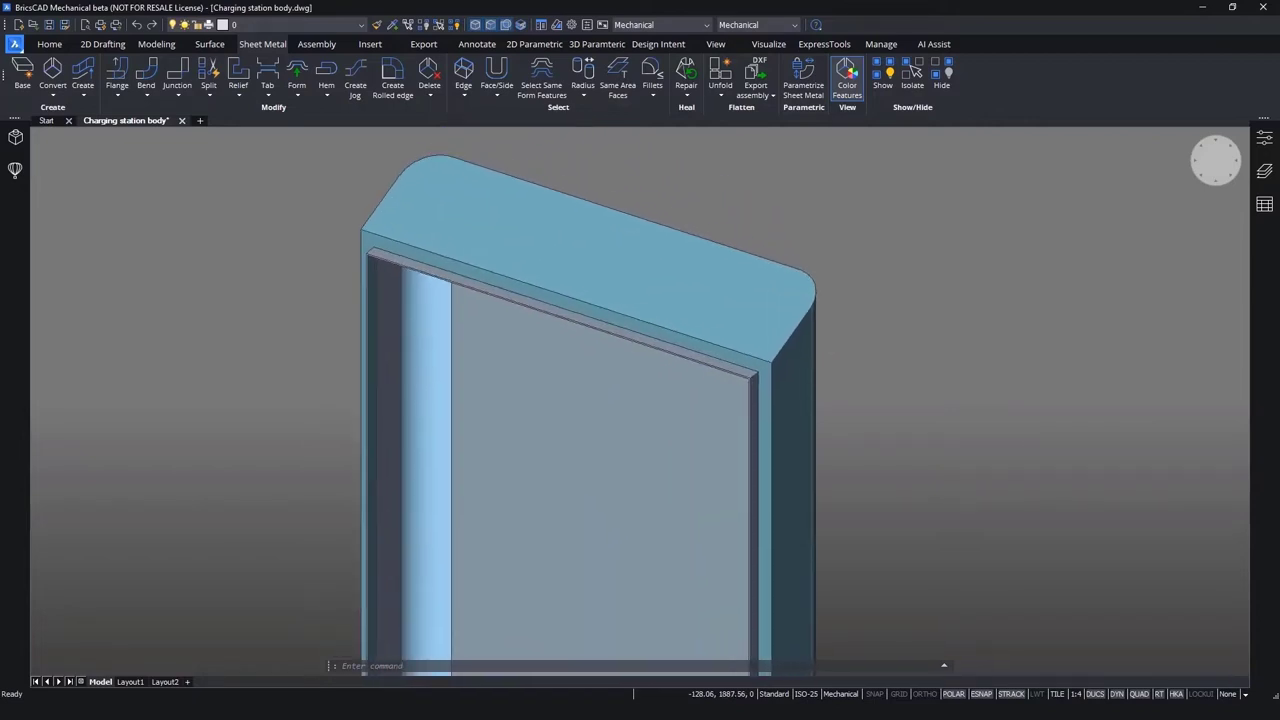
left_click(146, 92)
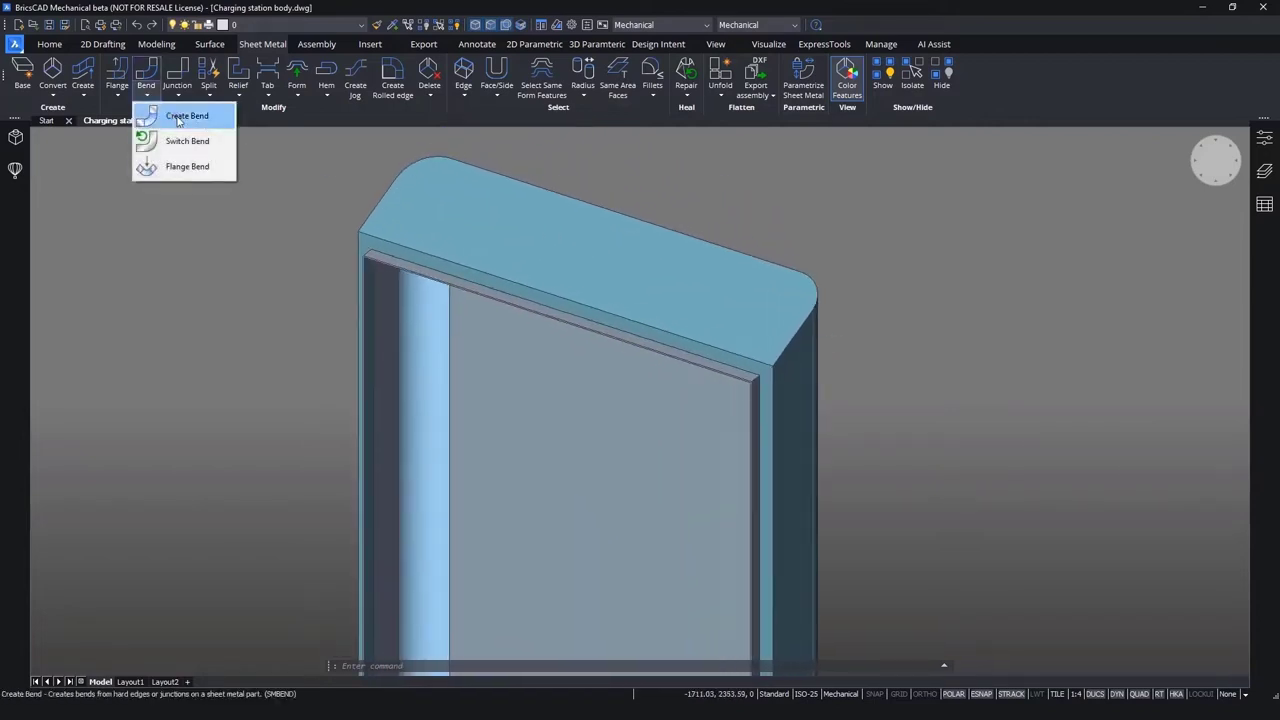
left_click(176, 115)
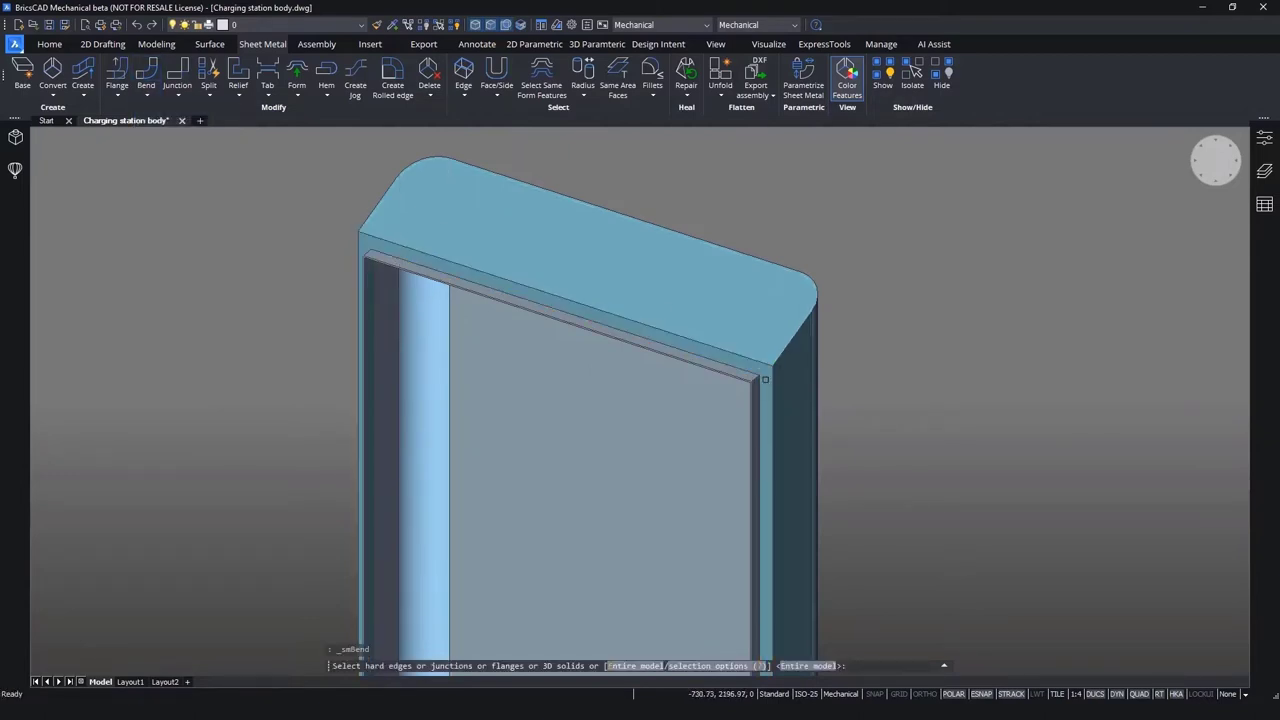
left_click(765, 379)
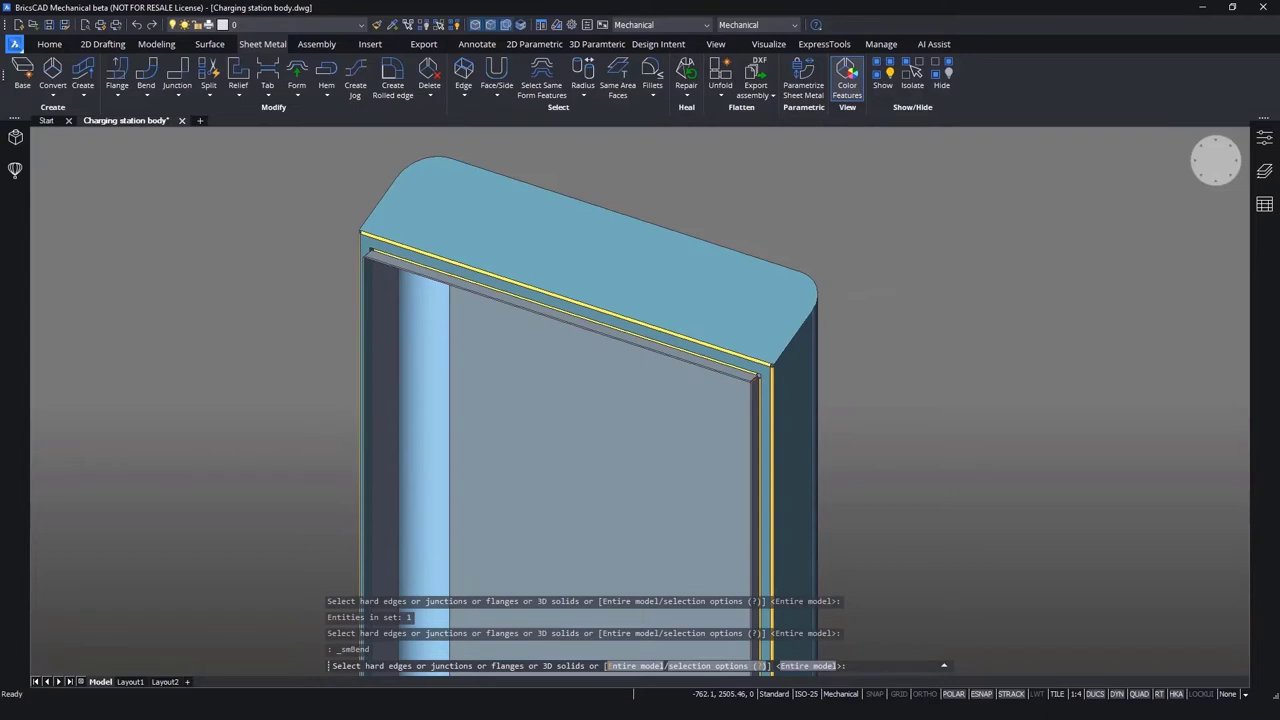
Create bends on the hard edges of the body's large back panel.
scroll(810, 405, "up", 5)
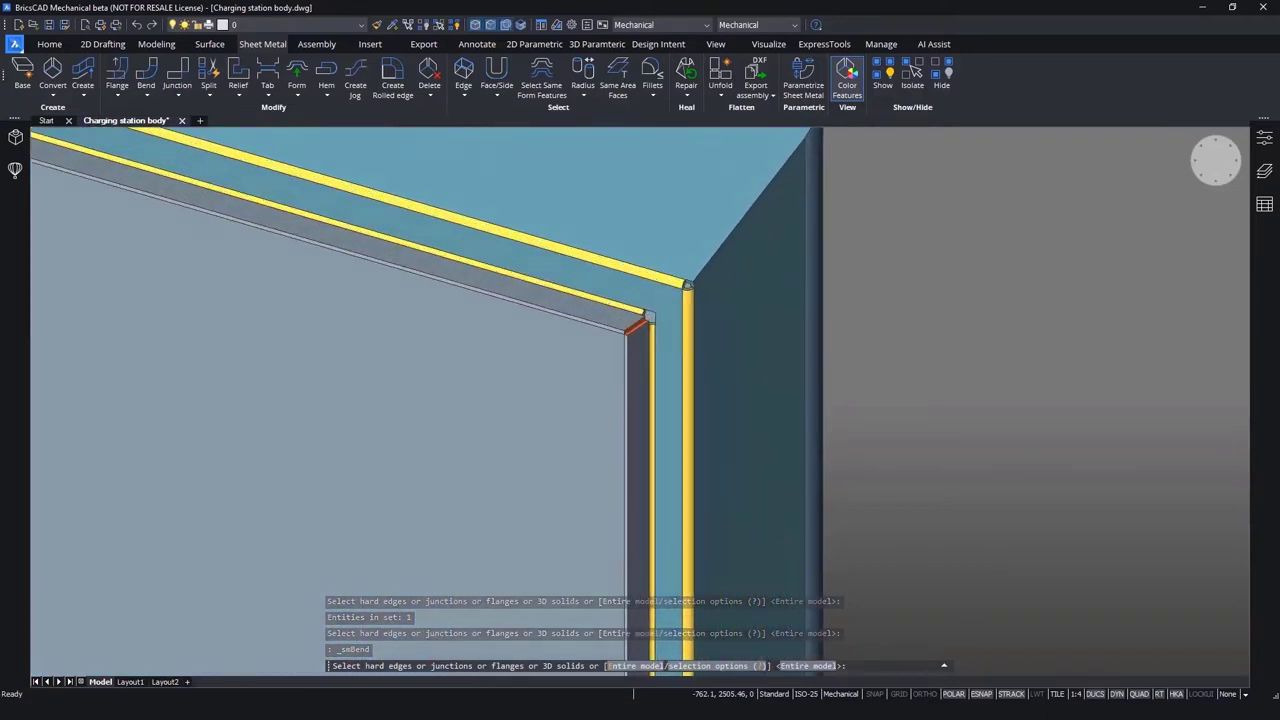
scroll(690, 286, "up", 6)
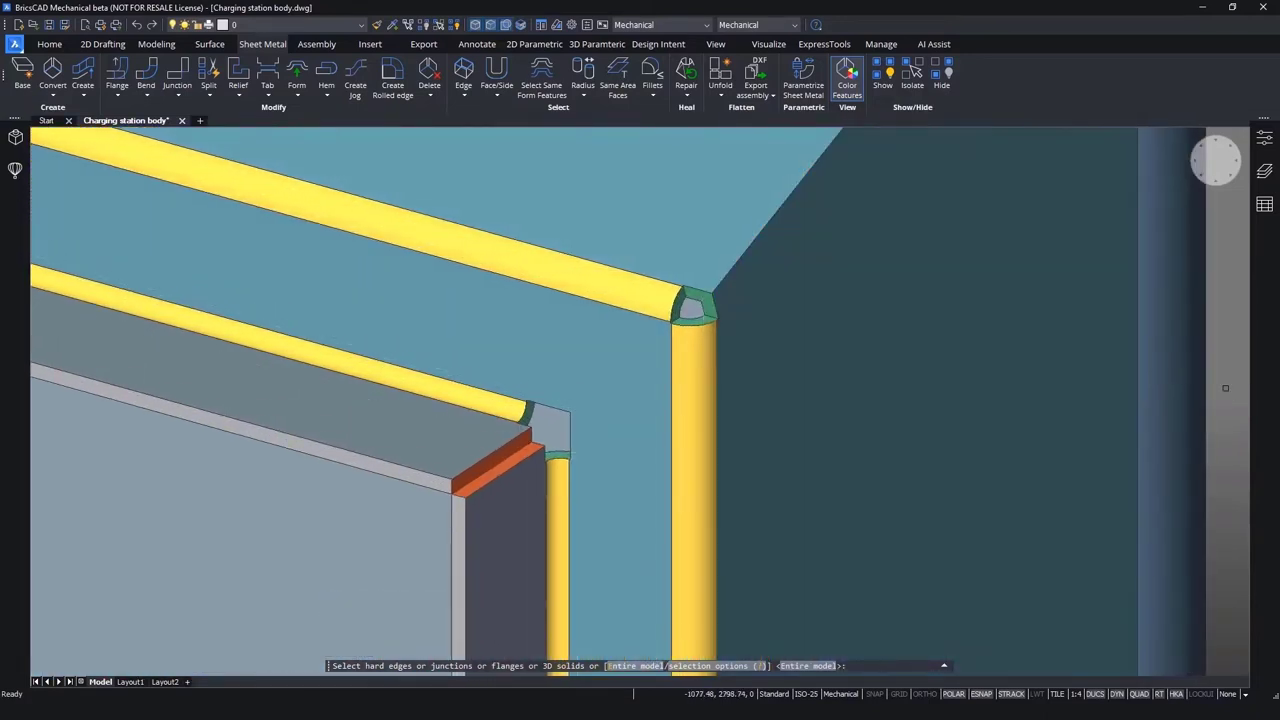
middle_click_drag(1226, 388, 1125, 411, "shift")
scroll(1124, 411, "down", 5)
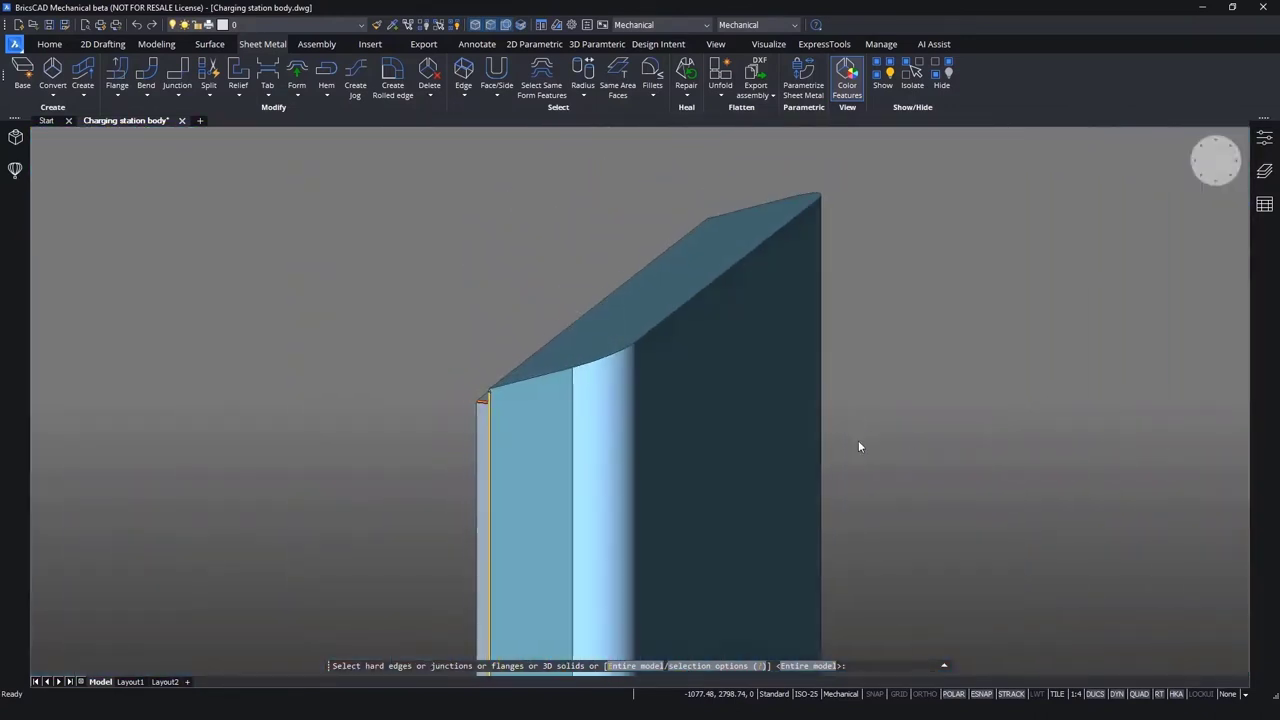
left_click(701, 386)
key("Return")
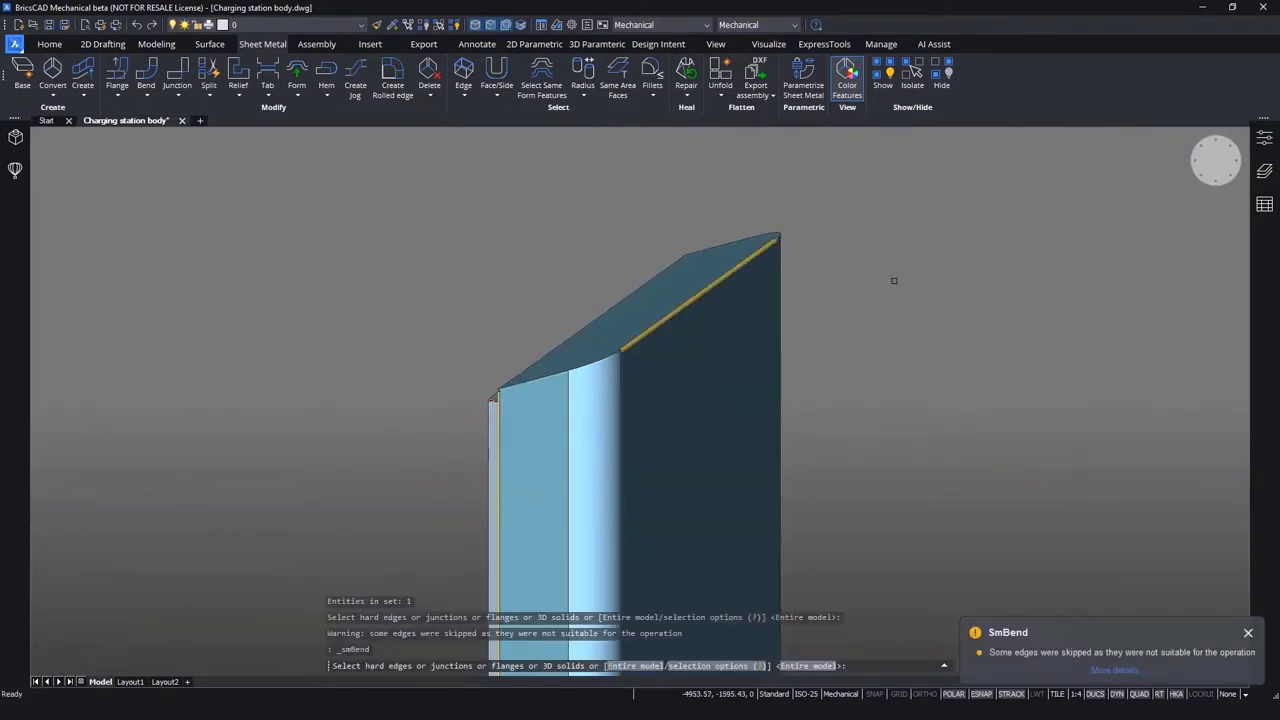
Create junctions on the remaining hard edges of the body's sloped top flange.
scroll(896, 292, "up", 8)
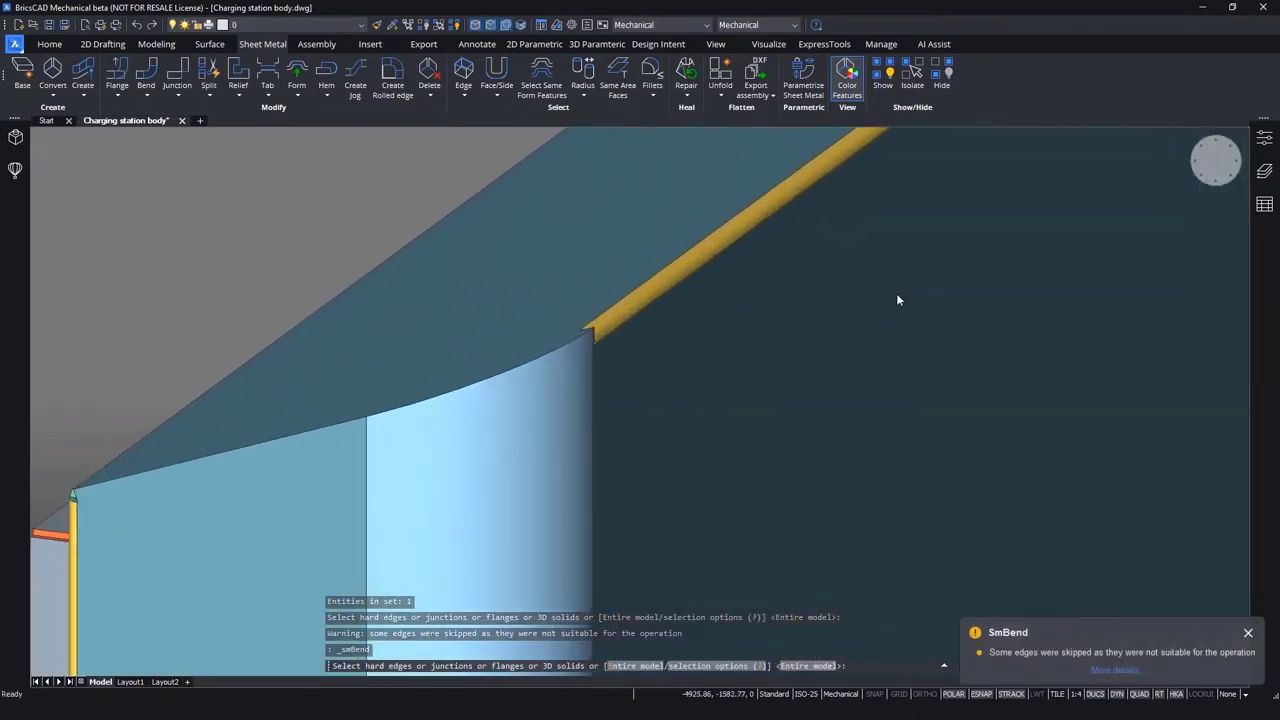
scroll(896, 300, "up", 6)
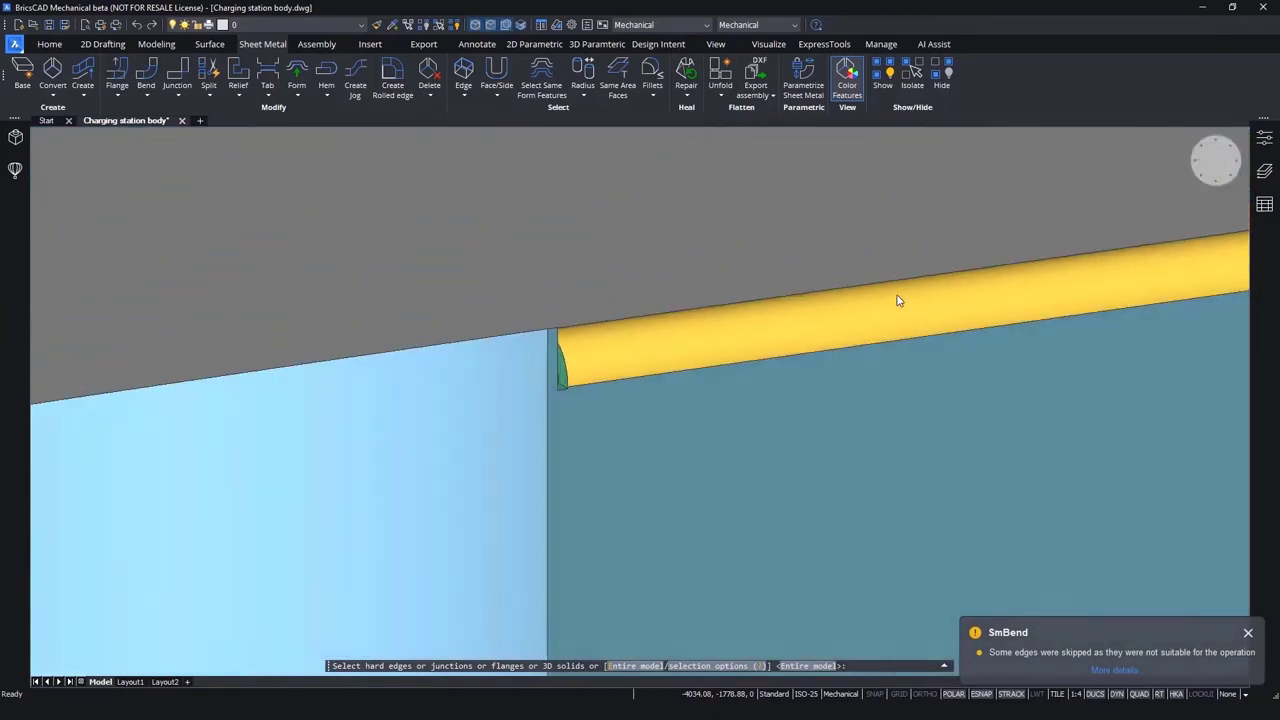
middle_click_drag(897, 296, 895, 208, "shift")
scroll(894, 206, "down", 6)
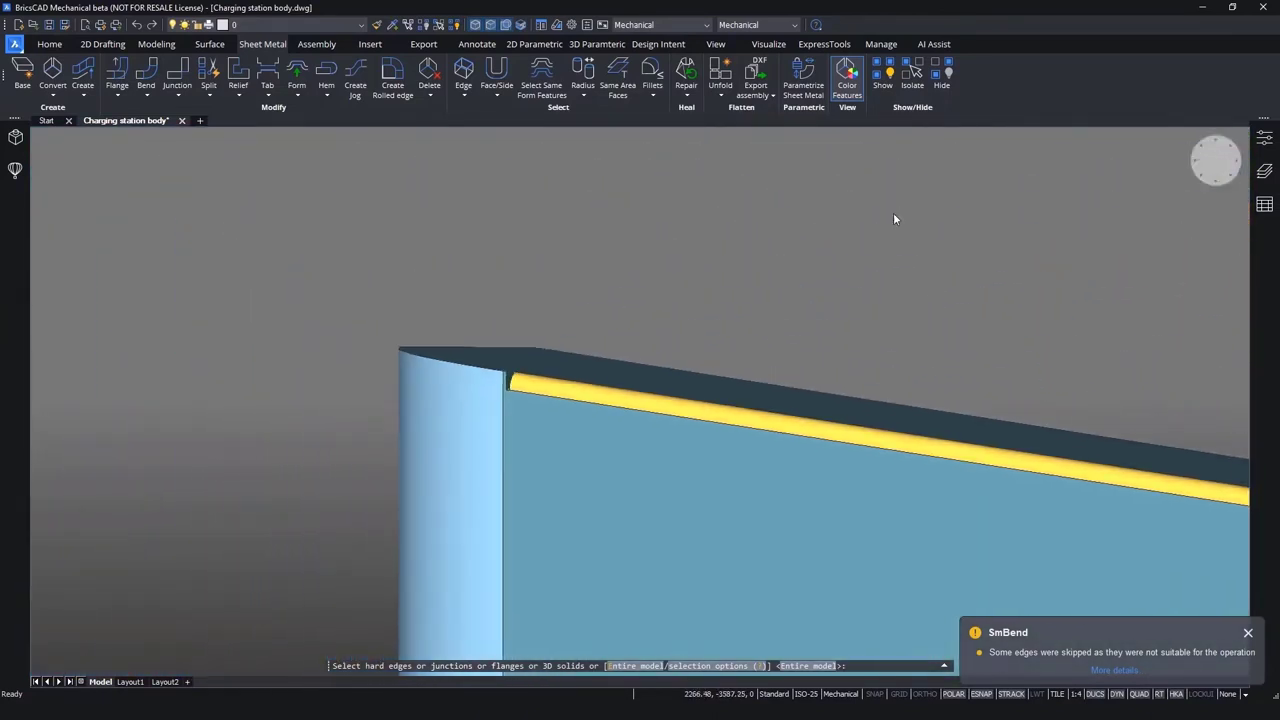
scroll(886, 236, "down", 4)
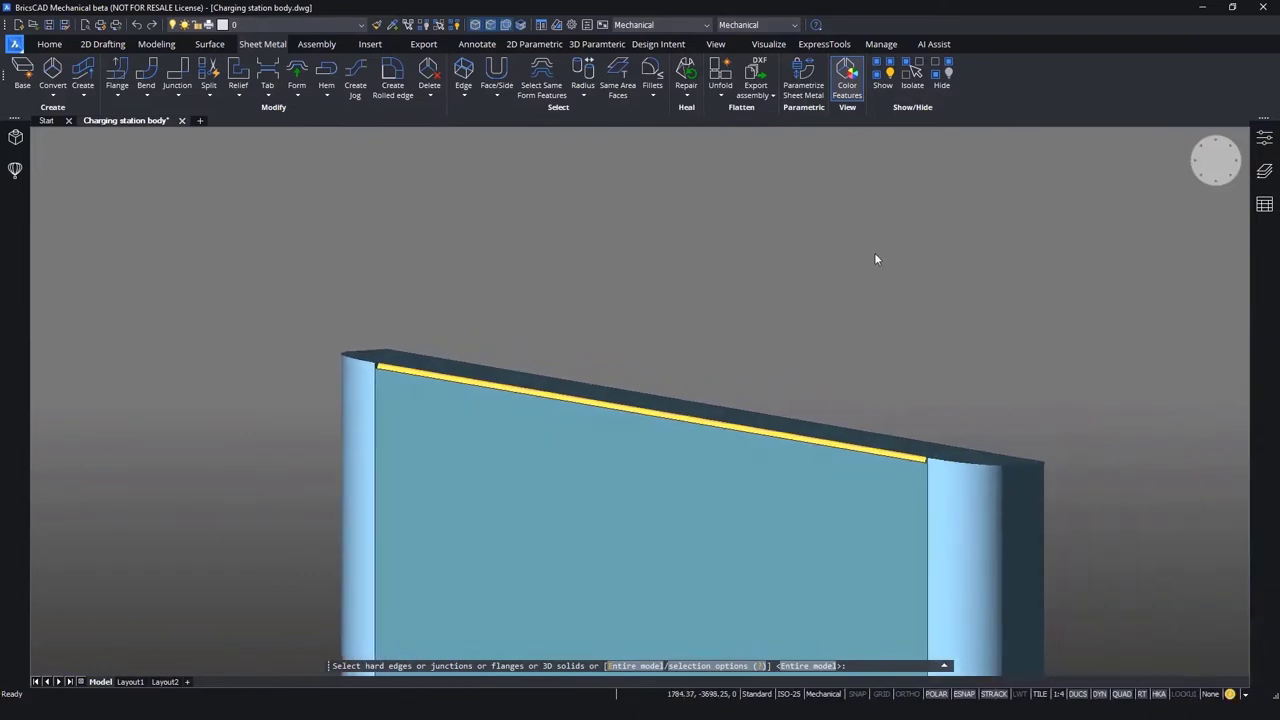
middle_click_drag(842, 266, 838, 276, "shift")
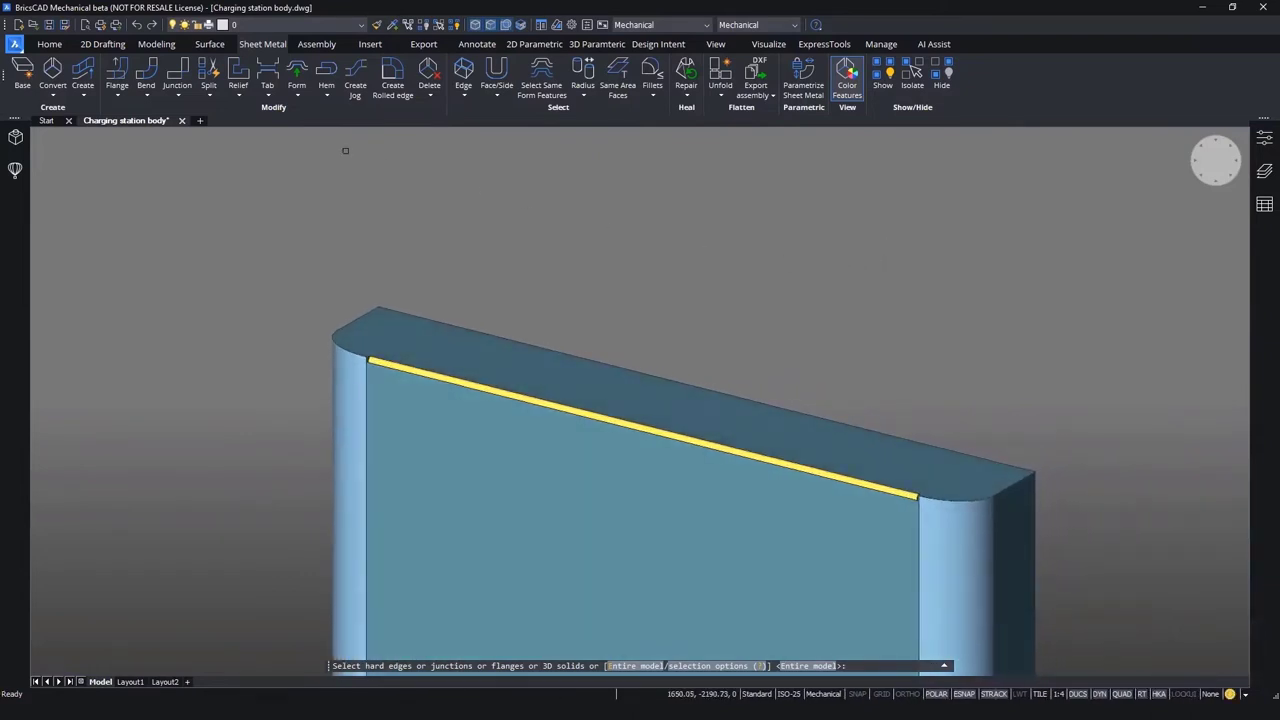
left_click(177, 70)
left_click(455, 349)
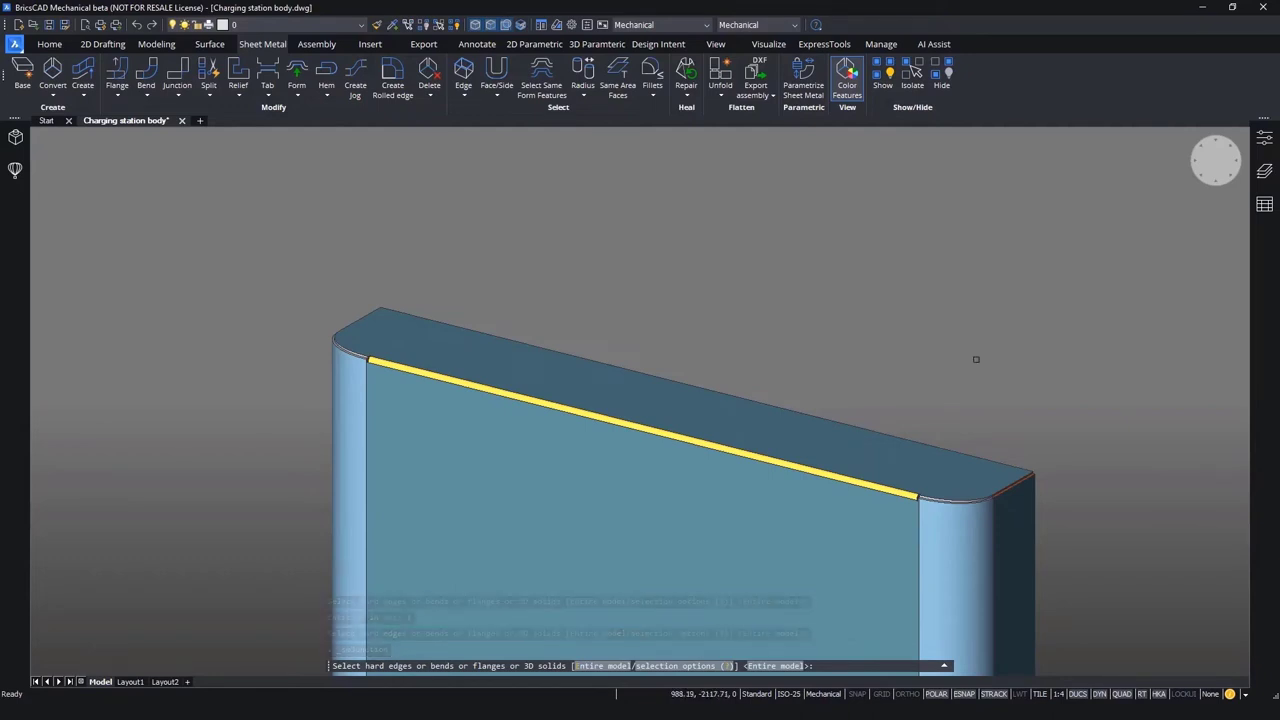
Create junctions on the hard edges of the body's bottom flange and end the command.
middle_click_drag(975, 360, 925, 362, "shift")
scroll(925, 362, "up", 3)
scroll(1138, 392, "up", 5)
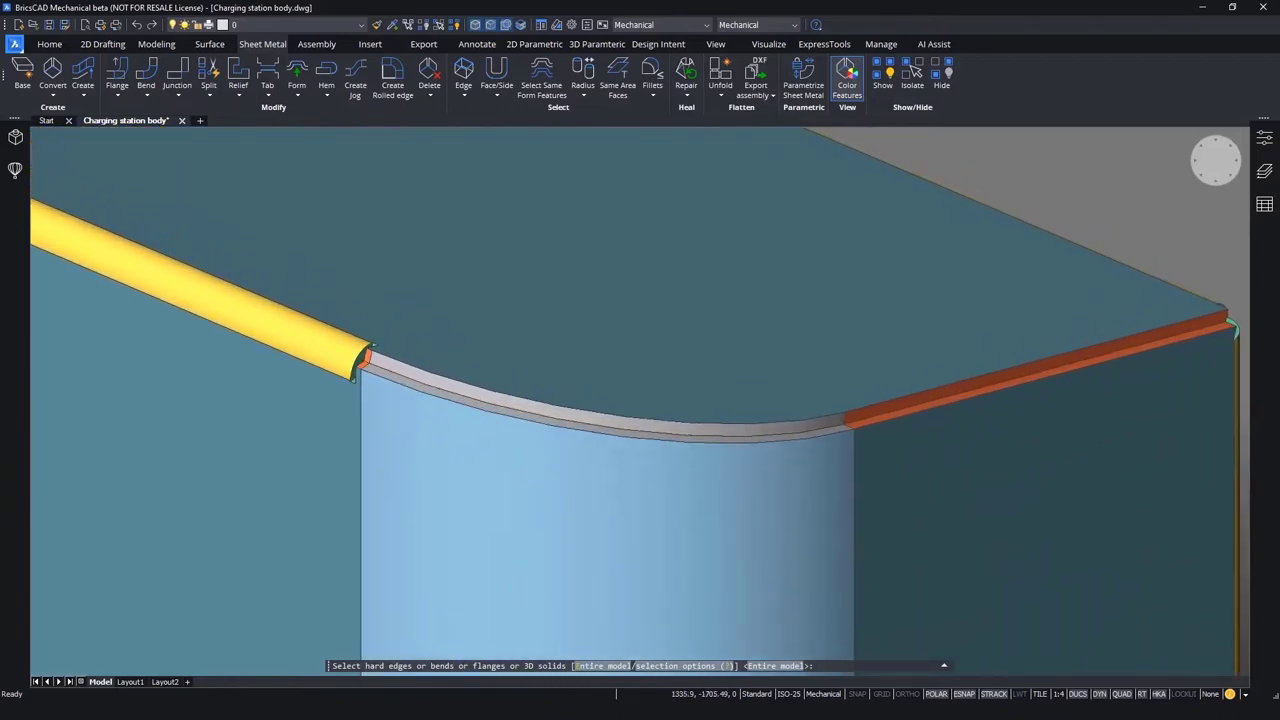
middle_click_drag(1134, 185, 381, 407, "shift")
scroll(548, 518, "down", 10)
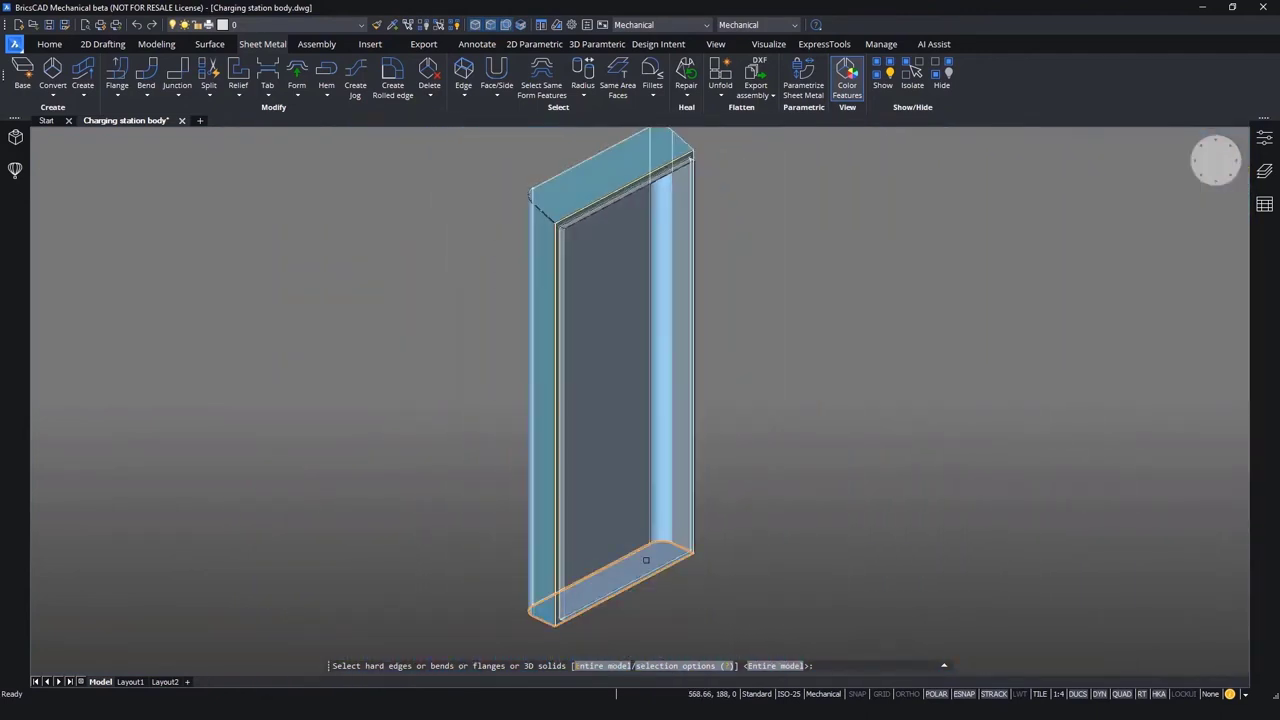
left_click(646, 560)
key("Return")
key("Return")
key("Escape")
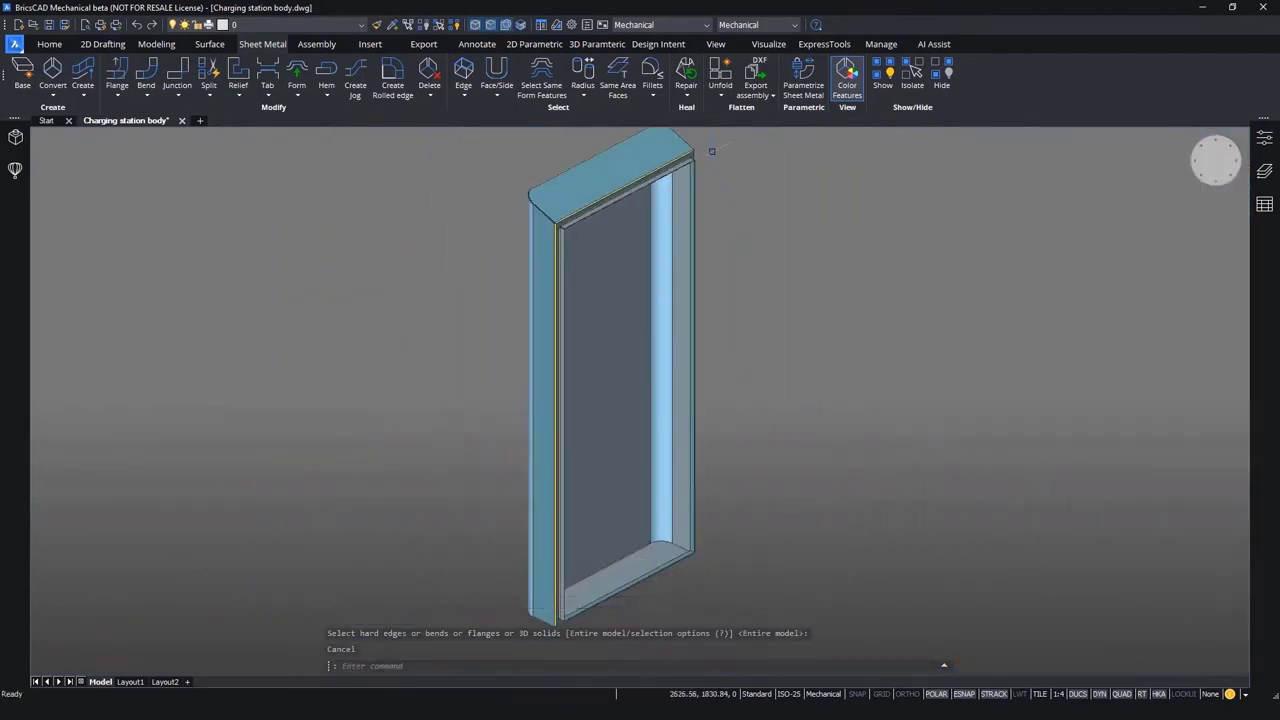
Try to unfold the isolated body starting from its large back panel.
left_click(720, 72)
left_click(600, 362)
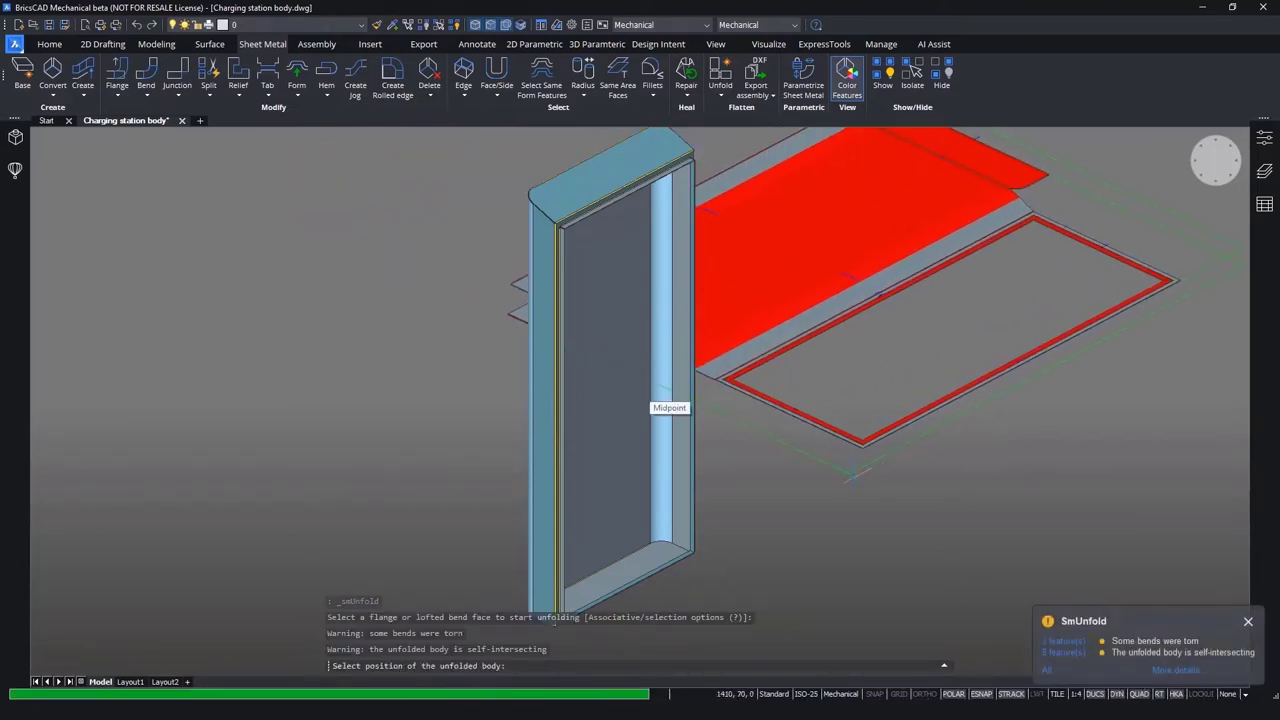
mouse_move(853, 475)
middle_mouse_down()
mouse_move(709, 502)
mouse_move(655, 530)
middle_mouse_up()
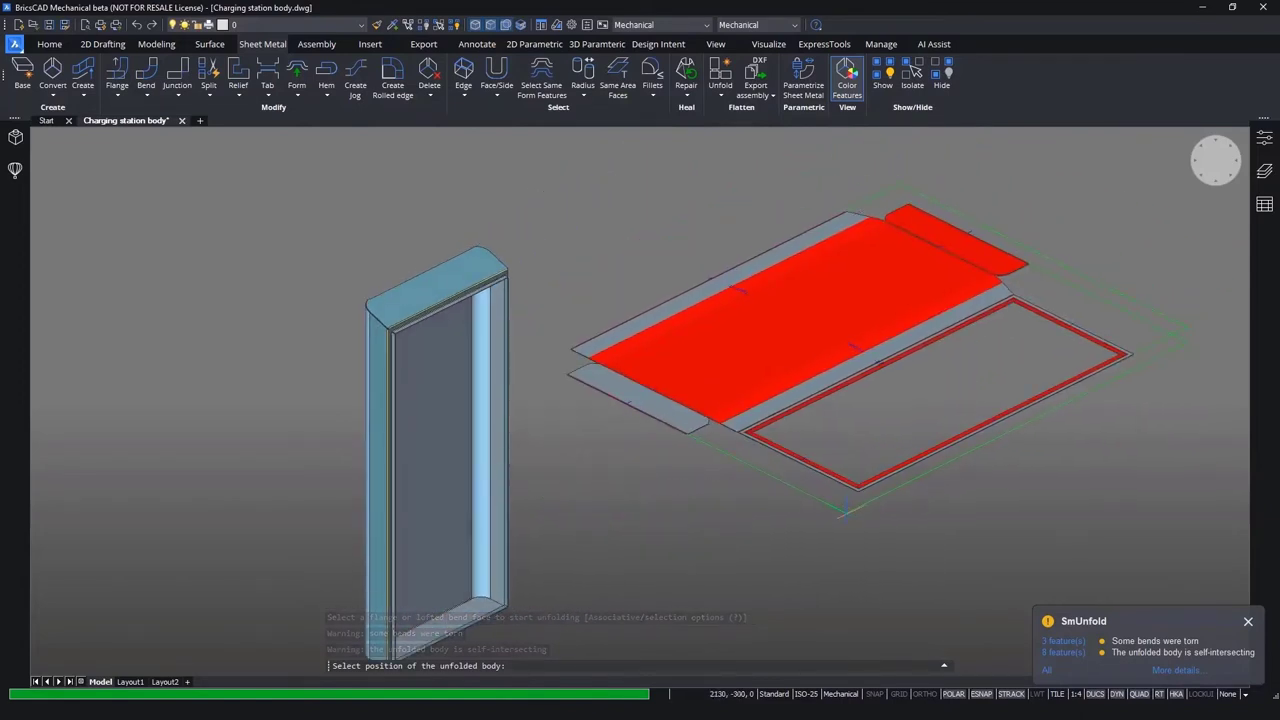
key("Escape")
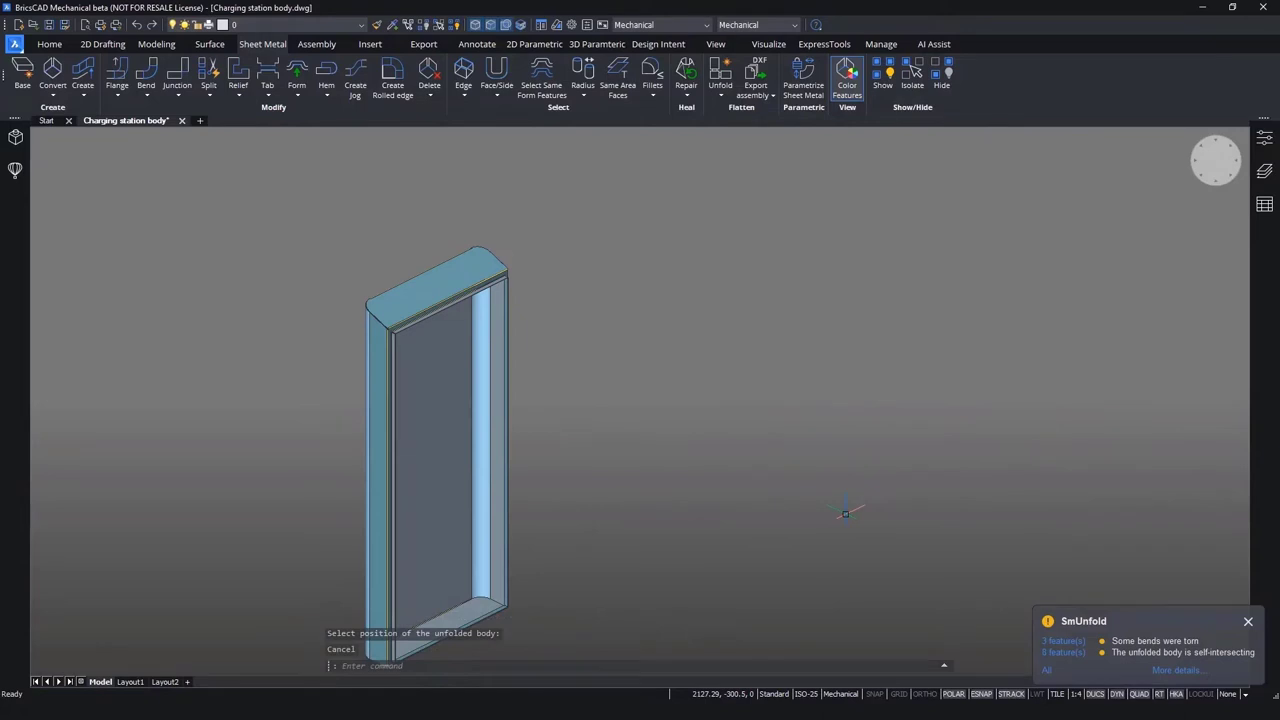
Split the frame flange with Smart Split Propagate from the vertex at its inner upper corner, covering all four corners.
middle_click_drag(845, 514, 874, 495)
scroll(566, 400, "up", 3)
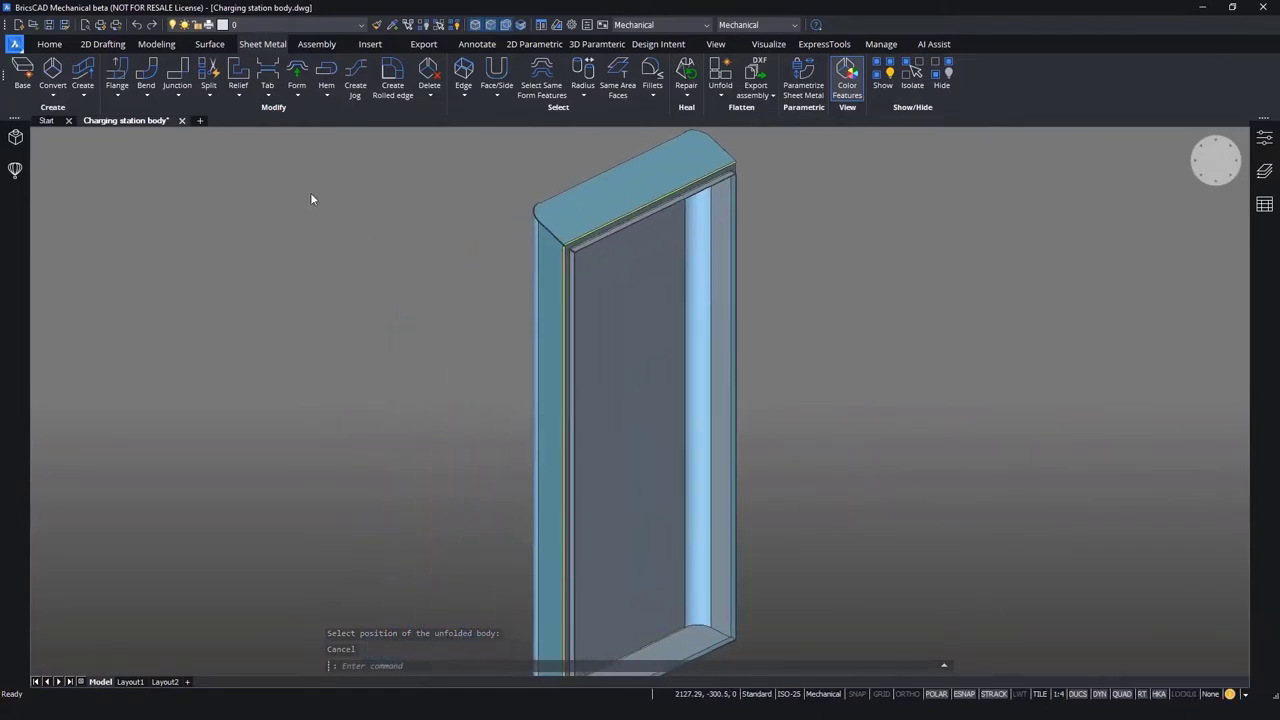
left_click(205, 89)
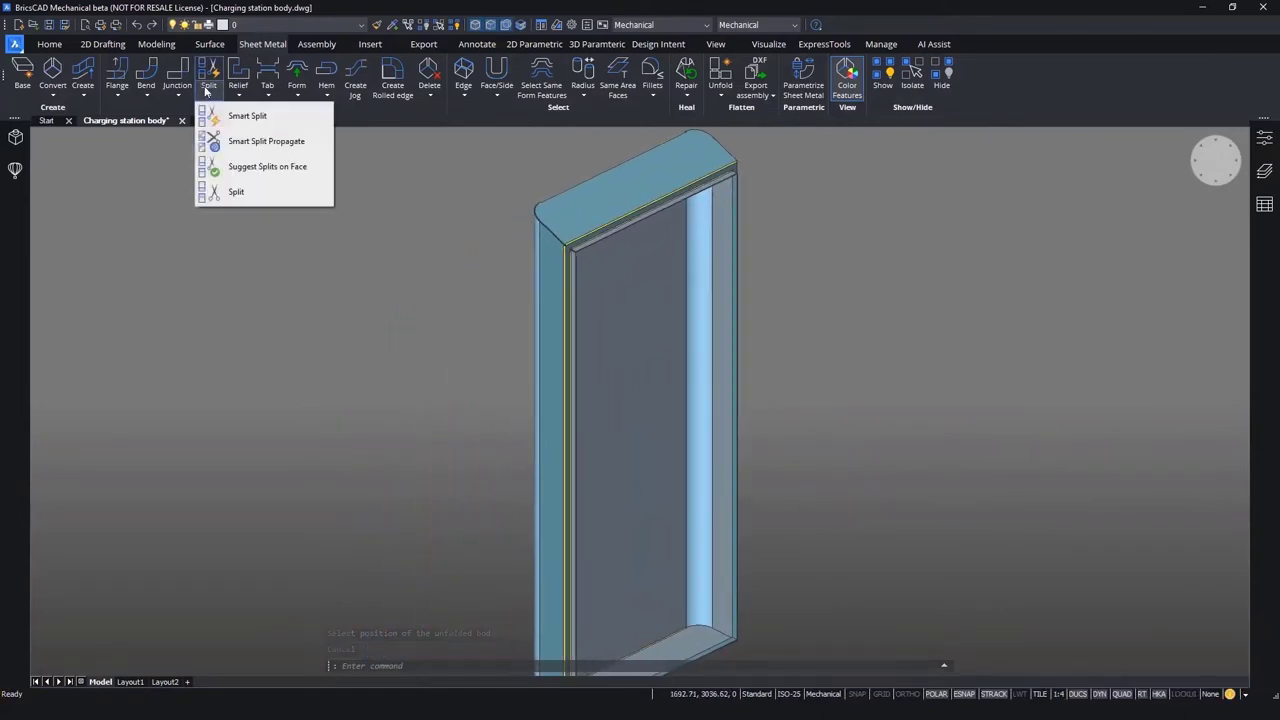
left_click(270, 145)
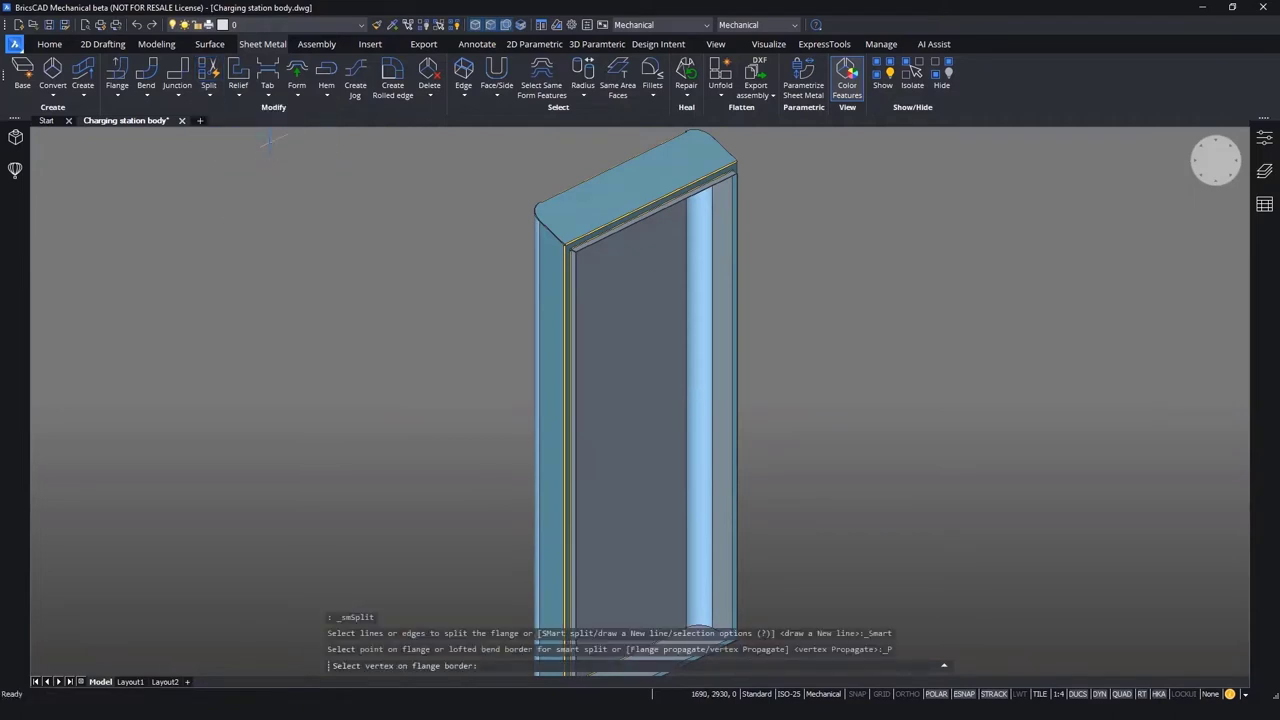
scroll(540, 285, "up", 10)
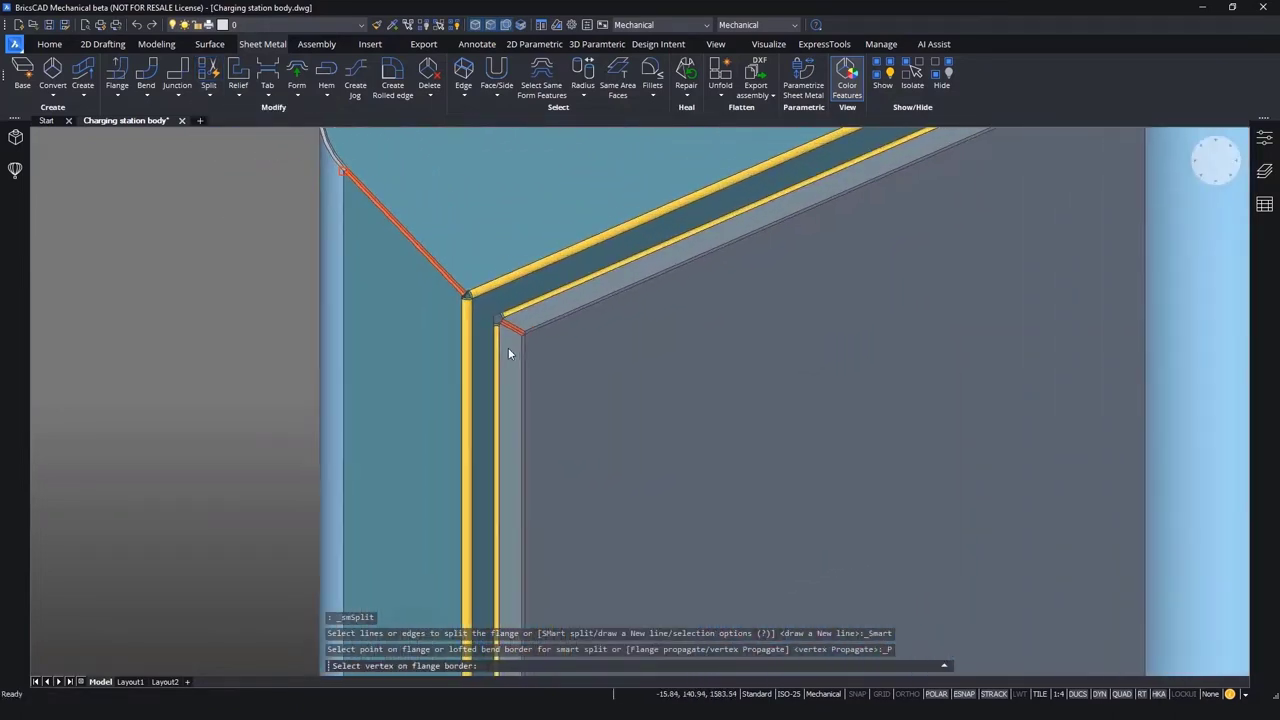
scroll(512, 401, "up", 4)
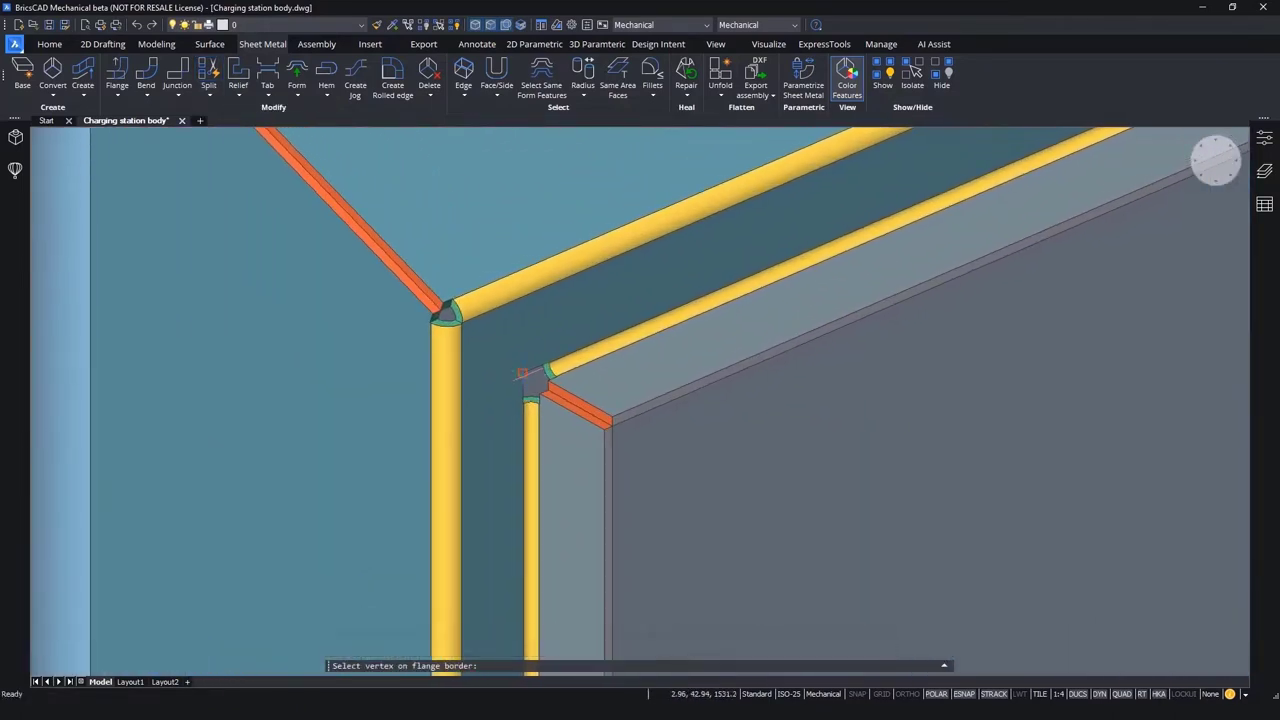
left_click(522, 374)
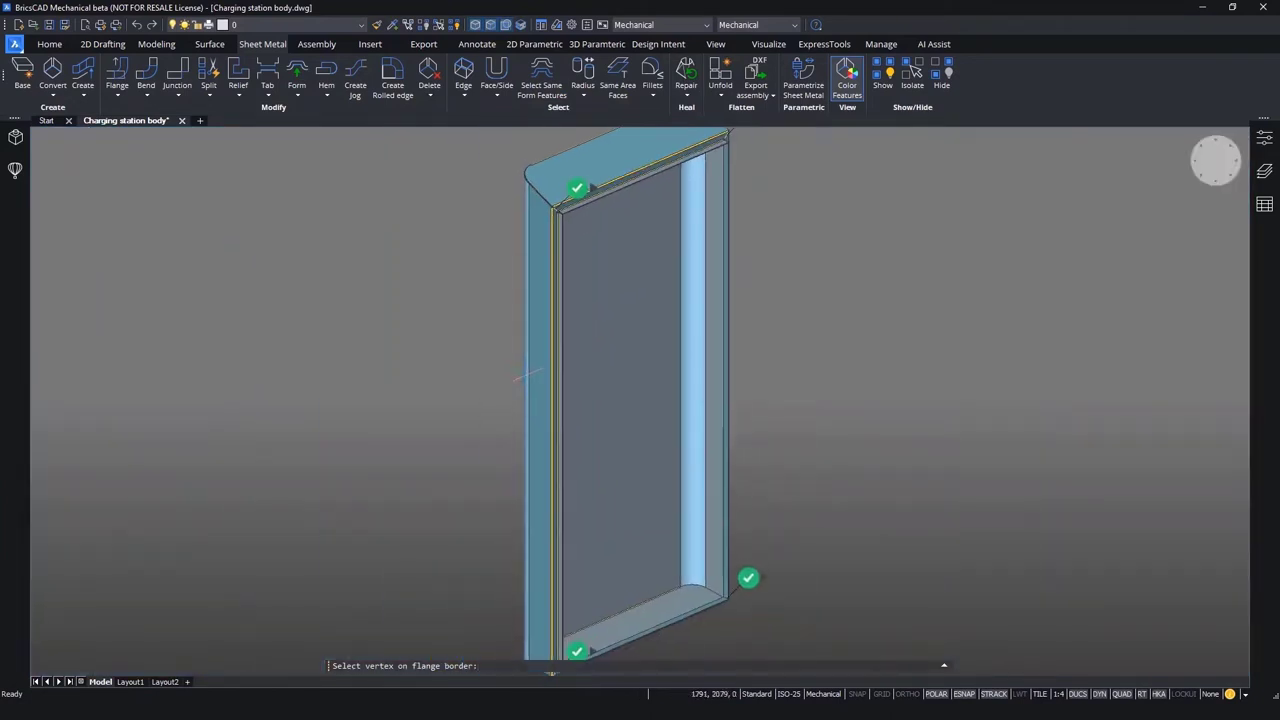
middle_click_drag(640, 400, 522, 420, "shift")
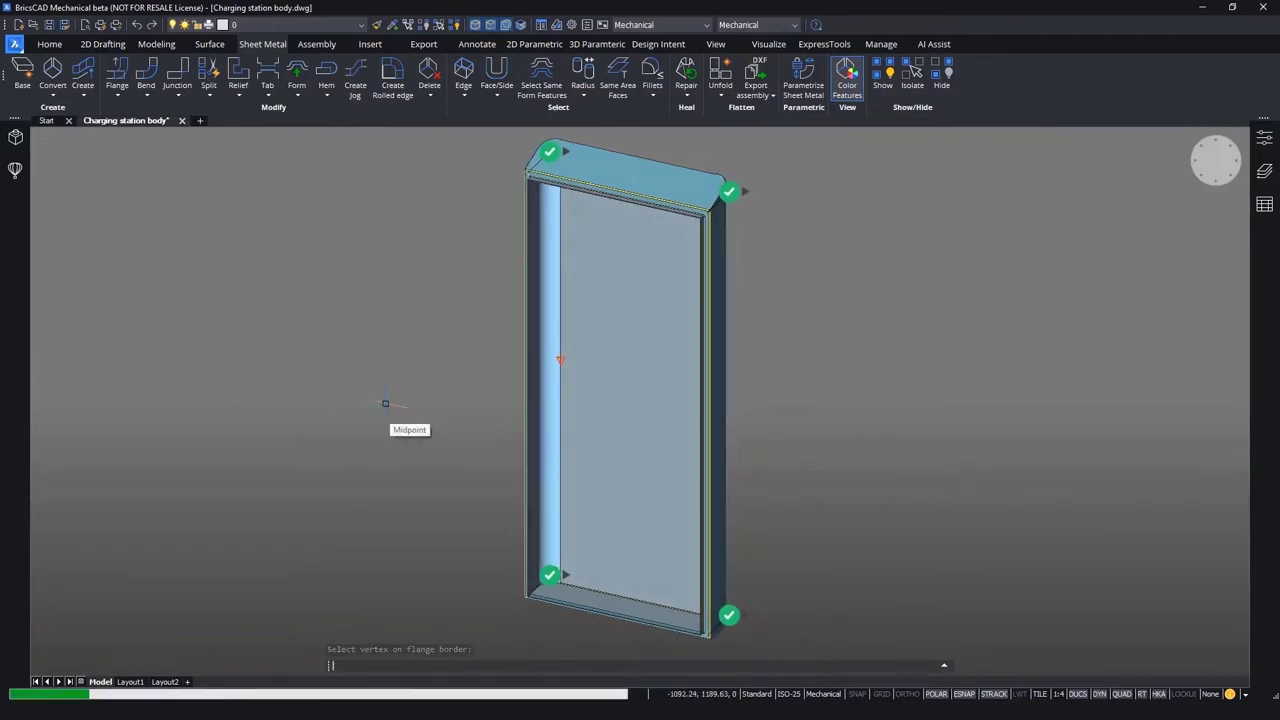
Try to unfold the isolated body from its large back panel and place the flat pattern beside it.
scroll(382, 402, "up", 5)
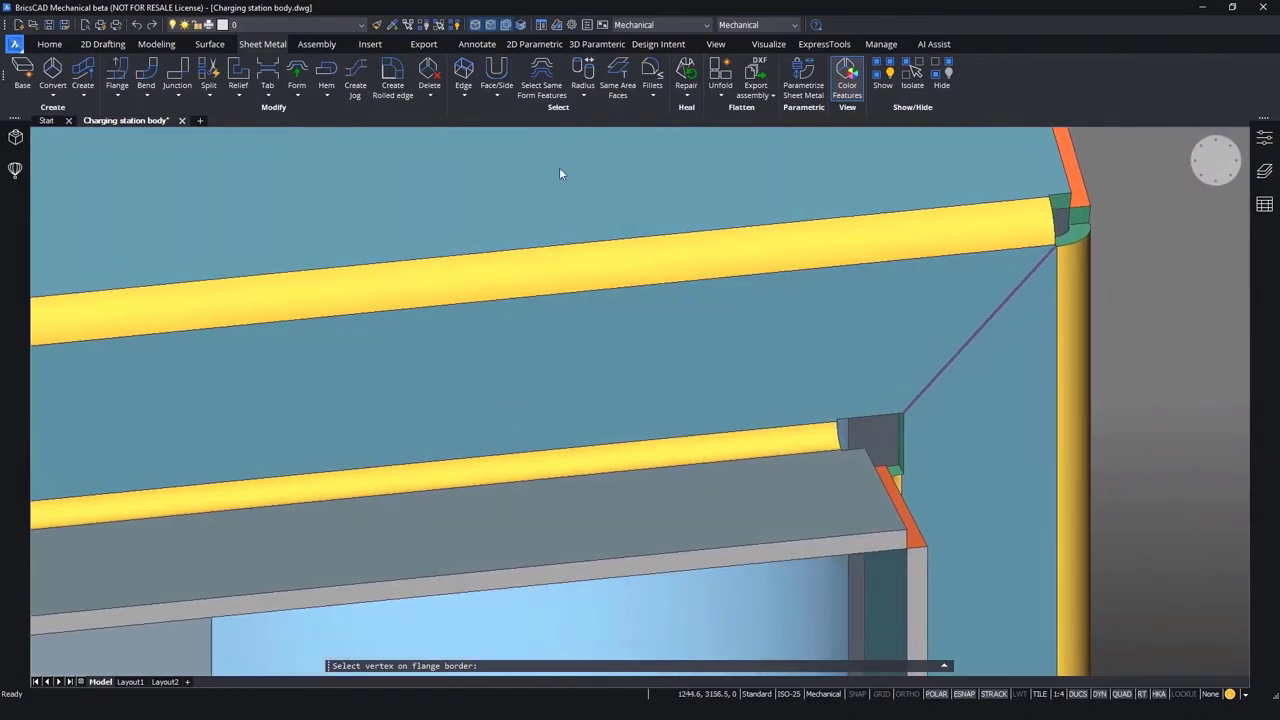
left_click(720, 72)
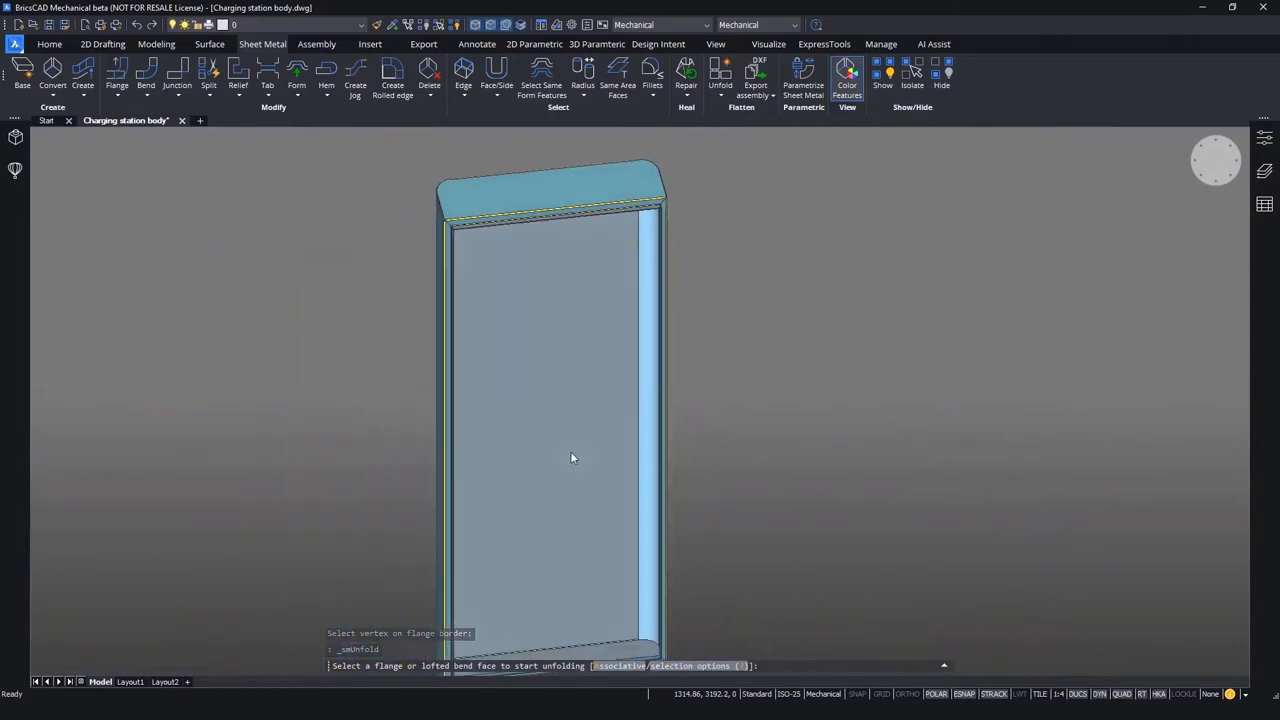
left_click(564, 427)
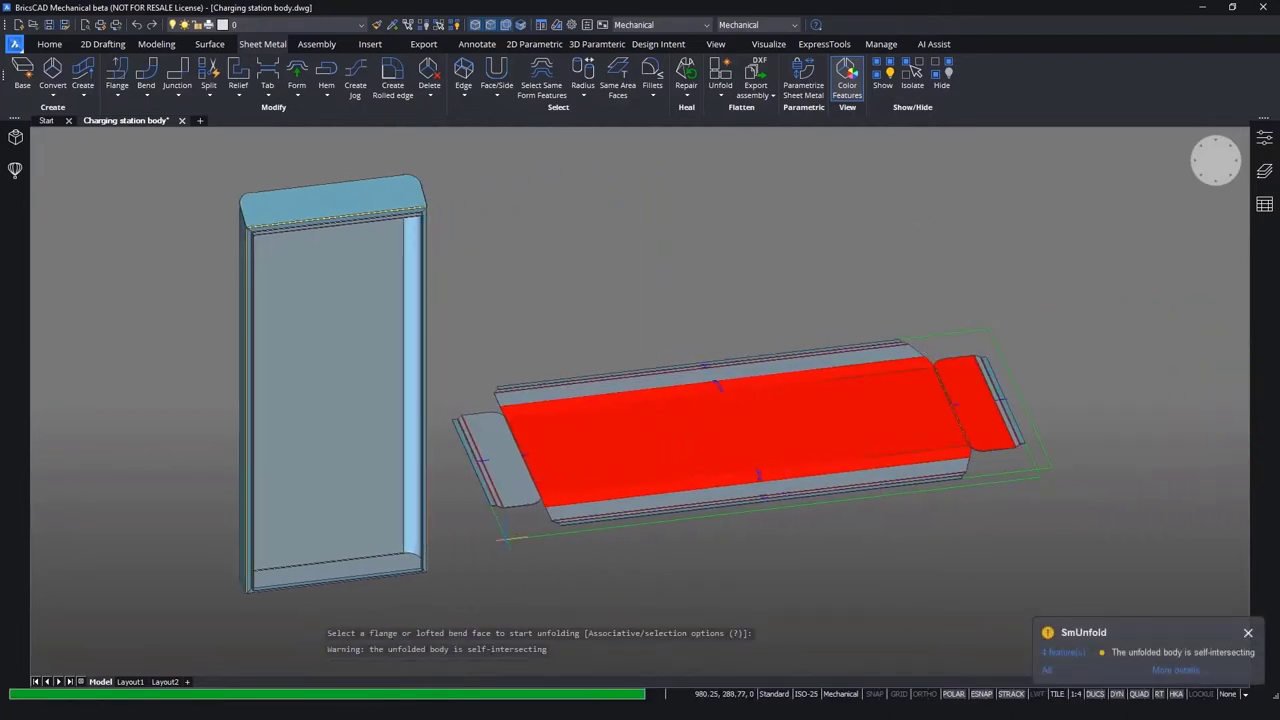
left_click(505, 537)
scroll(1160, 440, "up", 5)
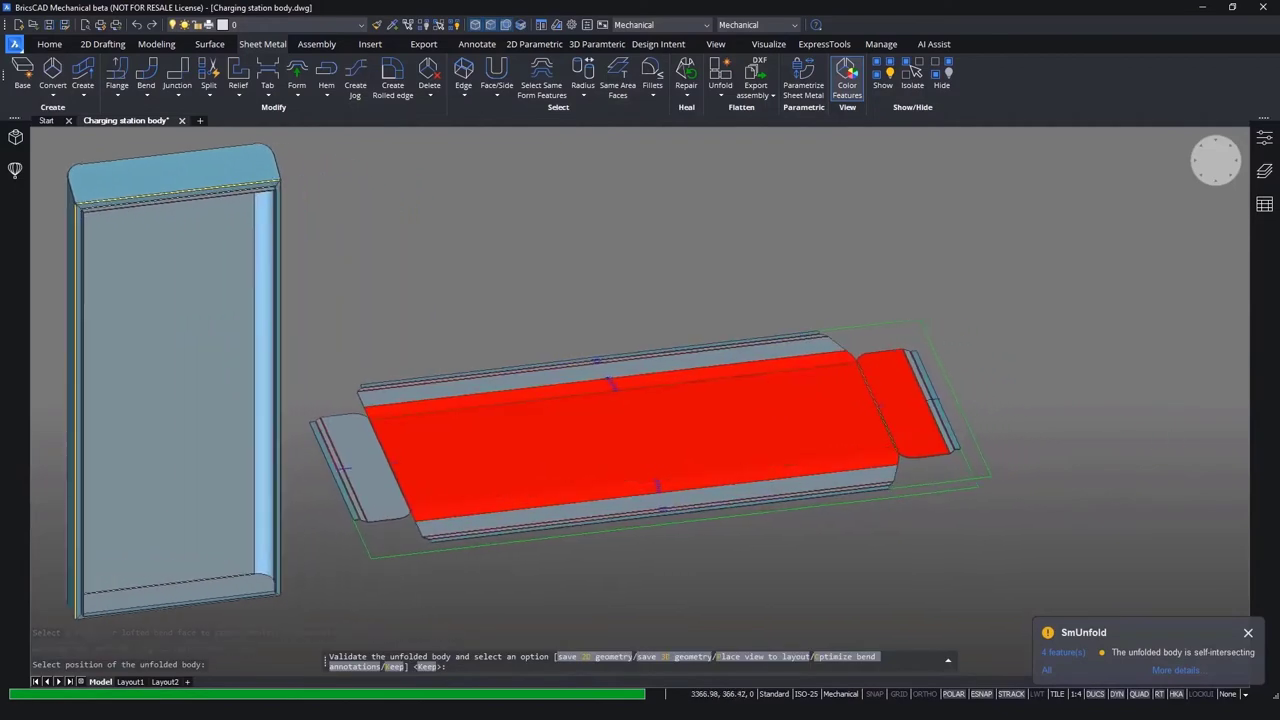
Examine the flat pattern's corner where the back panel meets the end flange for self-intersection, and cancel the unfolding.
scroll(1162, 450, "up", 8)
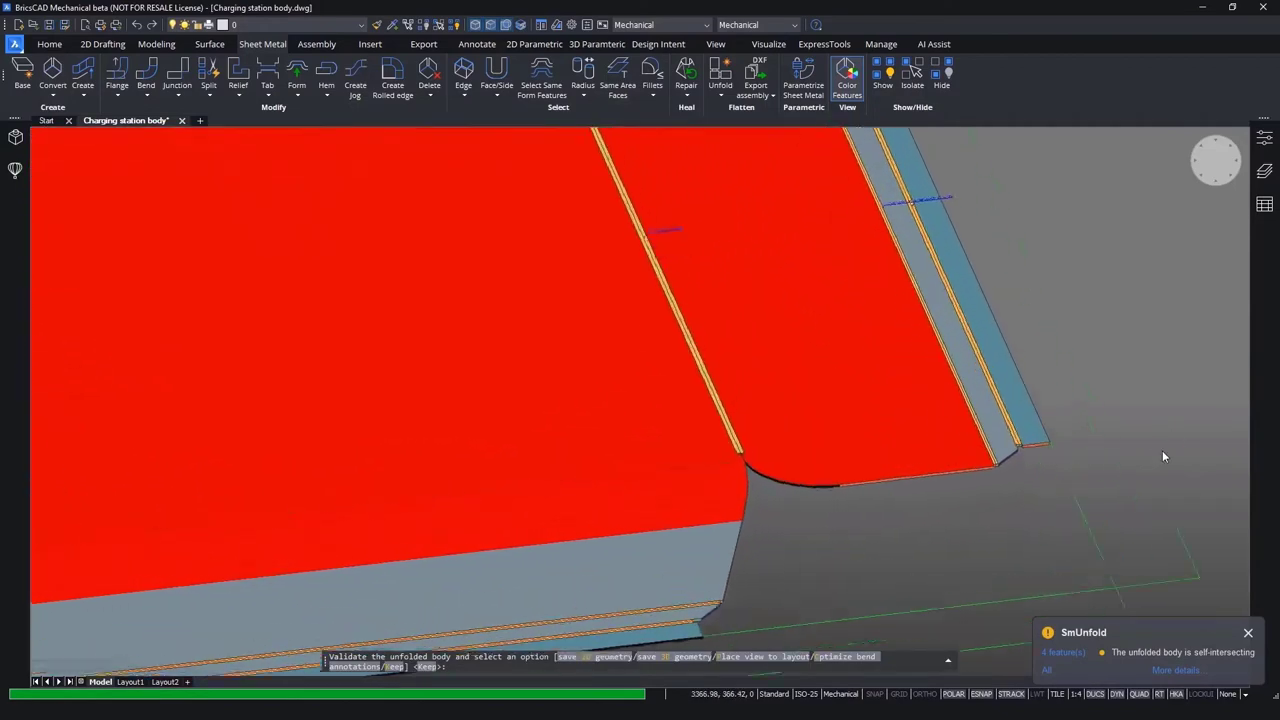
scroll(961, 589, "up", 5)
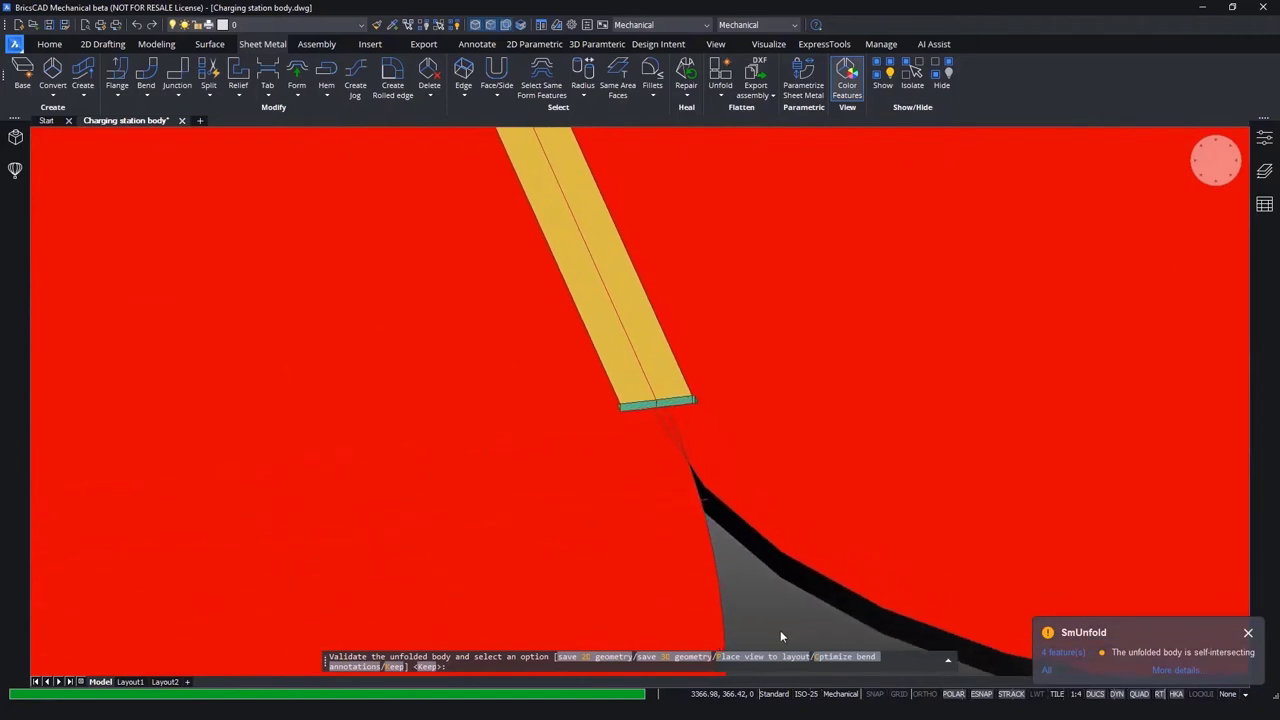
scroll(751, 621, "up", 6)
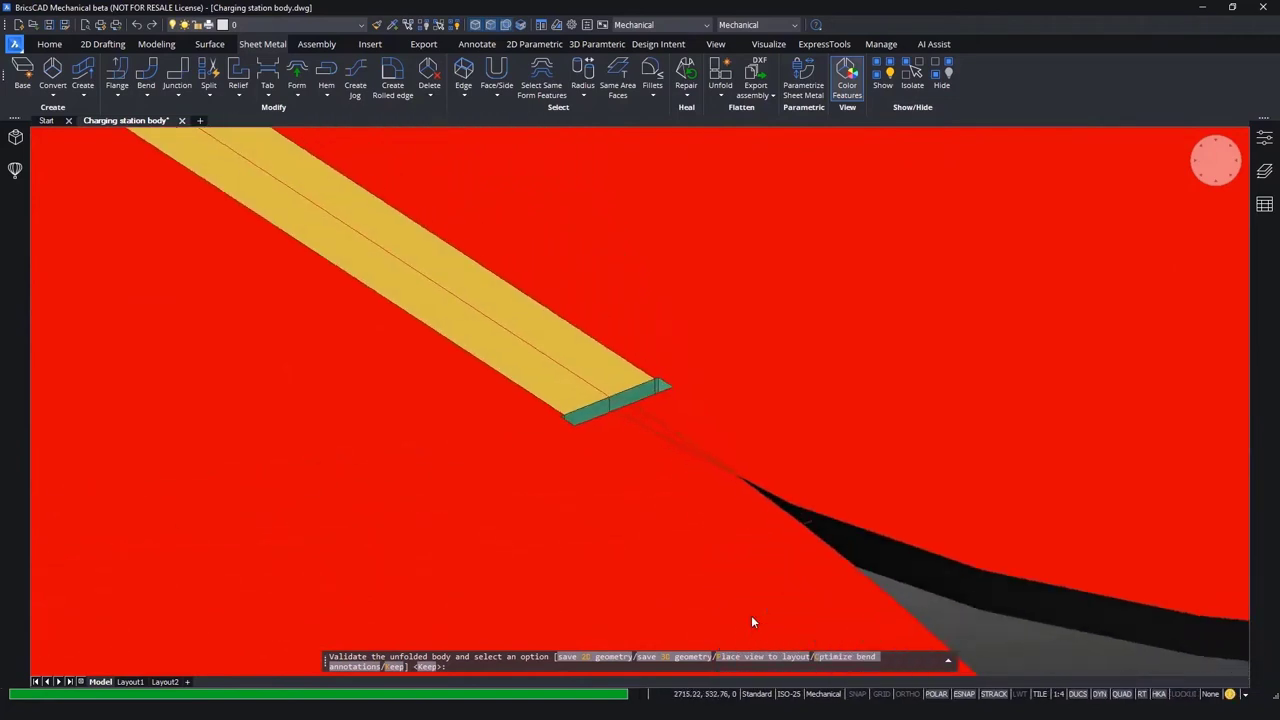
middle_click_drag(752, 617, 630, 408, "shift")
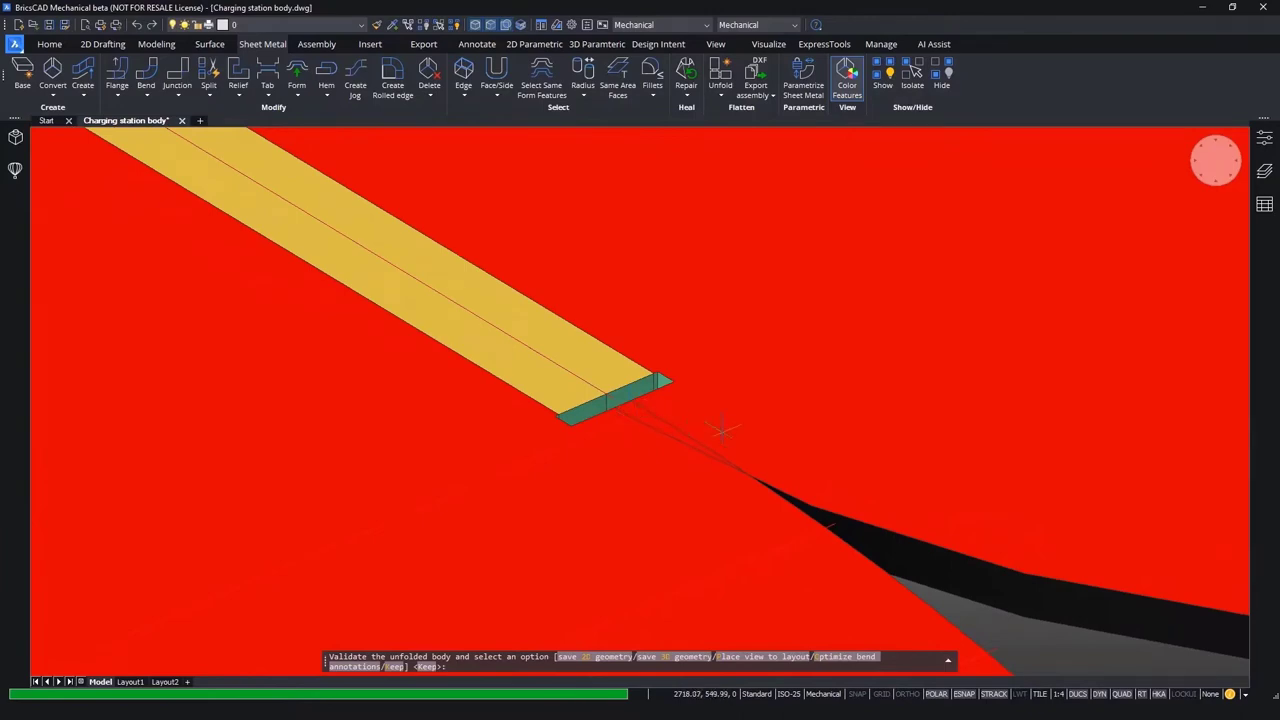
scroll(722, 430, "down", 15)
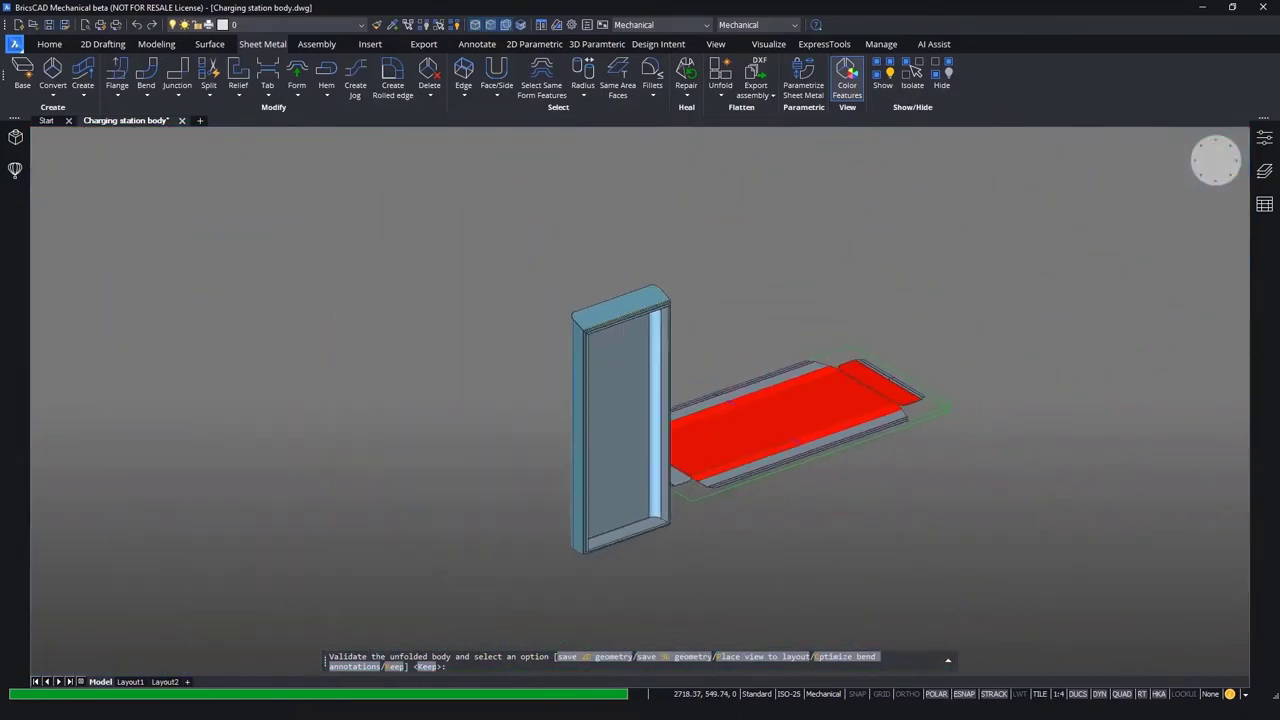
key("Escape")
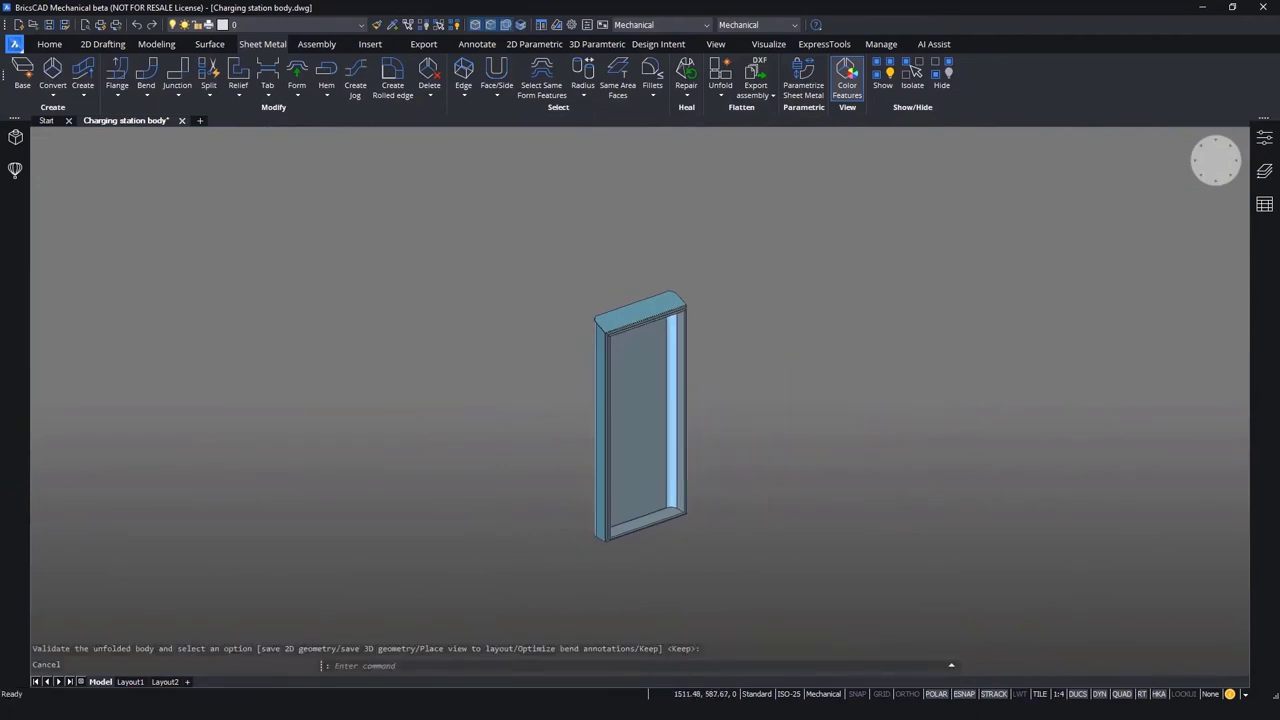
Dissolve the small junction feature at the end of the bend between the back panel and the sloped top flange.
scroll(766, 450, "up", 5)
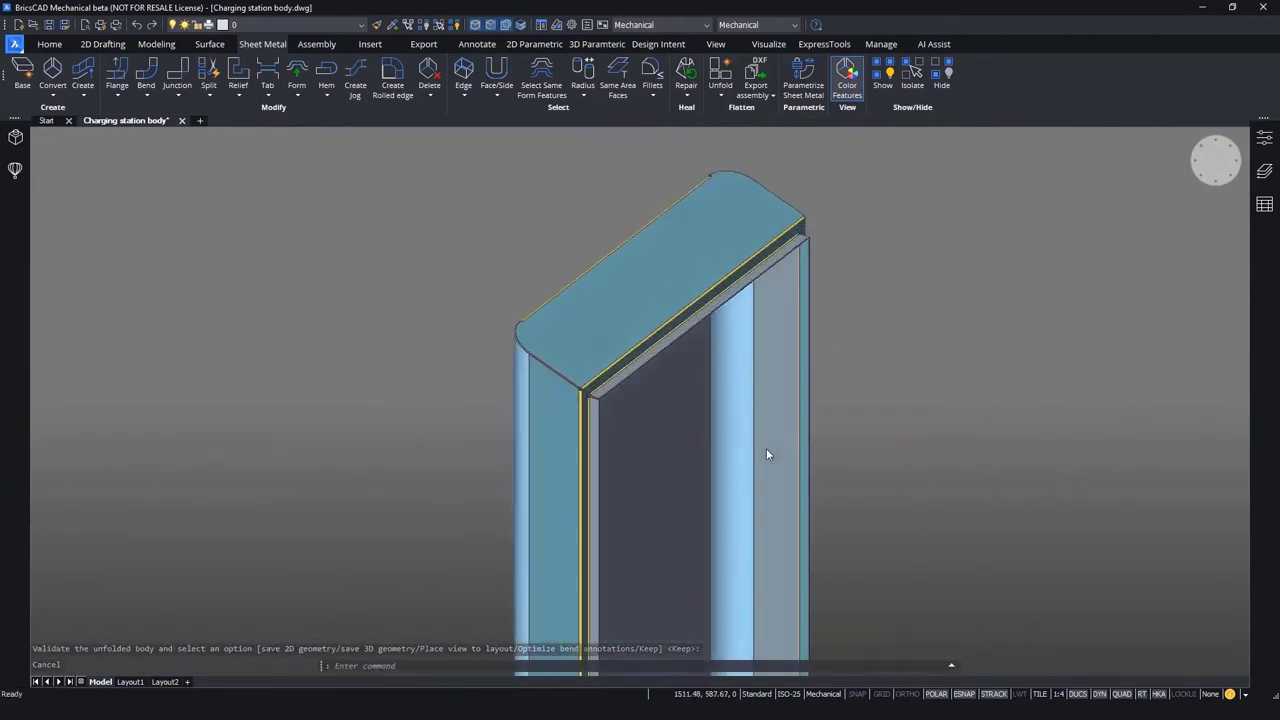
middle_click_drag(766, 450, 955, 506, "shift")
scroll(955, 505, "up", 8)
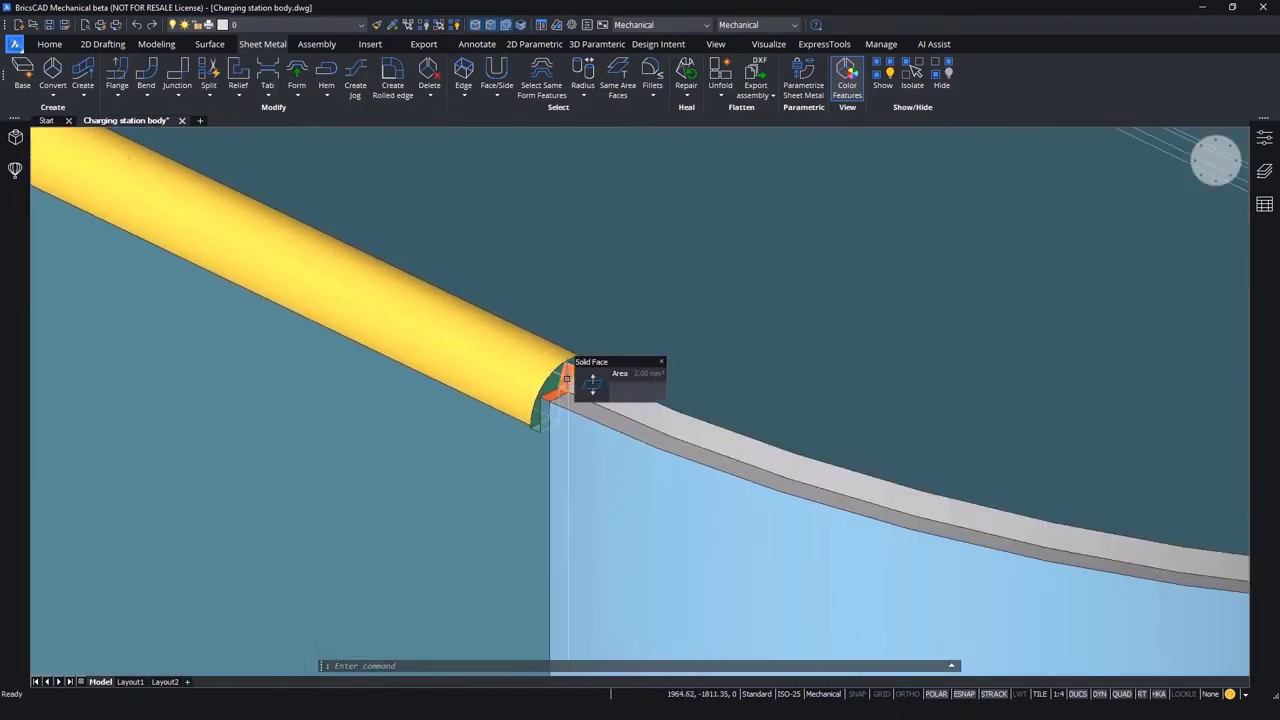
left_click(15, 140)
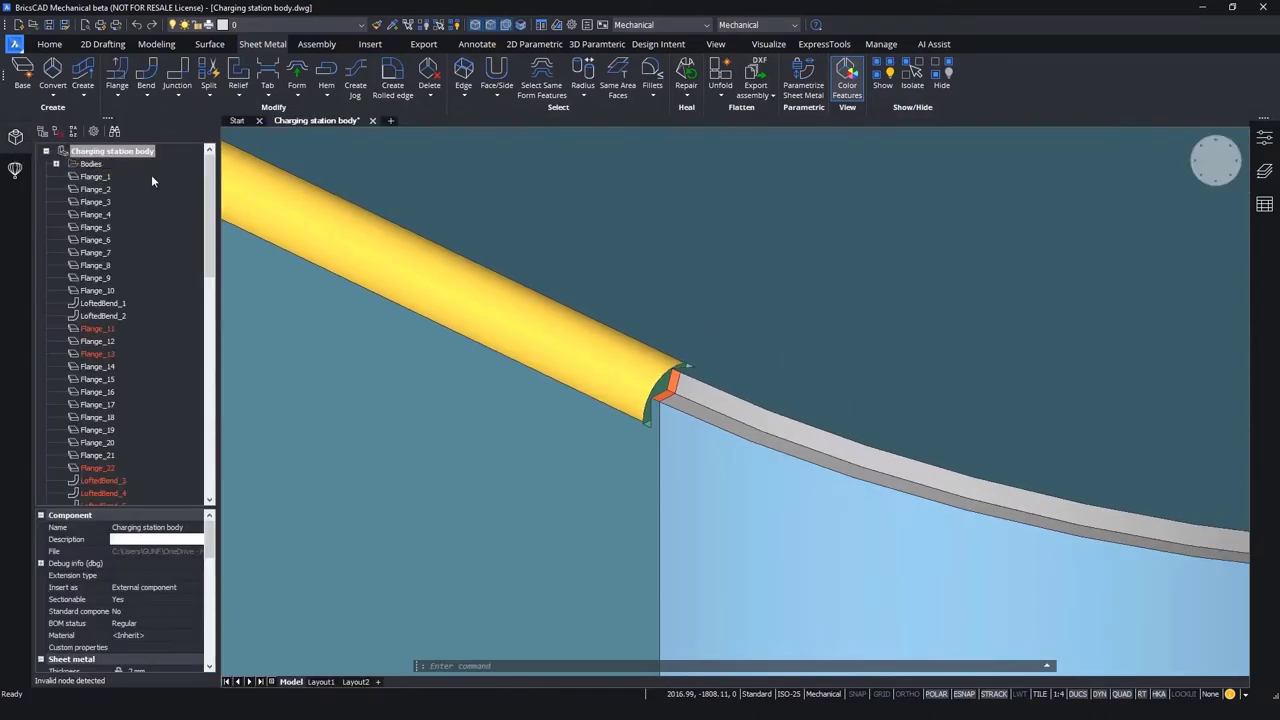
scroll(124, 414, "down", 15)
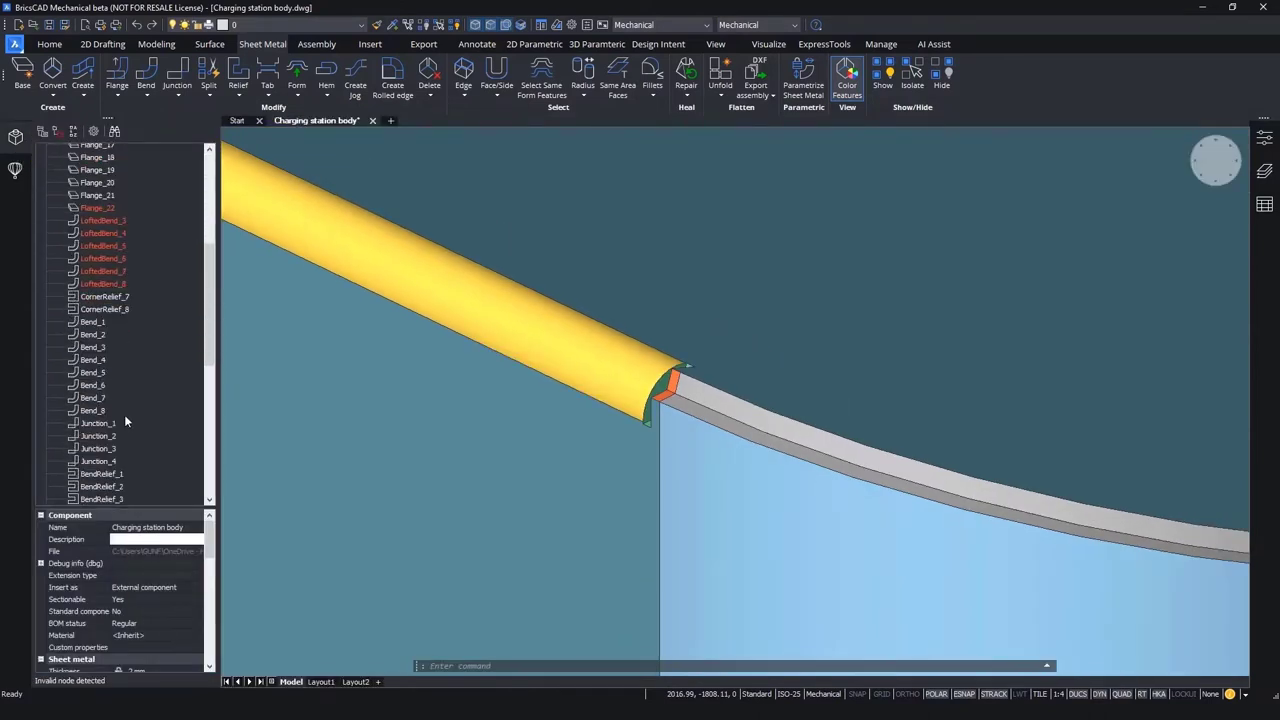
scroll(124, 414, "down", 1)
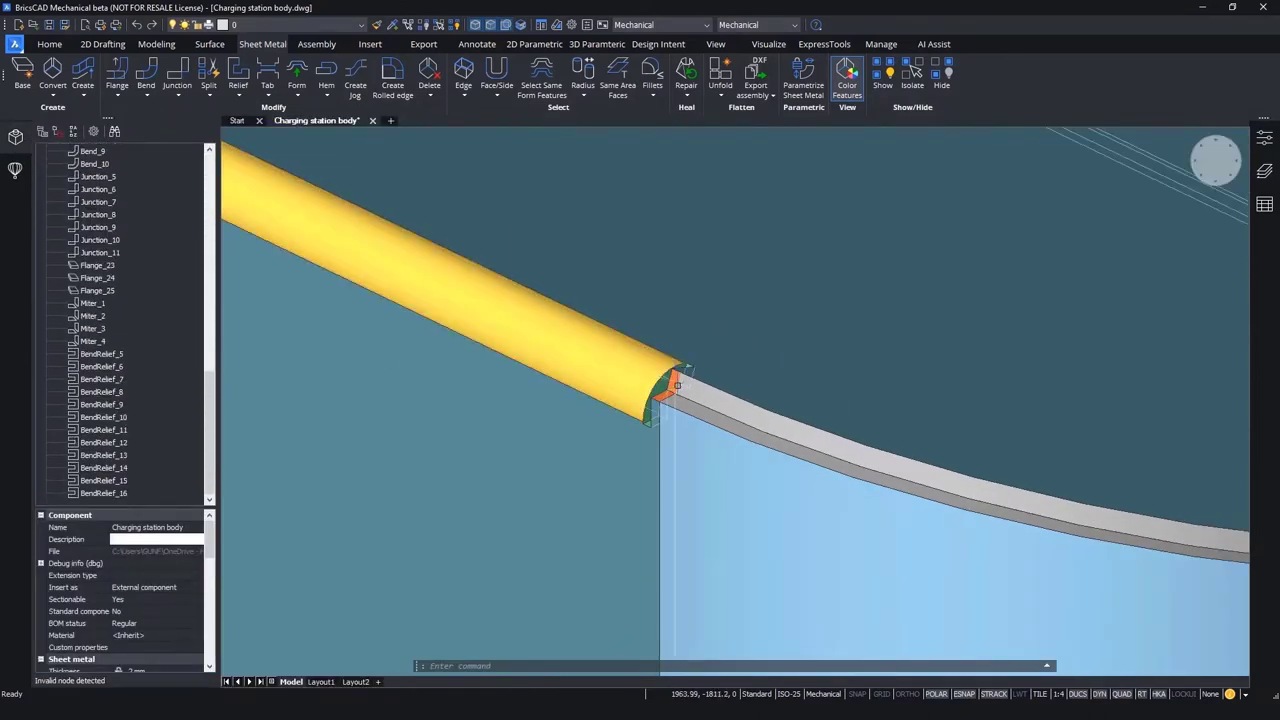
left_click(676, 379)
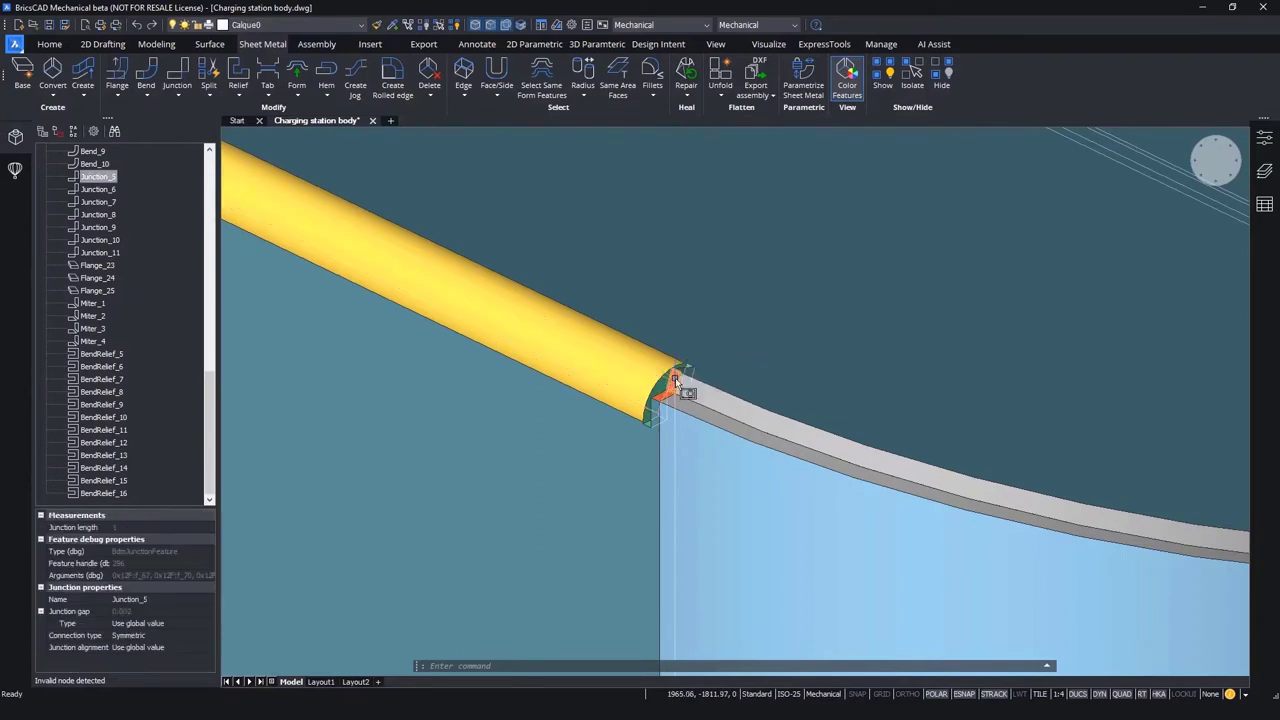
right_click(106, 180)
left_click(155, 250)
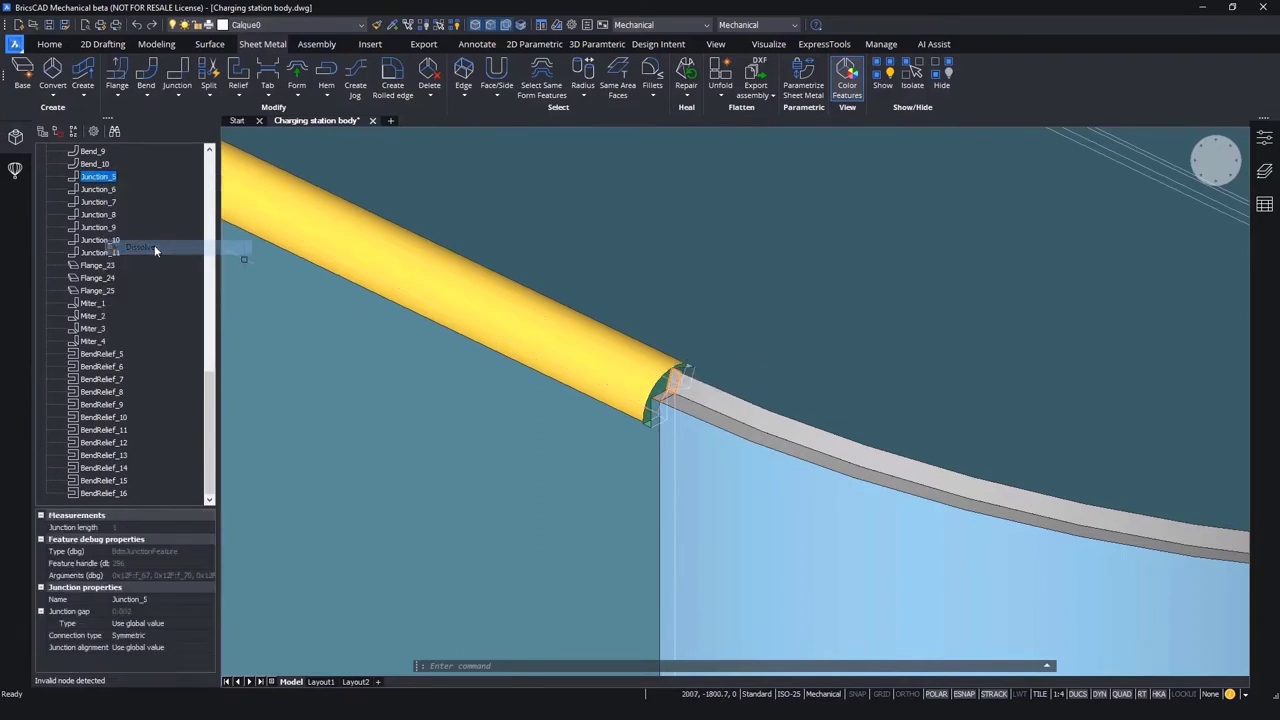
Push/Pull the small face at the opposite end of the top rear bend, snapping the distance to the nearby endpoint.
scroll(1062, 462, "down", 5)
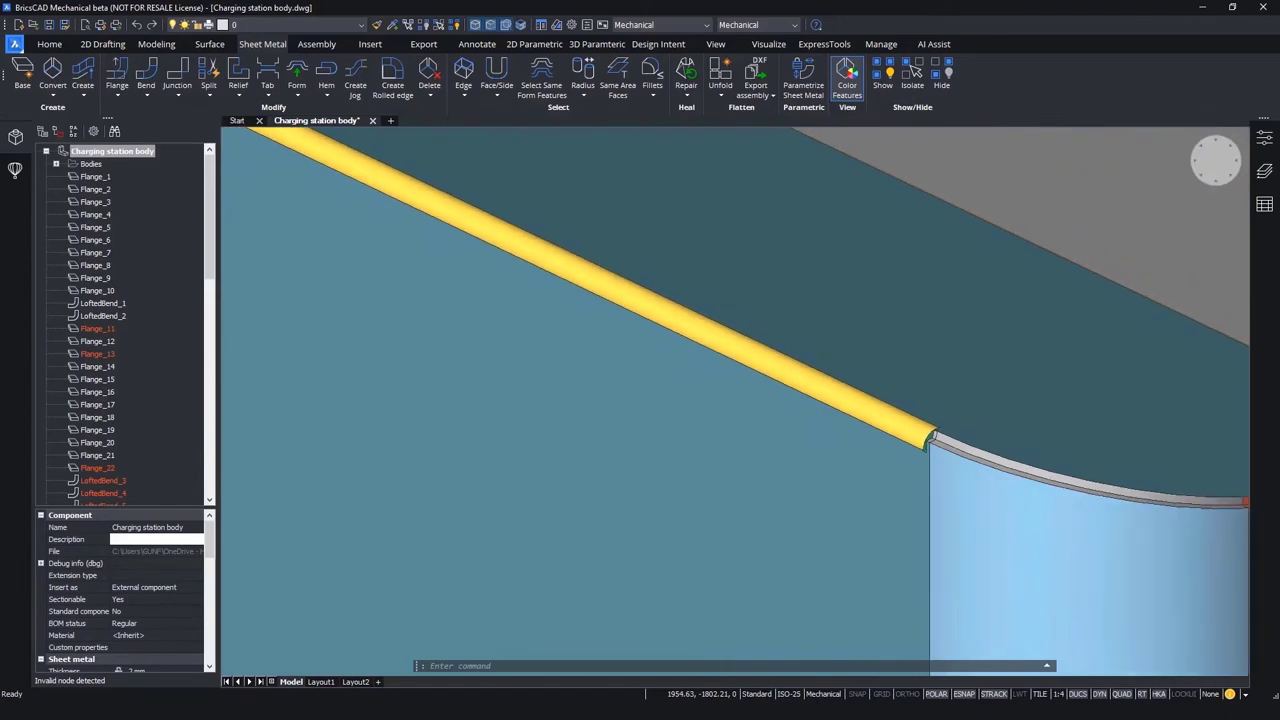
scroll(1095, 525, "down", 5)
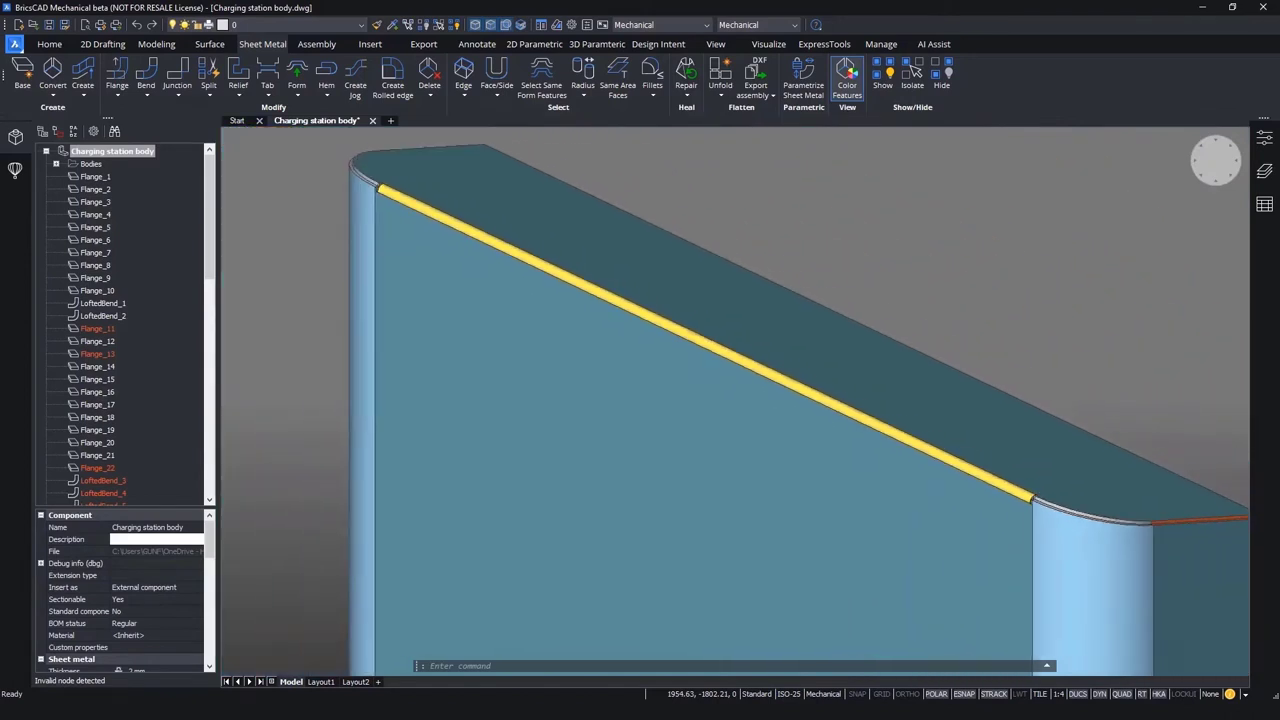
middle_click_drag(735, 475, 433, 325, "shift")
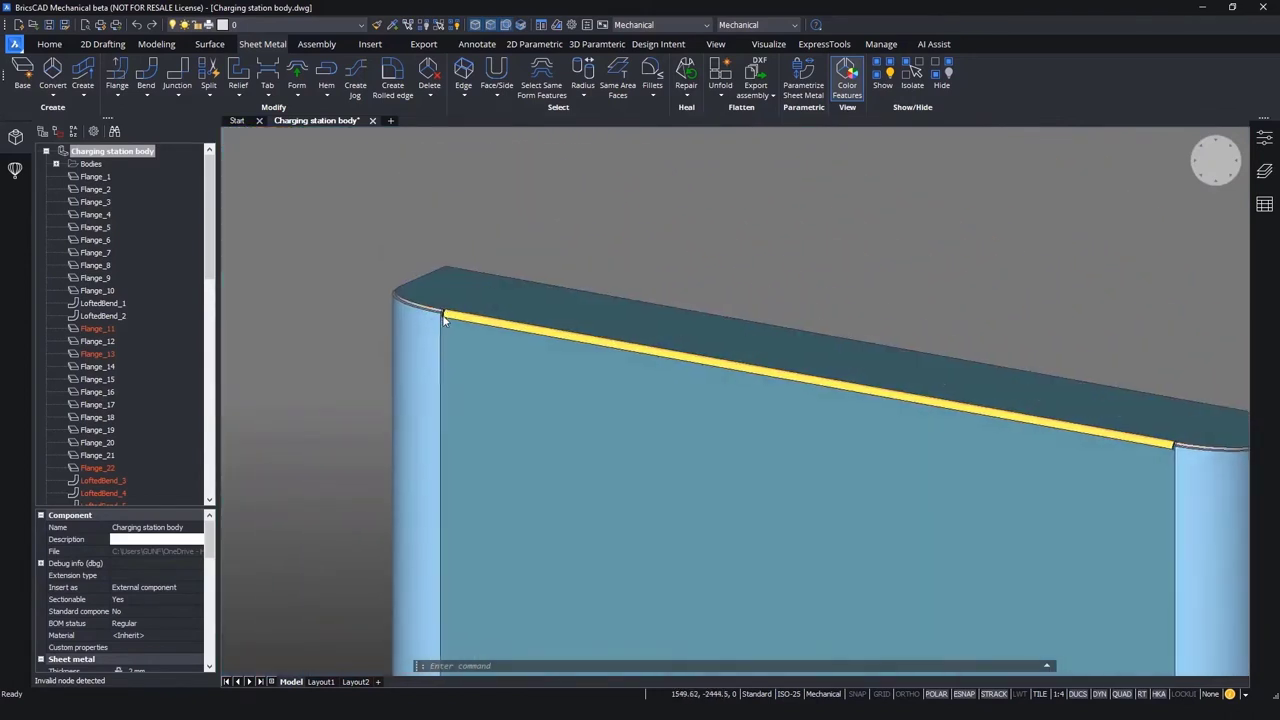
scroll(450, 362, "up", 5)
scroll(453, 376, "up", 2)
middle_click_drag(453, 376, 580, 540)
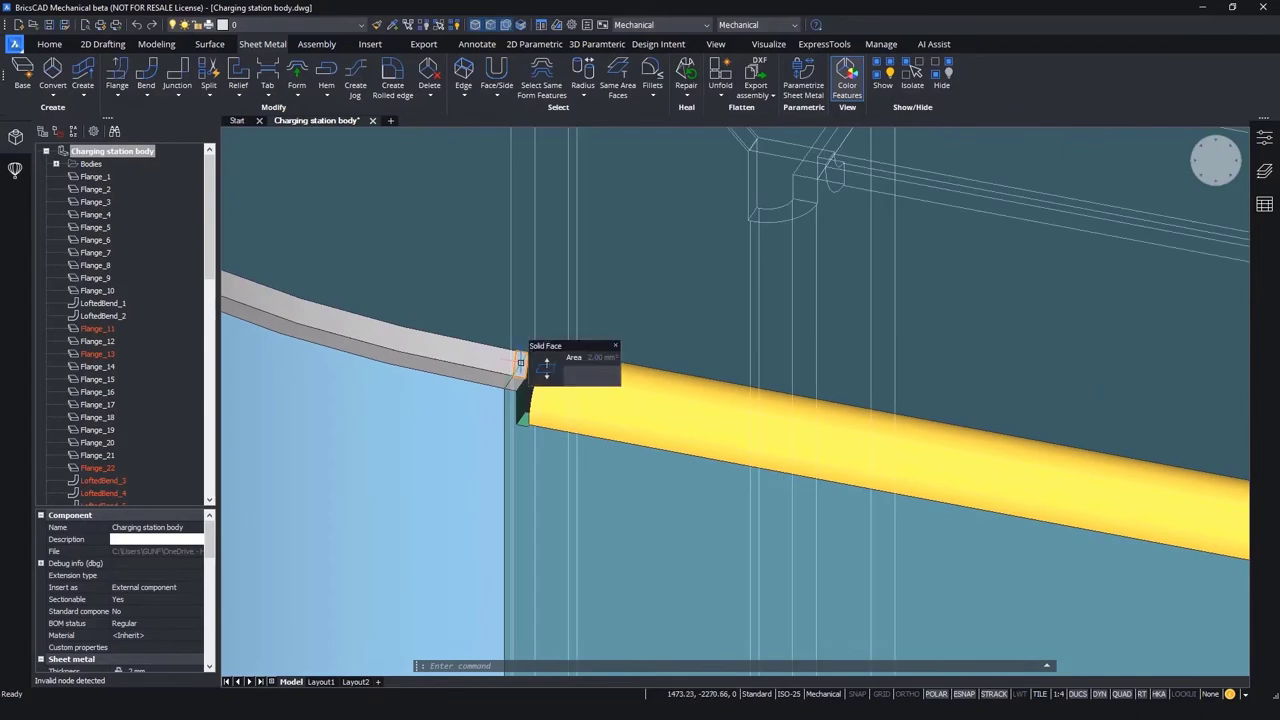
left_click(555, 371)
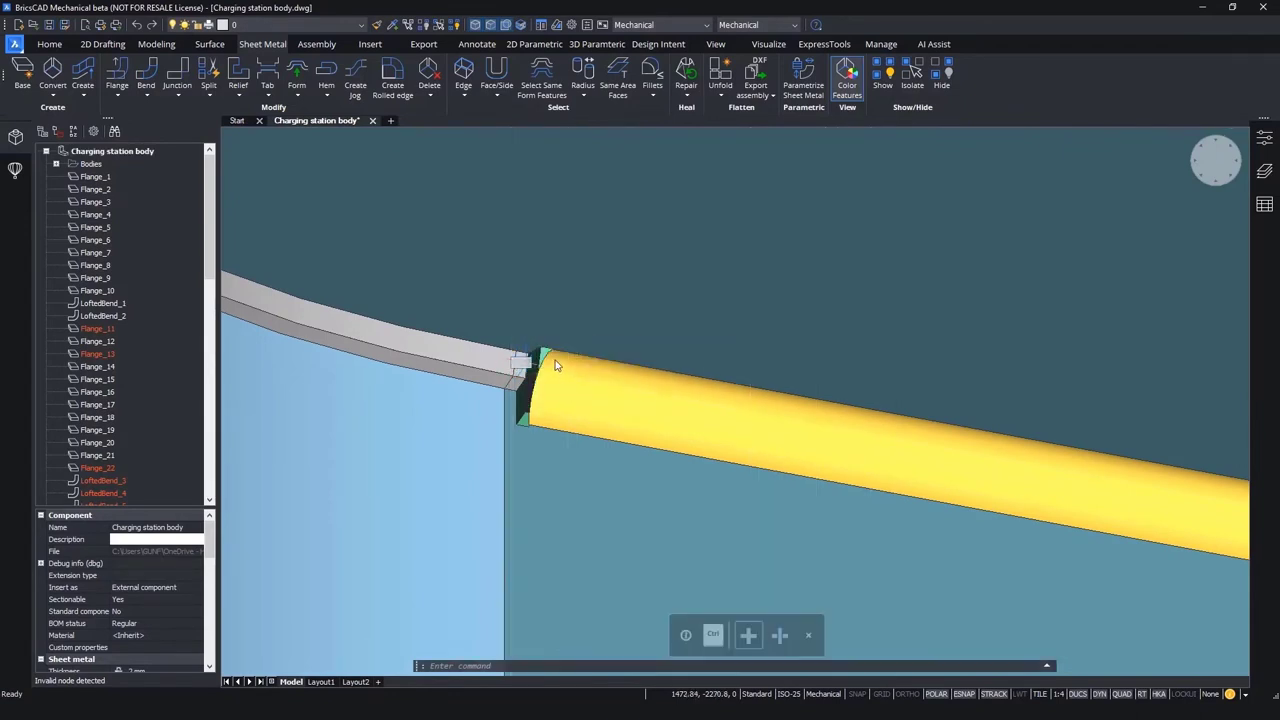
left_click(538, 341)
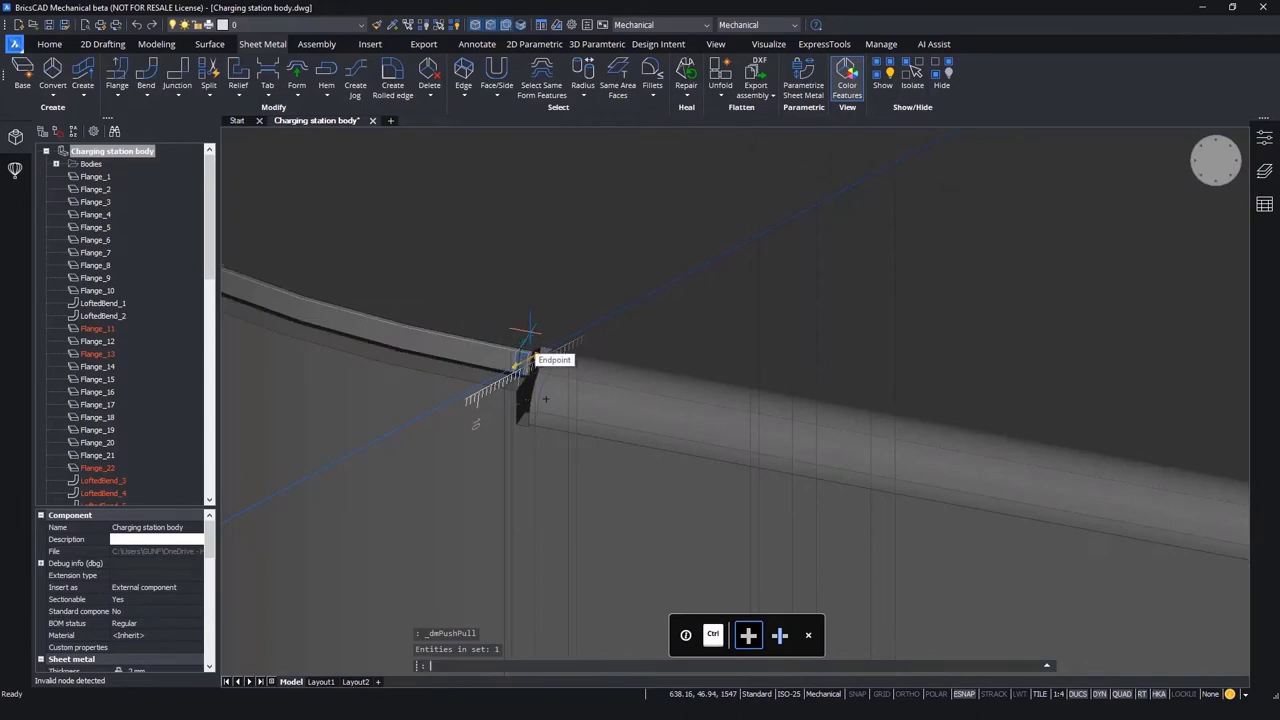
left_click(529, 331)
scroll(449, 397, "up", 3)
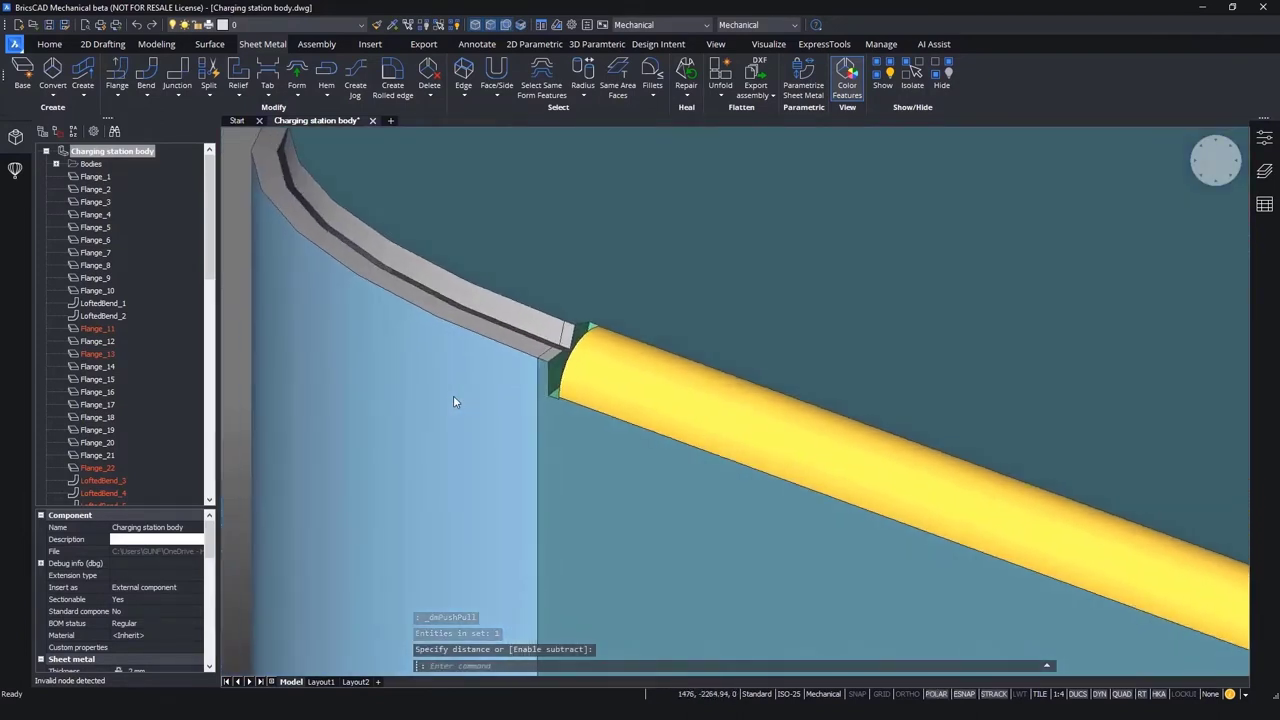
Unfold the corrected body again starting from the back panel and position the flat pattern next to it.
scroll(453, 400, "down", 6)
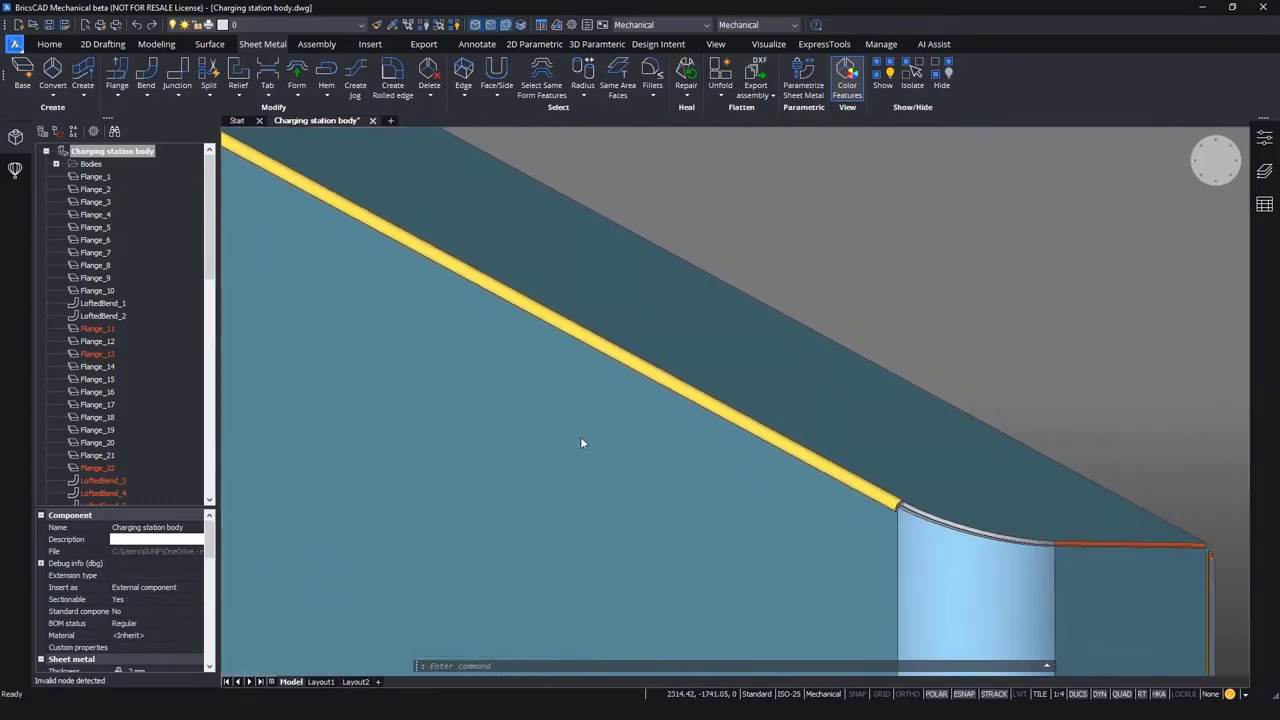
scroll(700, 480, "up", 5)
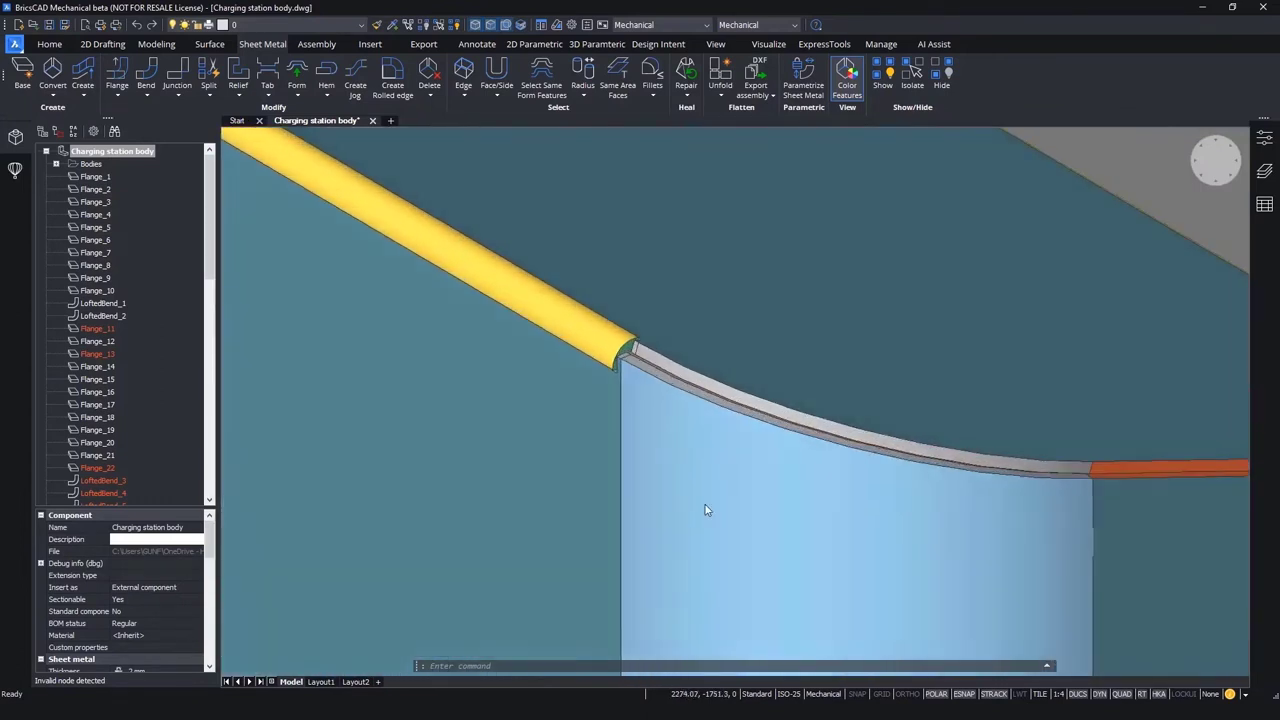
scroll(660, 520, "up", 5)
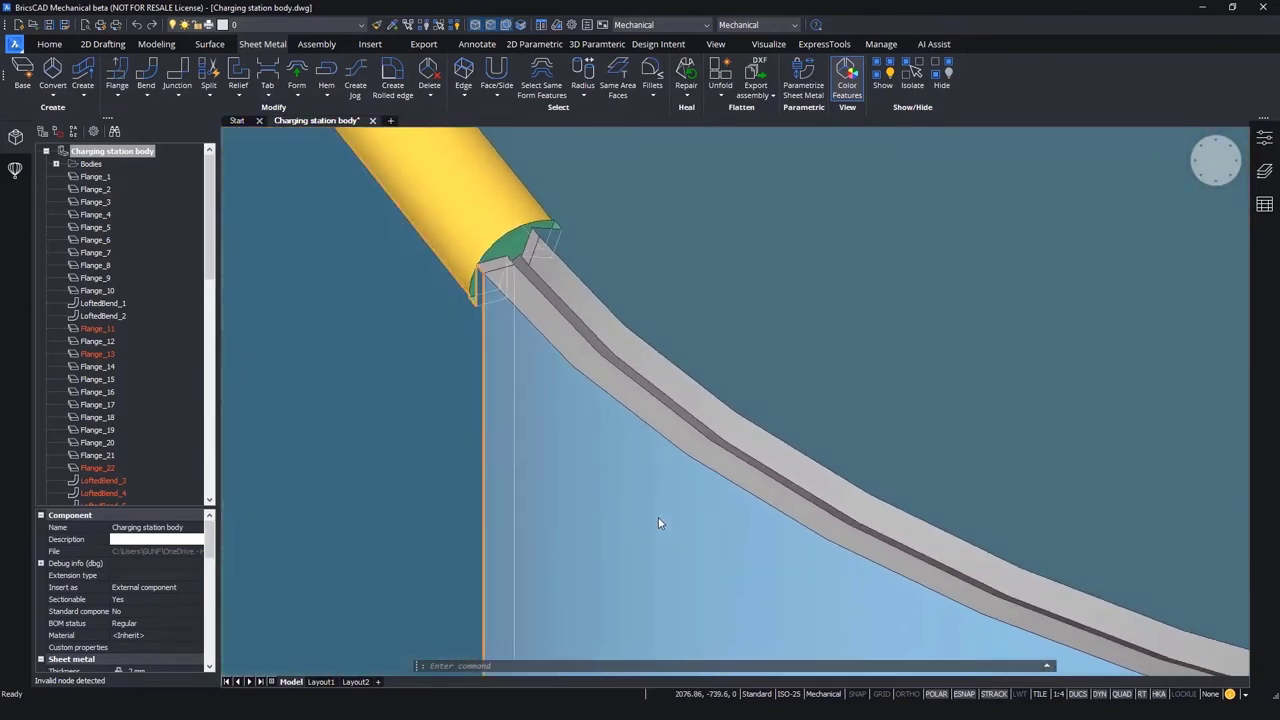
scroll(658, 522, "down", 8)
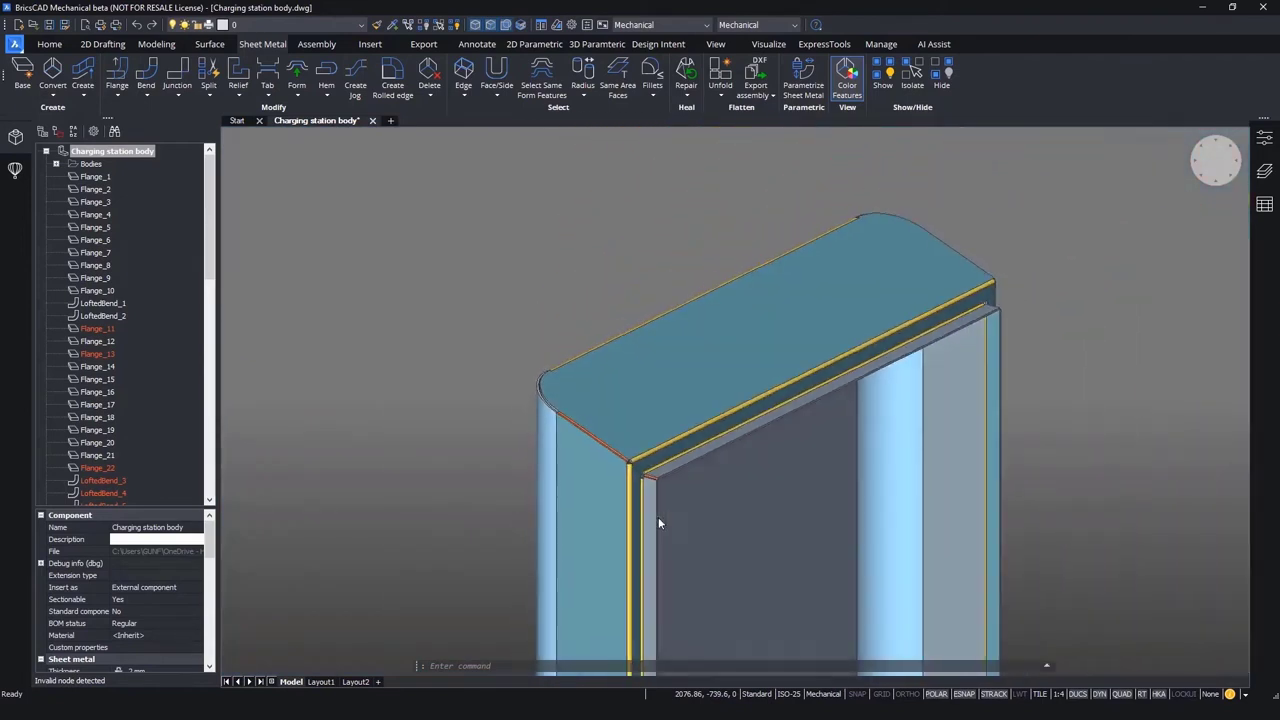
scroll(658, 520, "down", 6)
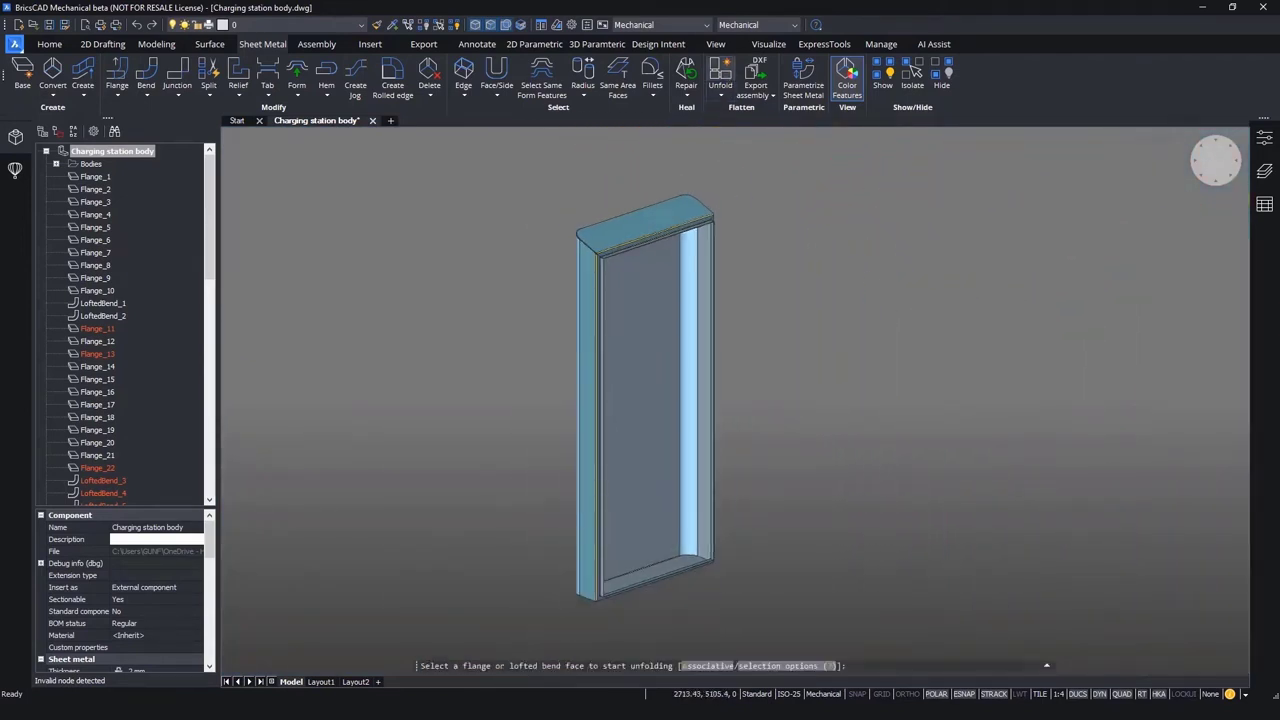
left_click(629, 373)
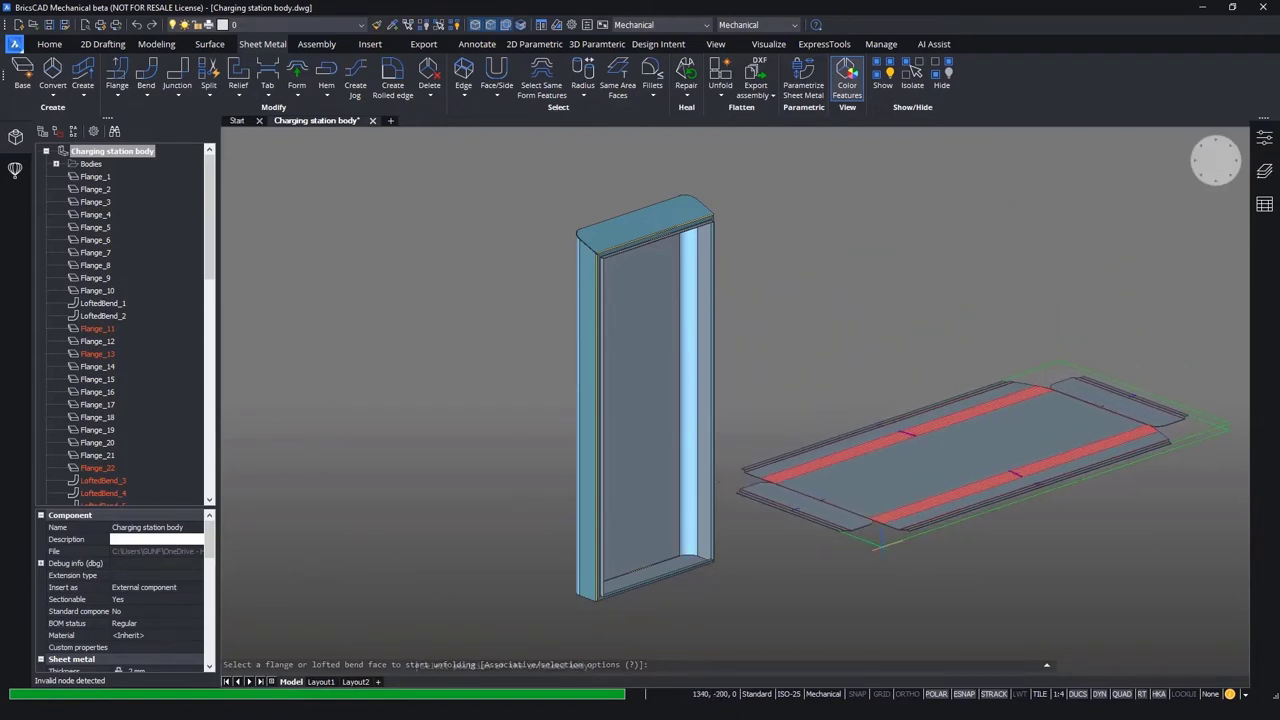
left_click(881, 547)
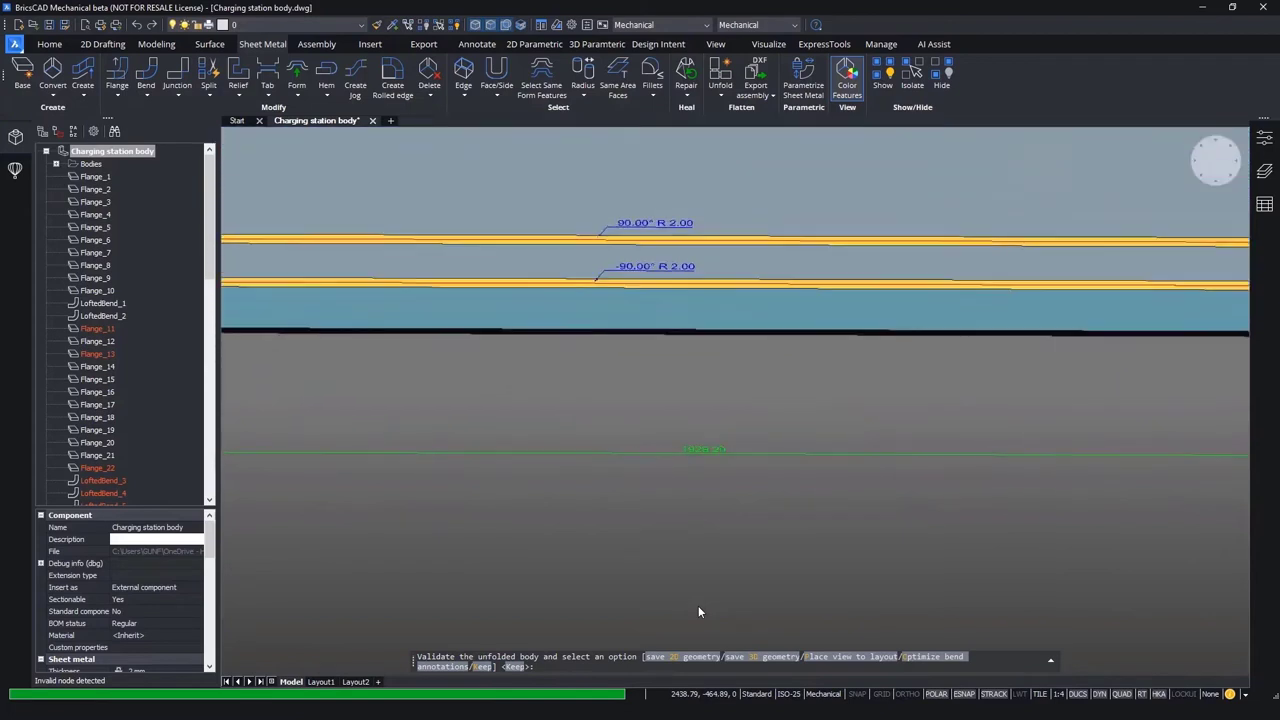
Examine the flat pattern's bend annotations, overall length dimension and the component's default K-factor, and cancel the unfolding.
scroll(698, 612, "up", 3)
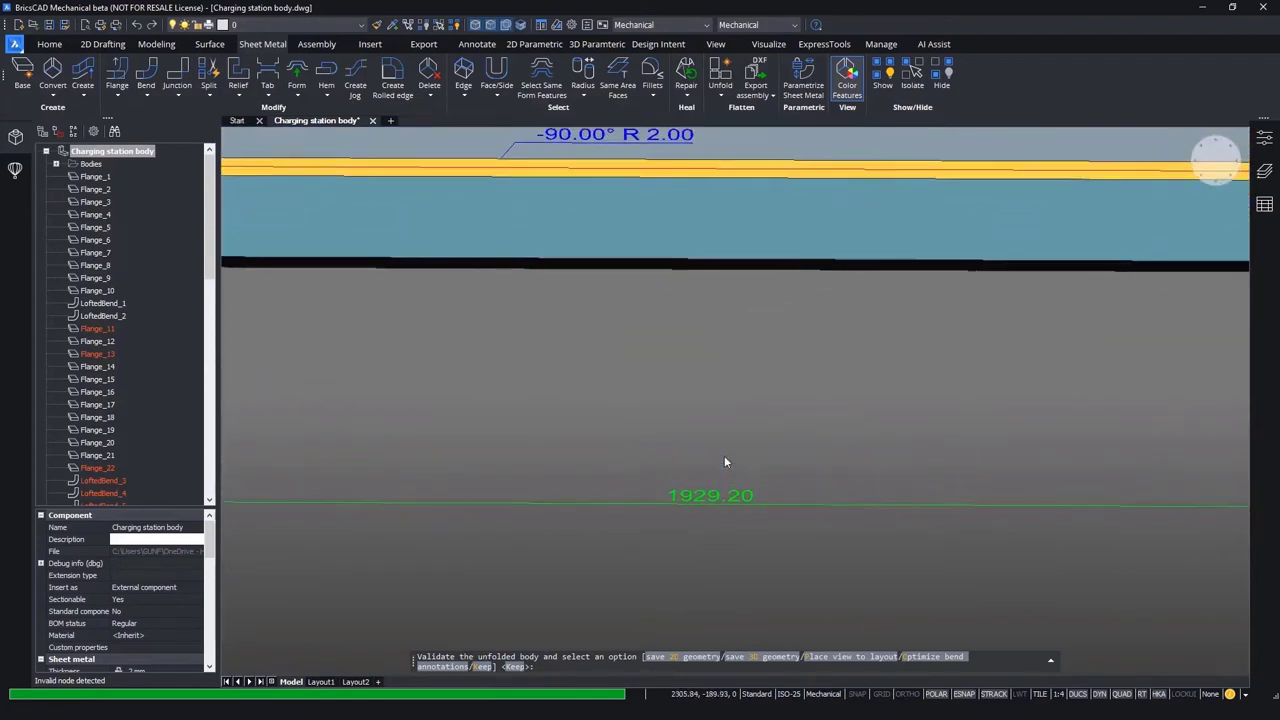
middle_click_drag(724, 457, 705, 541)
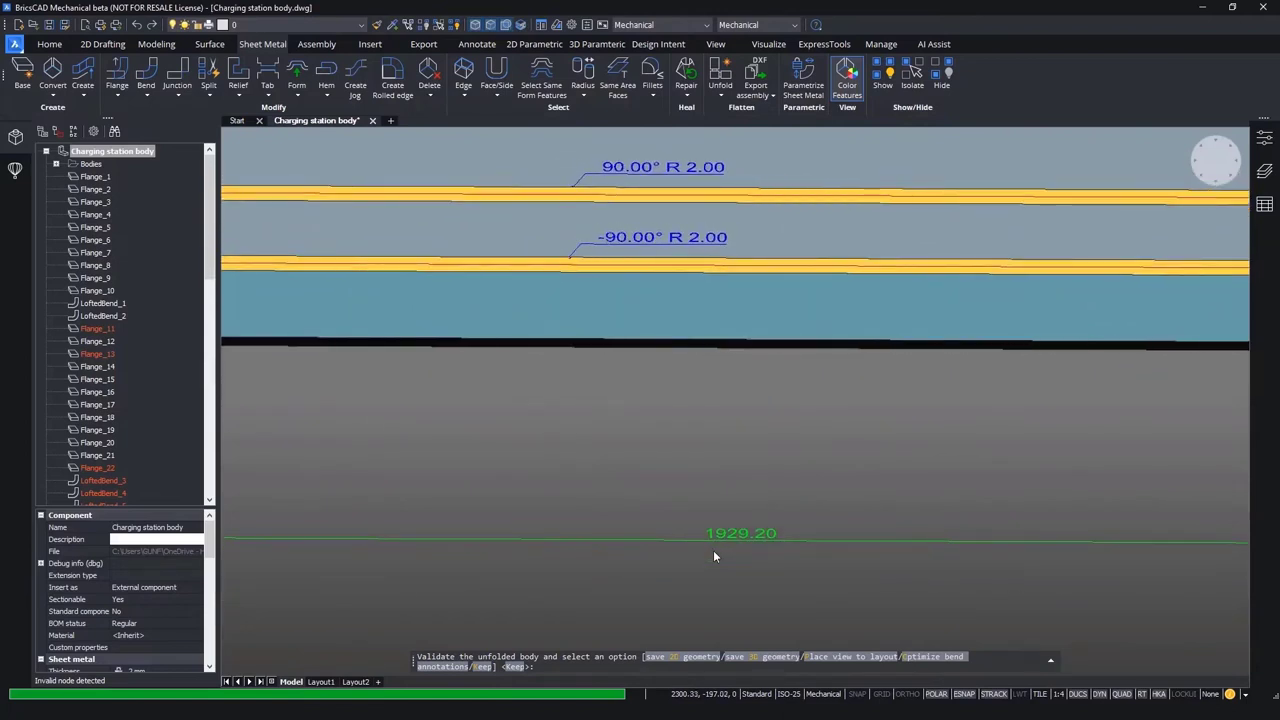
left_click_drag(209, 548, 208, 590)
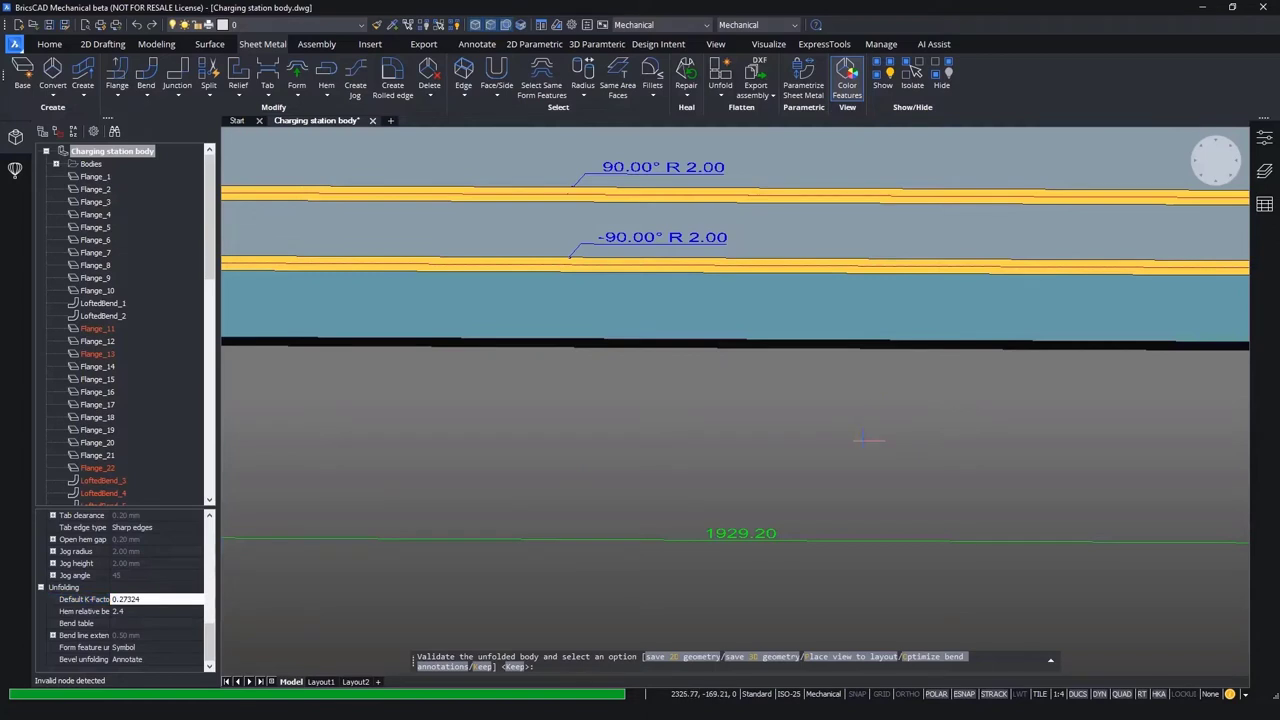
key("Escape")
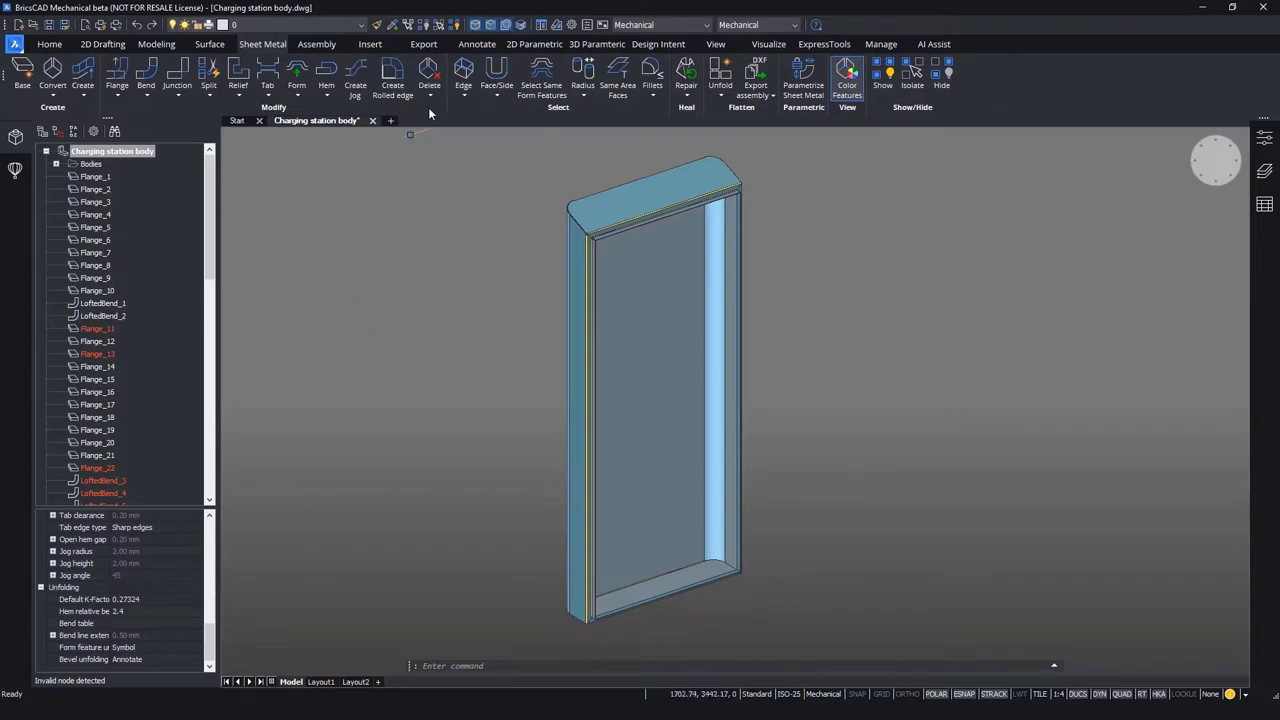
Show all hidden bodies again, isolate the front body of the charging station, and turn to its rear side.
left_click(458, 29)
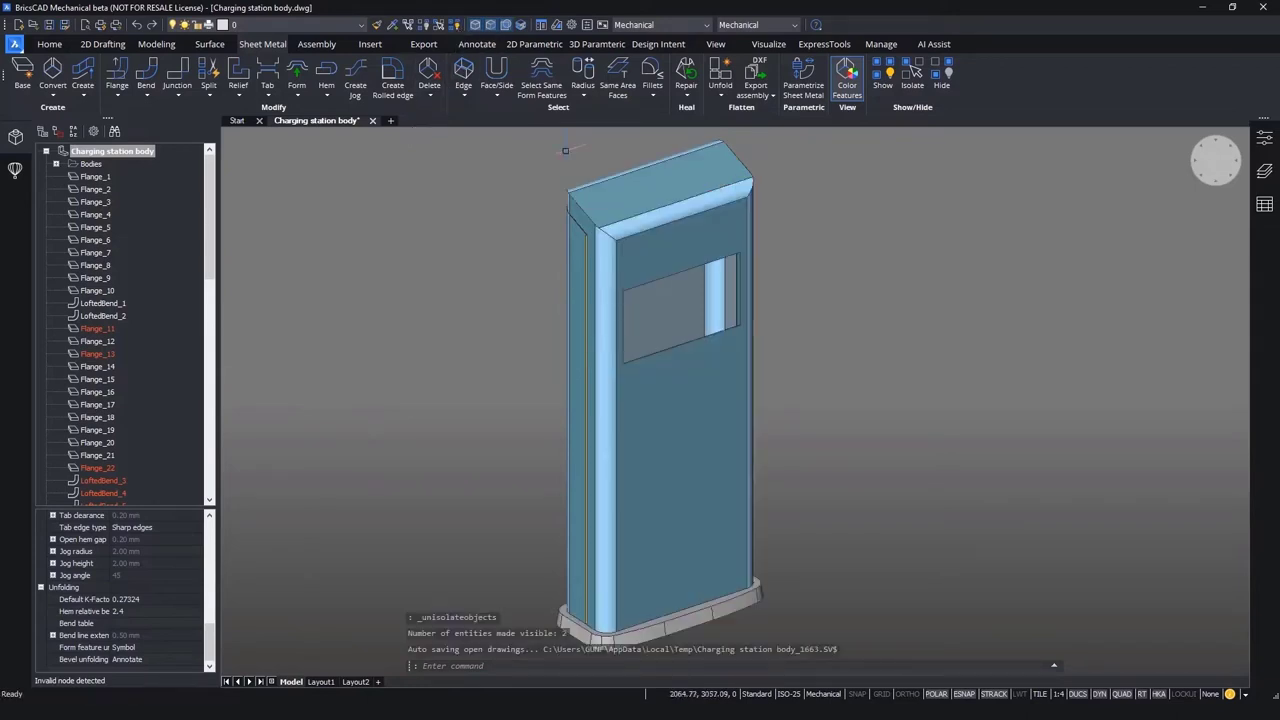
left_click(624, 245)
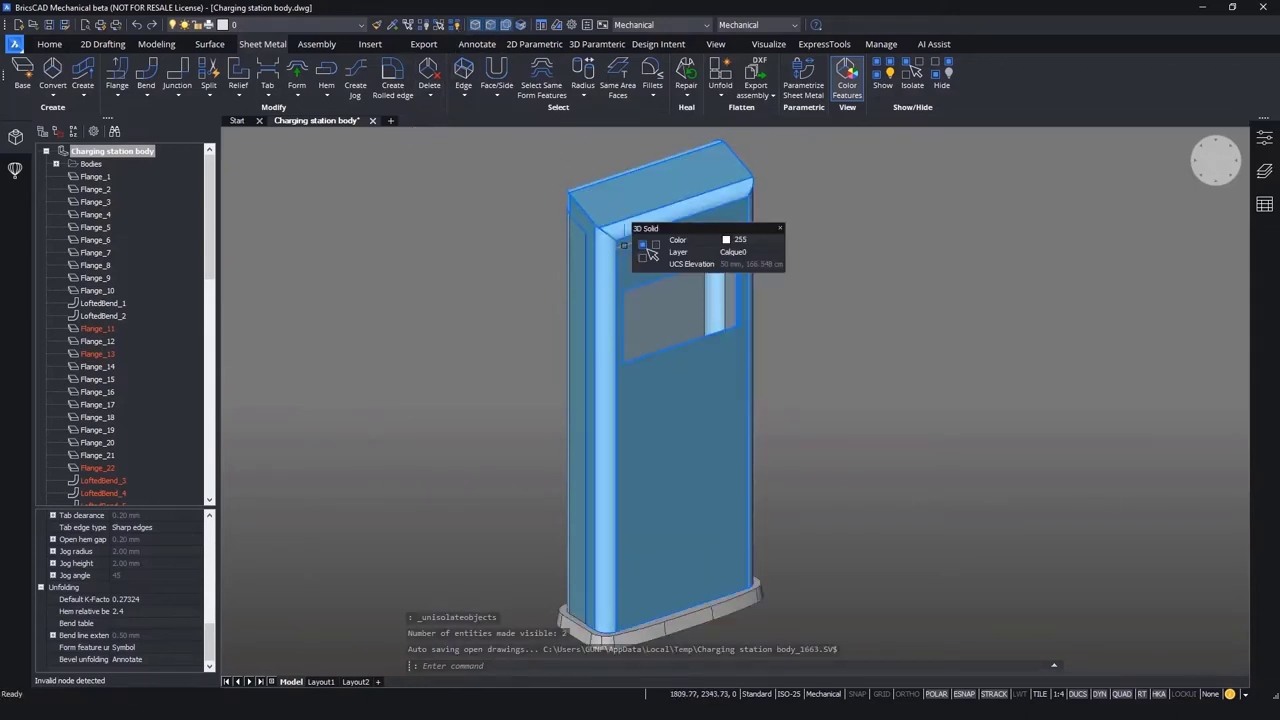
left_click(650, 262)
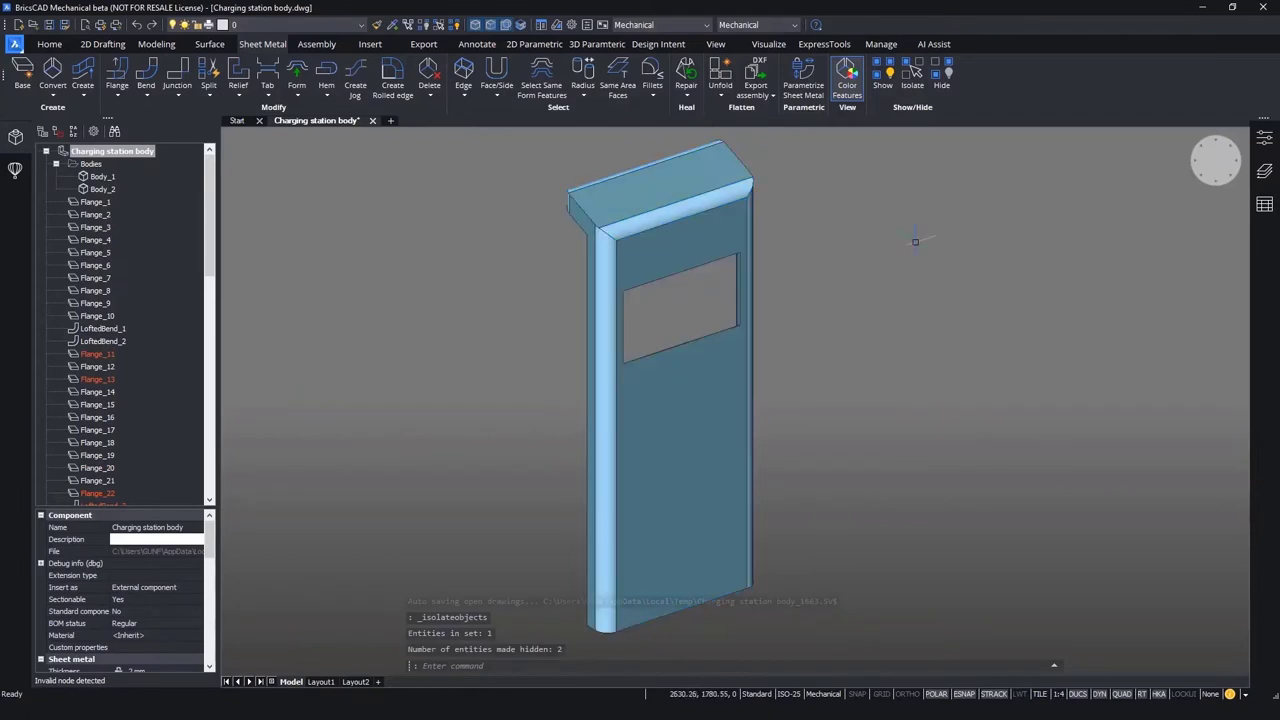
middle_click_drag(640, 400, 980, 325, "shift")
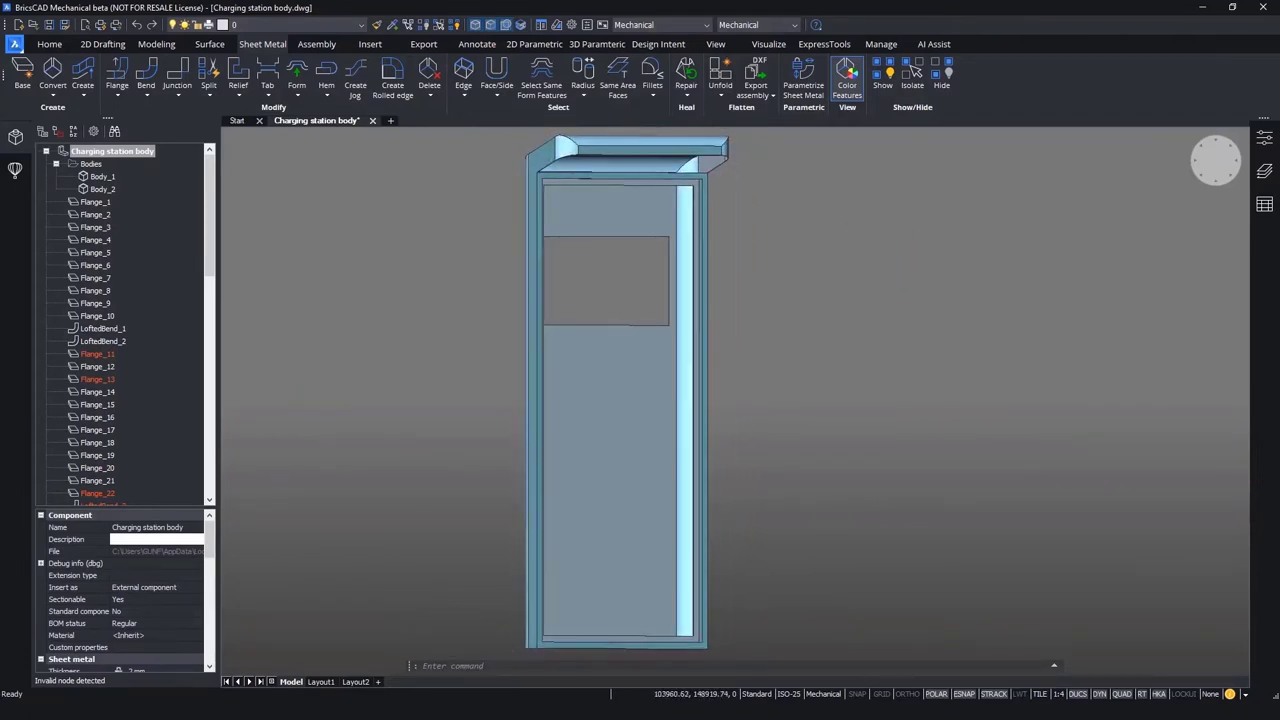
Create bends on the hard edges of the stepped flanges around the rear opening of the front body.
scroll(871, 302, "up", 3)
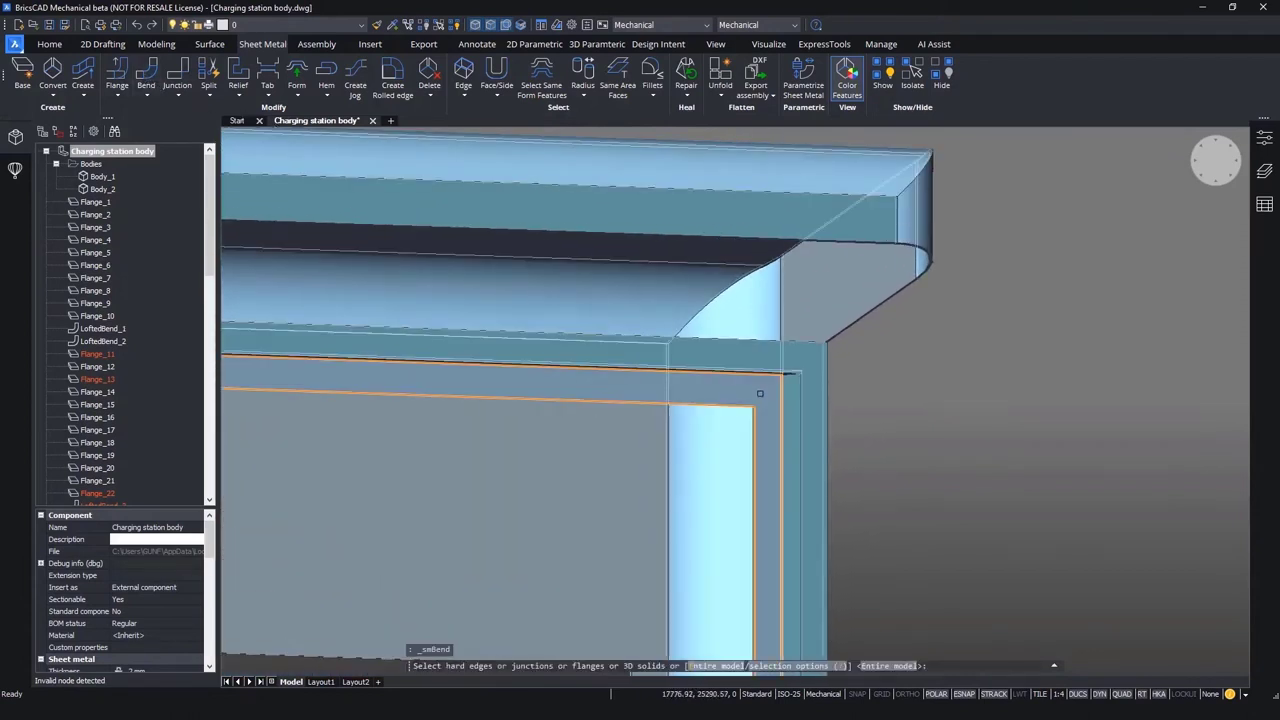
left_click(788, 370)
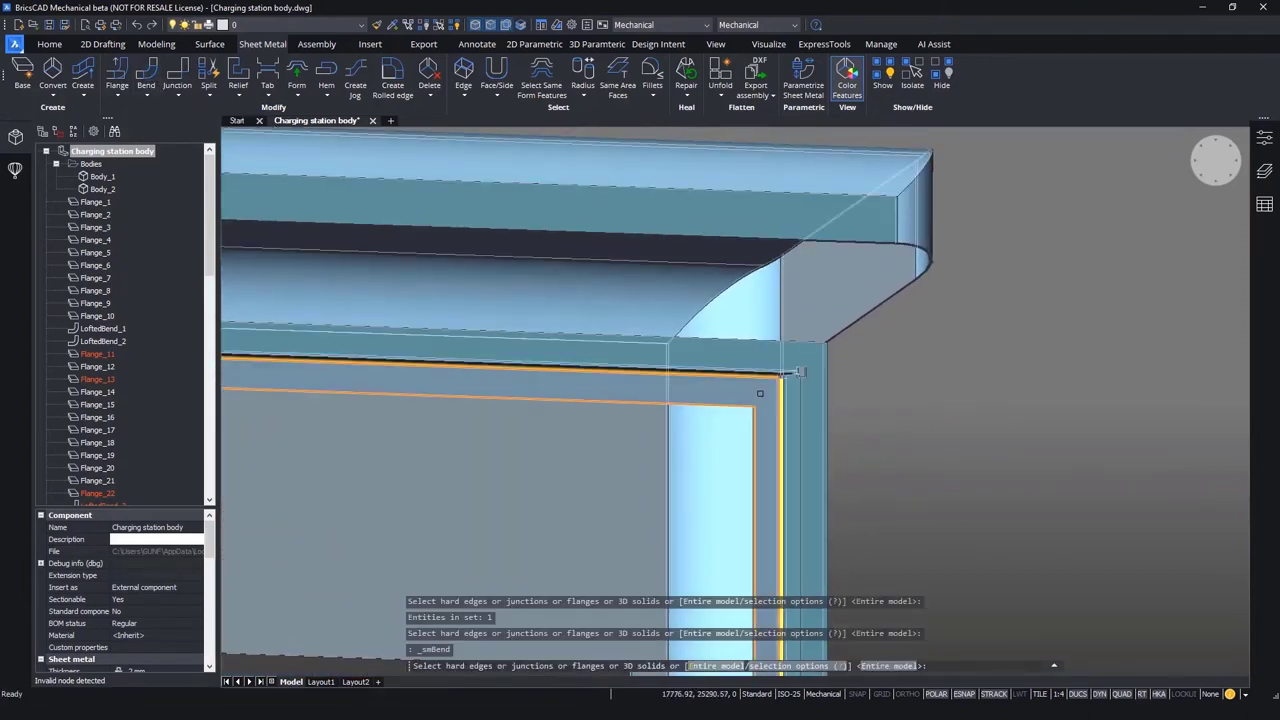
middle_click_drag(796, 371, 787, 357, "shift")
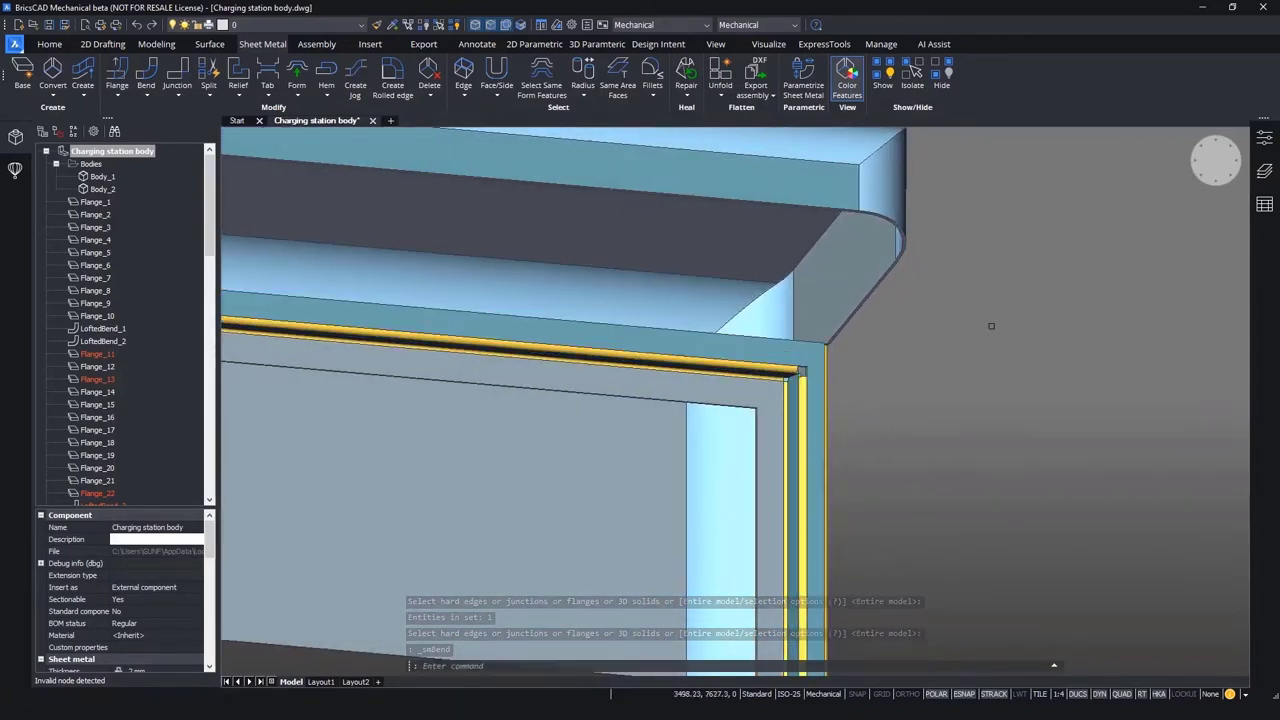
Remove the short bend along the bottom edge of the side flange, next to the lower rear corner.
middle_click_drag(991, 326, 981, 341, "shift")
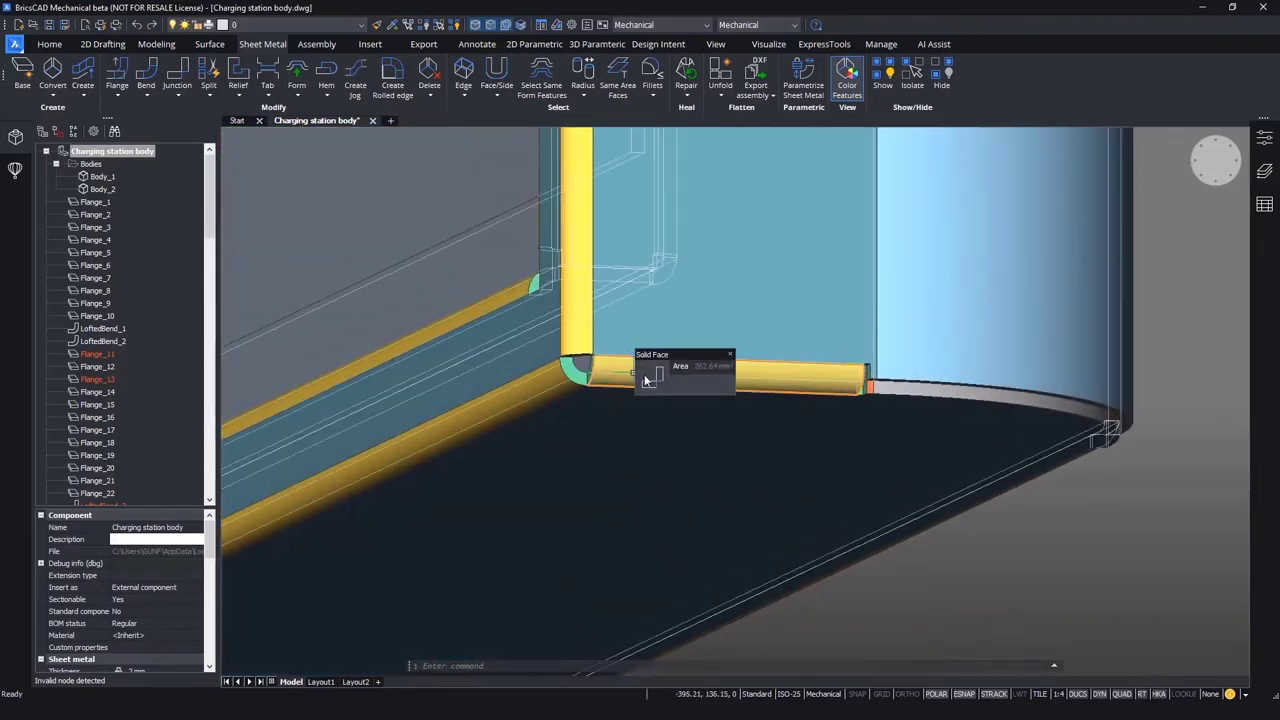
left_click(645, 380)
key("Return")
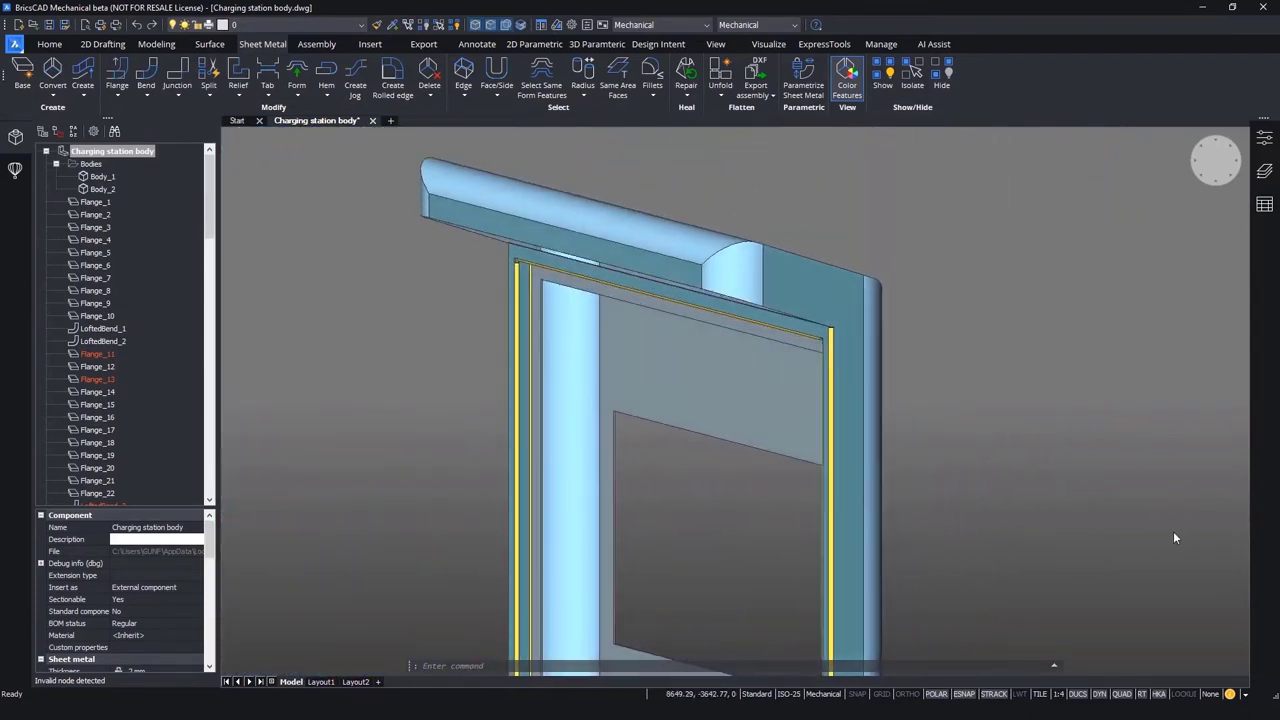
Split the innermost frame flange at all four corners with Smart Split Propagate, starting from its upper inner corner vertex.
scroll(775, 484, "up", 8)
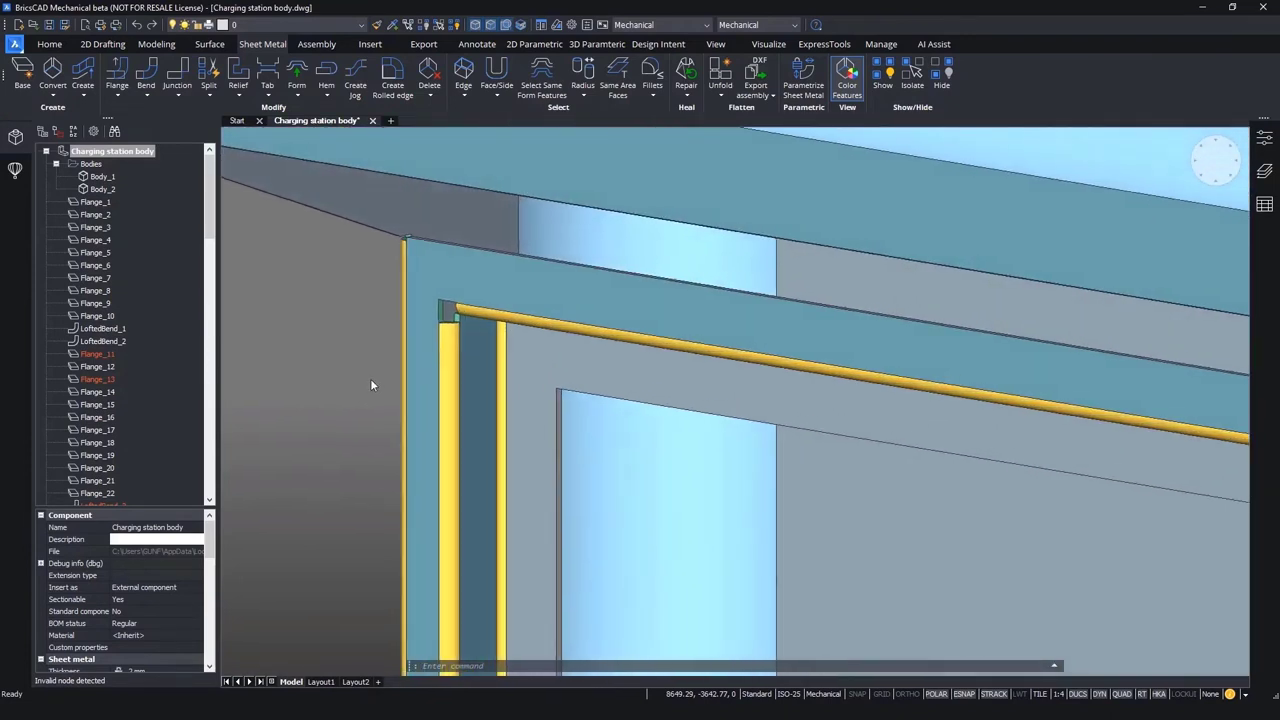
left_click(210, 97)
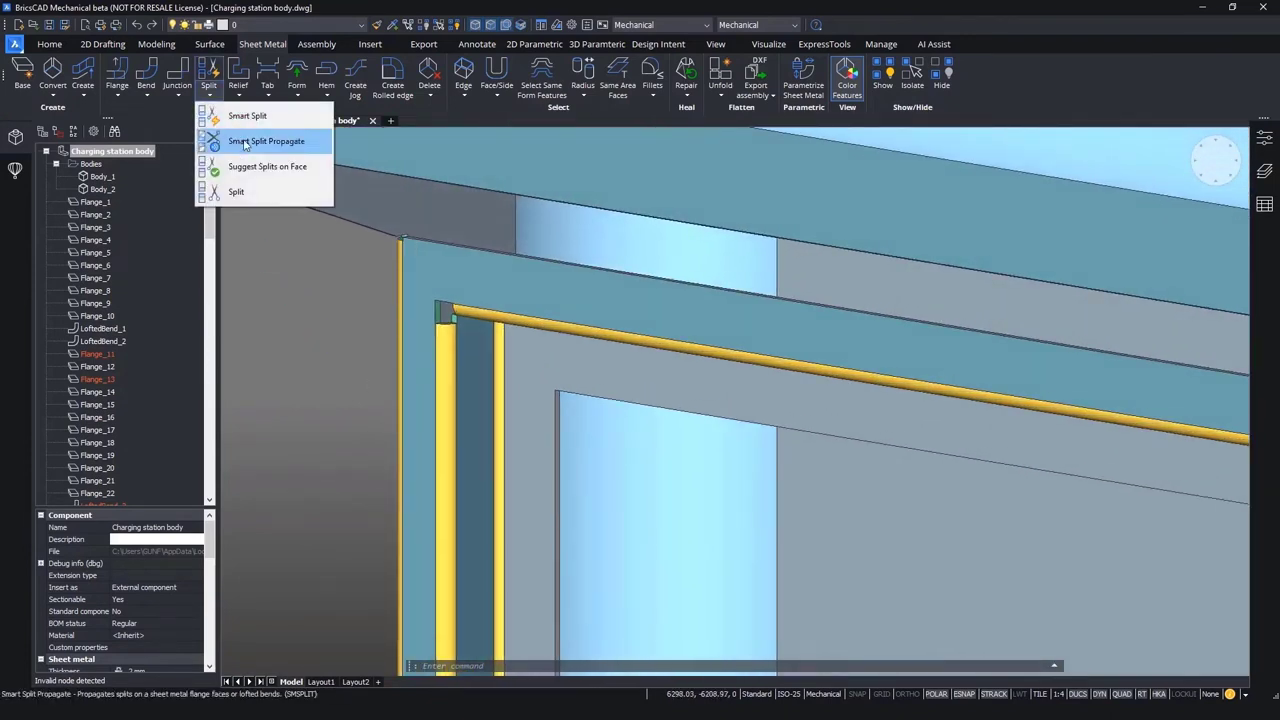
left_click(235, 222)
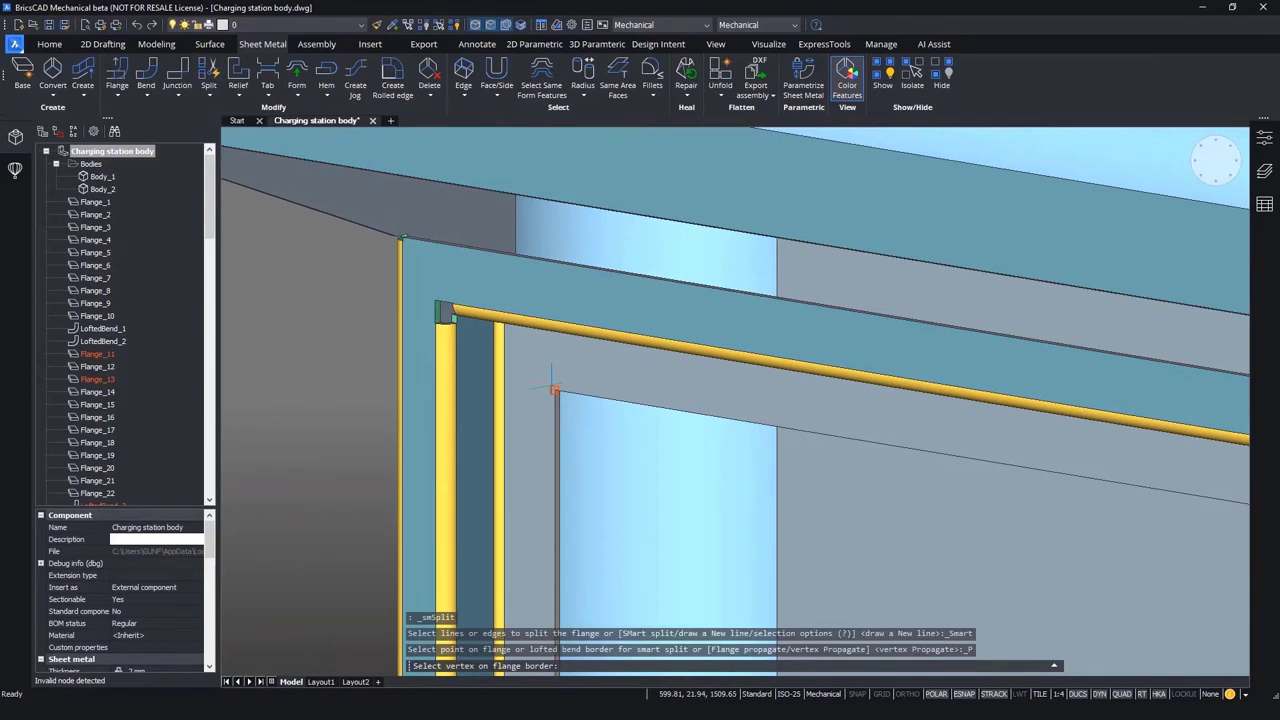
left_click(554, 389)
scroll(551, 380, "down", 8)
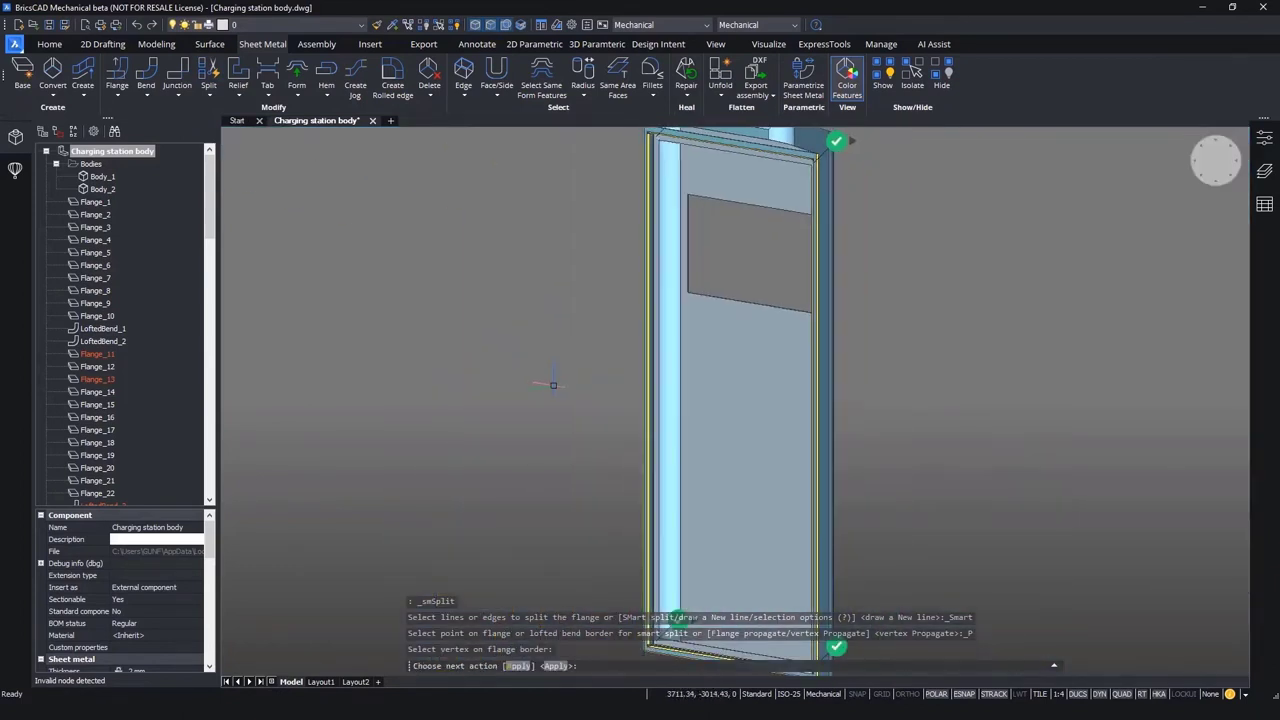
scroll(535, 409, "down", 1)
middle_click_drag(522, 430, 547, 430, "shift")
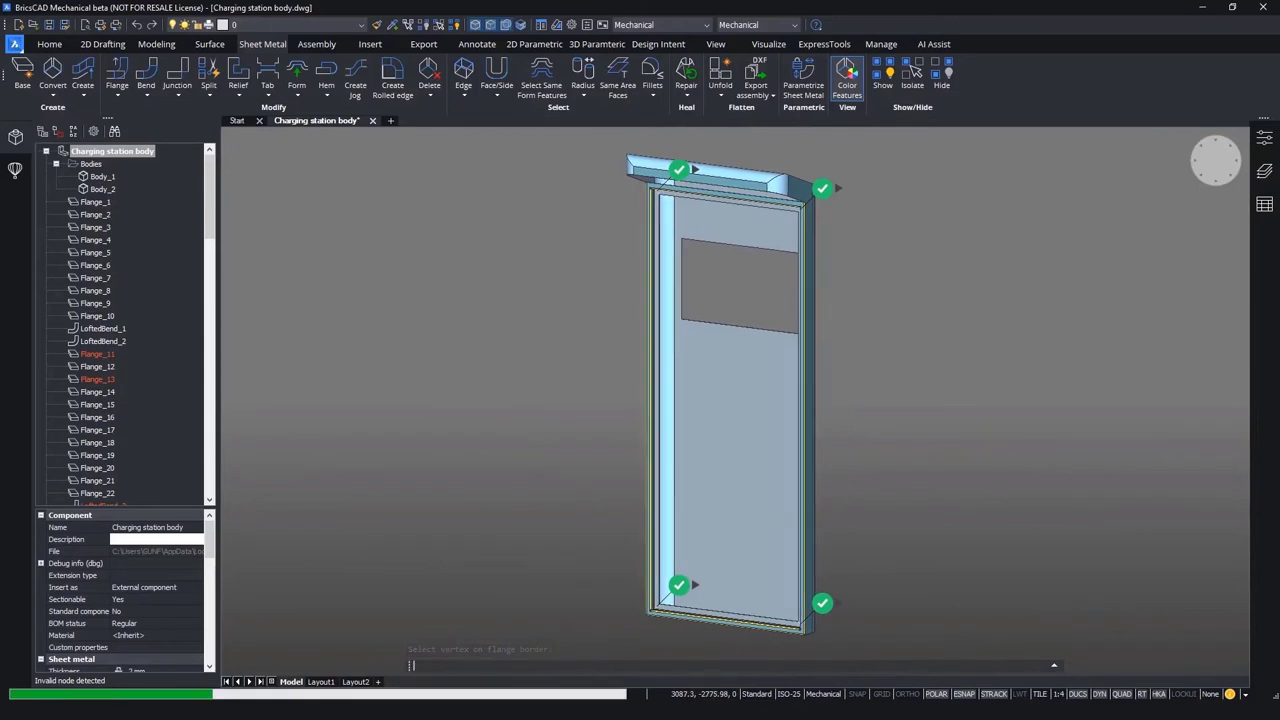
key("Return")
Start Smart Split Propagate on the outer frame flange from the vertex at its lower inner corner.
scroll(656, 197, "up", 8)
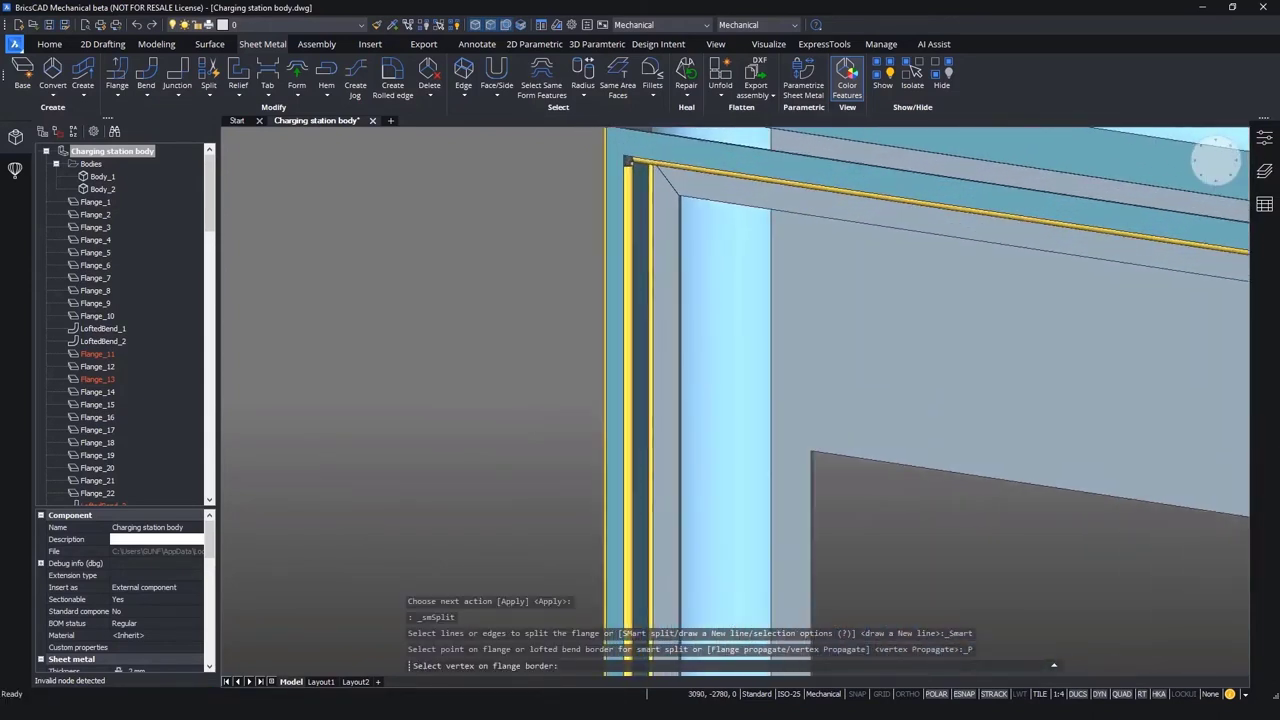
scroll(496, 440, "up", 6)
middle_click_drag(477, 454, 501, 472, "shift")
scroll(448, 452, "down", 6)
scroll(500, 478, "up", 5)
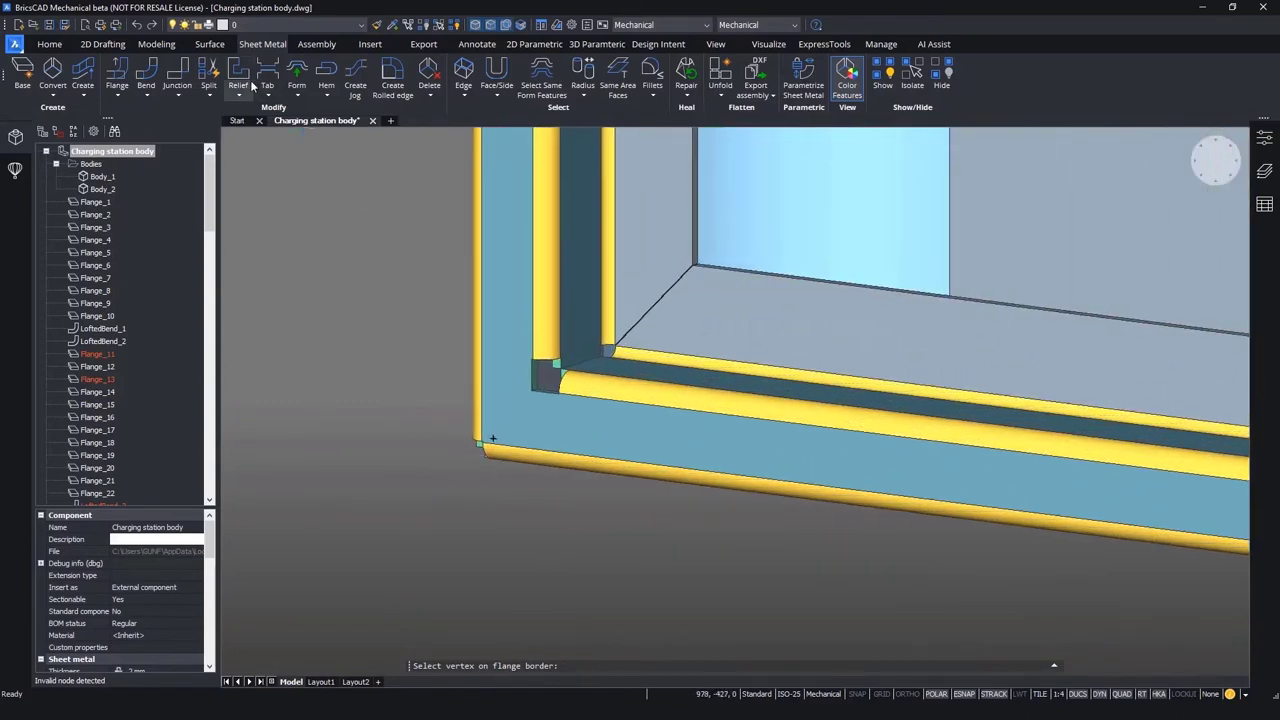
left_click(206, 95)
left_click(266, 141)
left_click(531, 390)
scroll(446, 395, "down", 8)
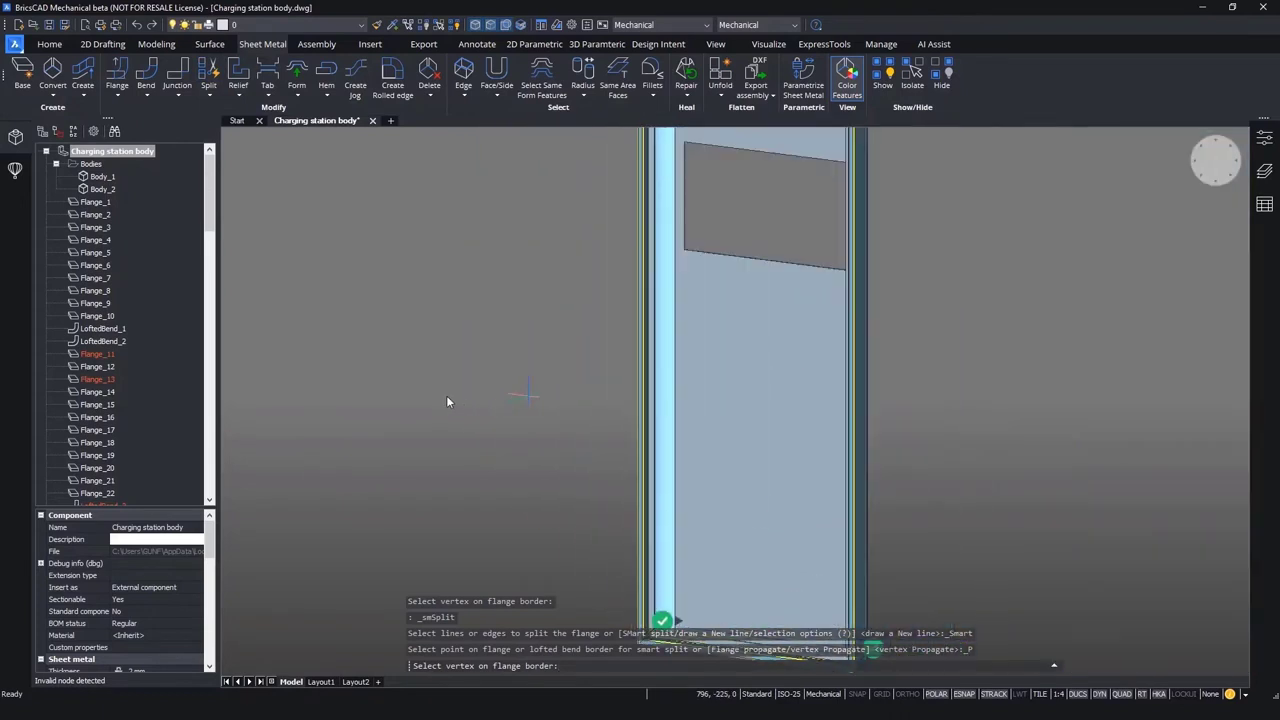
scroll(469, 410, "down", 3)
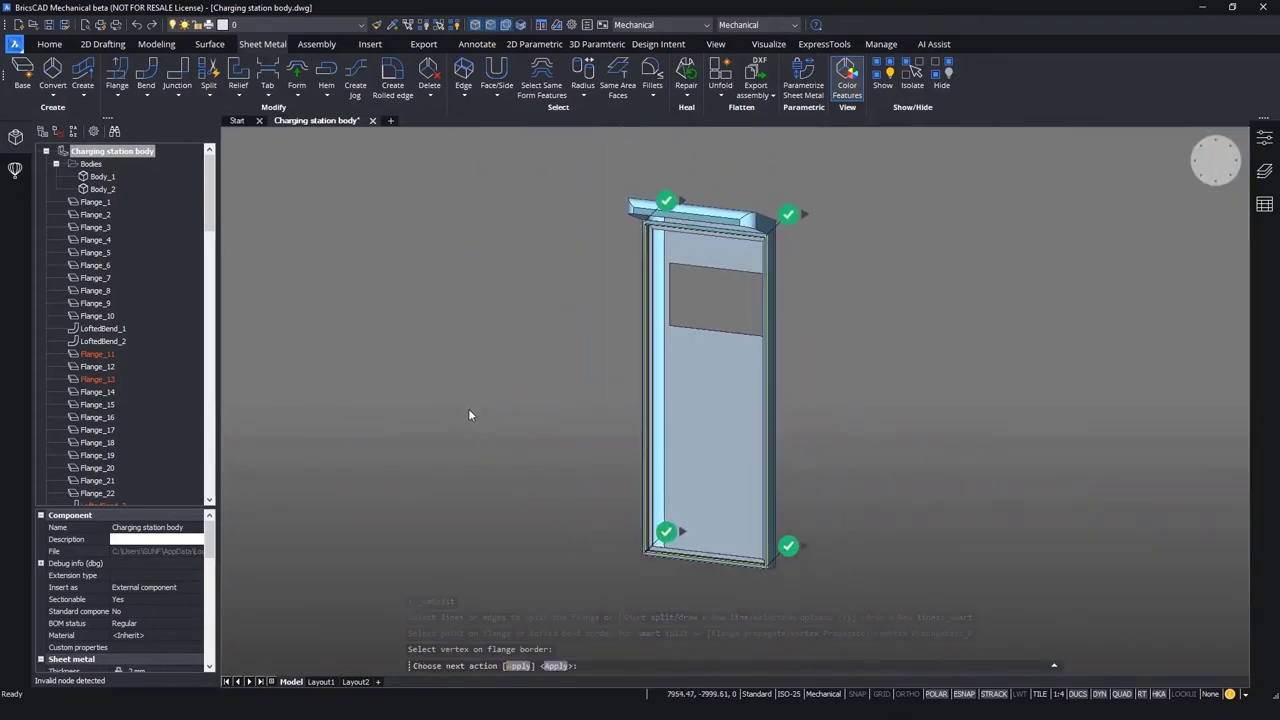
Exclude the two upper corners from the proposed splits and apply the splits at the two lower corners only.
scroll(469, 410, "up", 1)
left_click(665, 186)
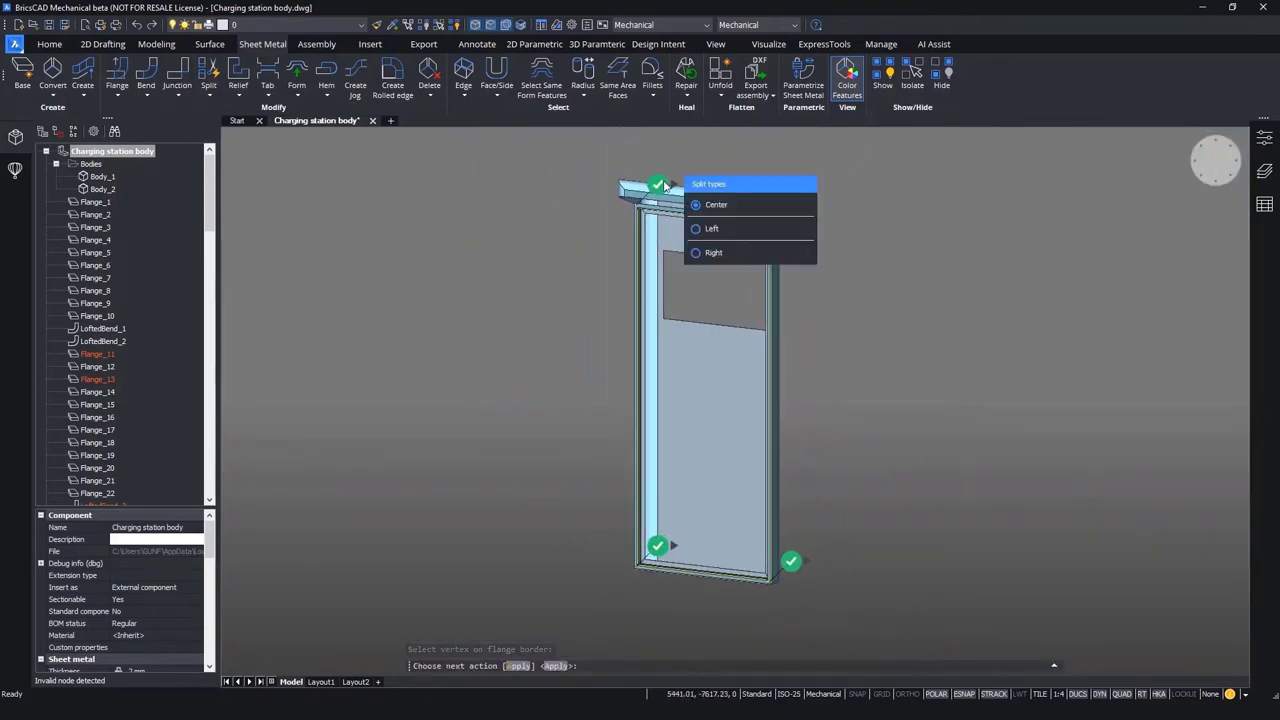
left_click(665, 186)
left_click(792, 202)
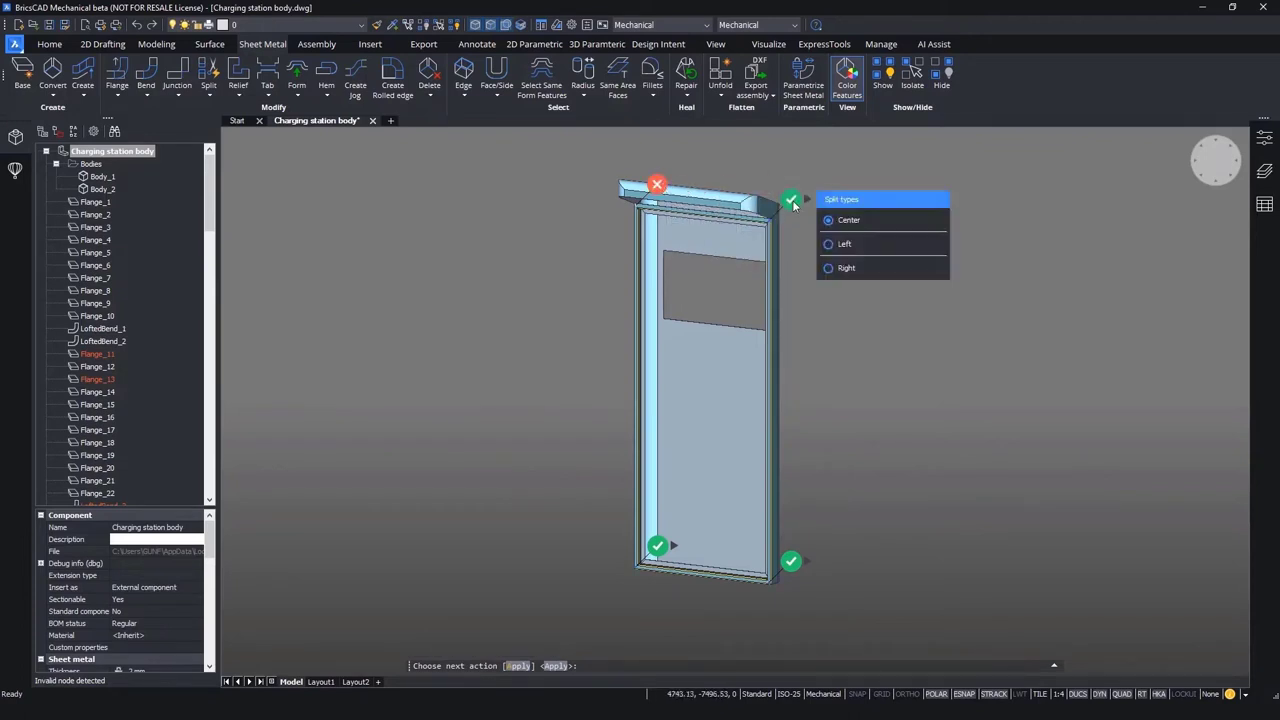
left_click(791, 202)
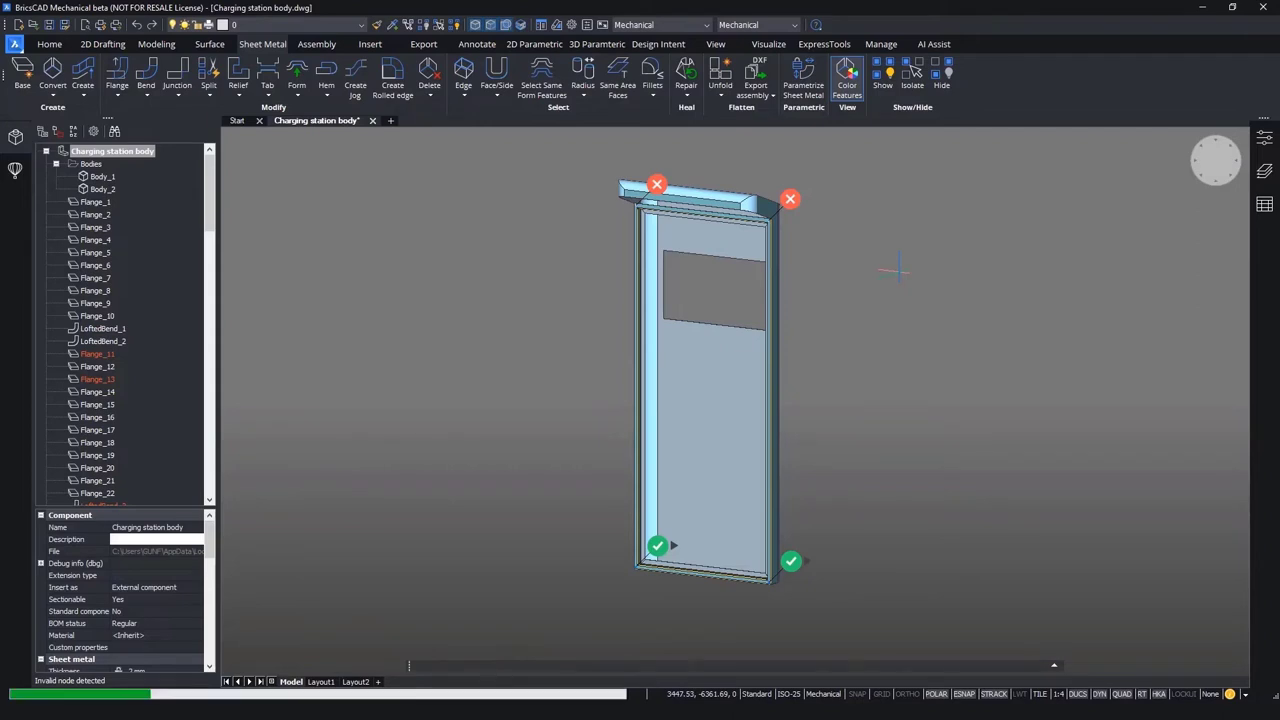
scroll(765, 575, "up", 10)
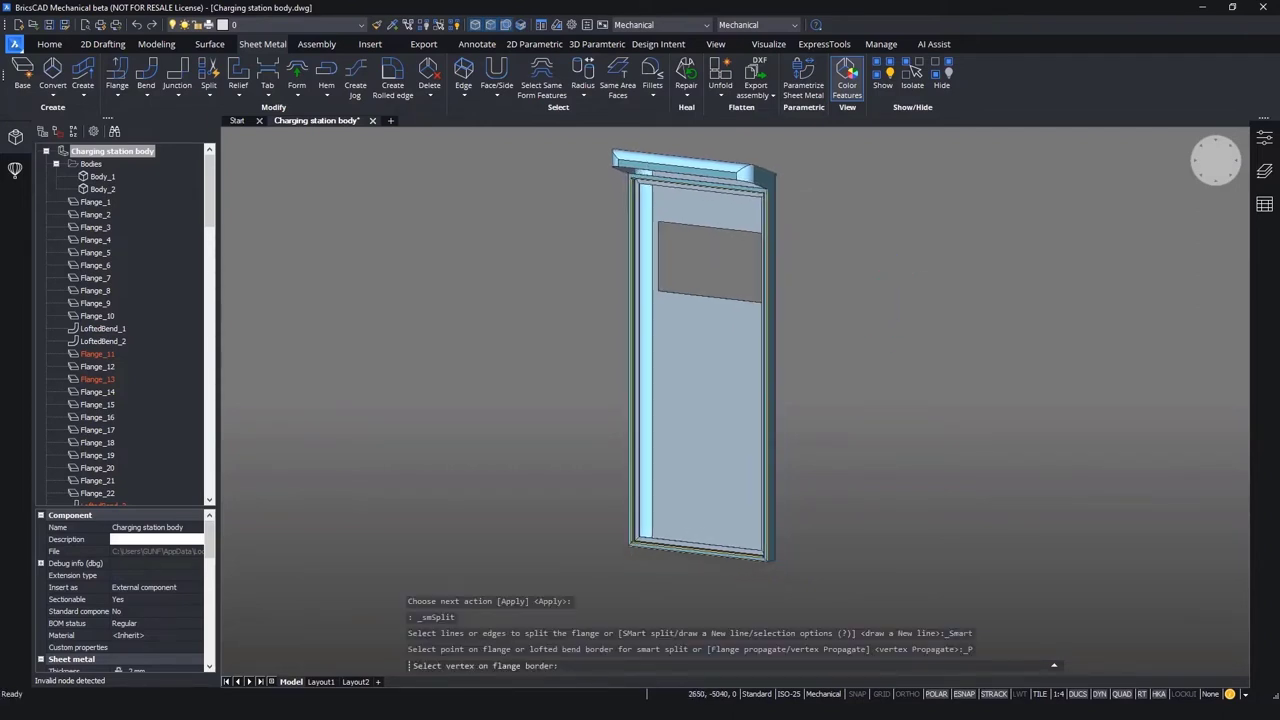
scroll(902, 397, "up", 6)
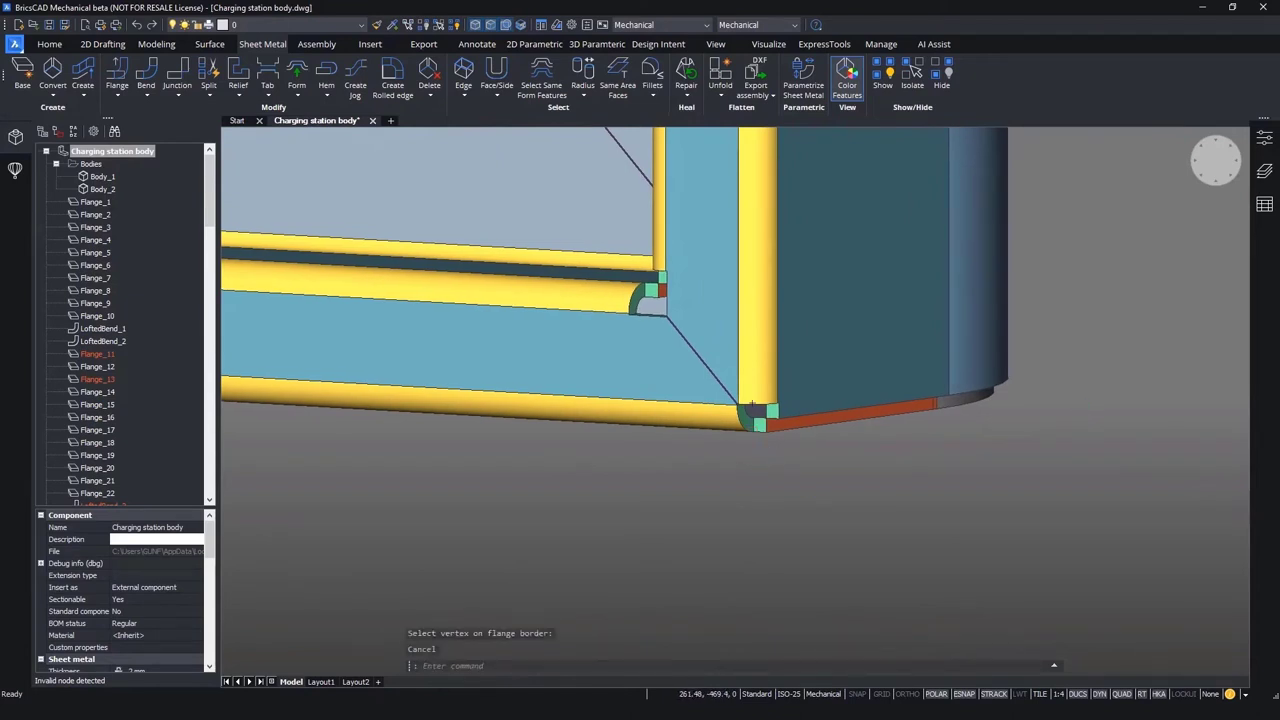
Split the outer frame flange at one upper corner along a vertical line from the inner bend's end to the flange's top edge.
scroll(752, 403, "down", 10)
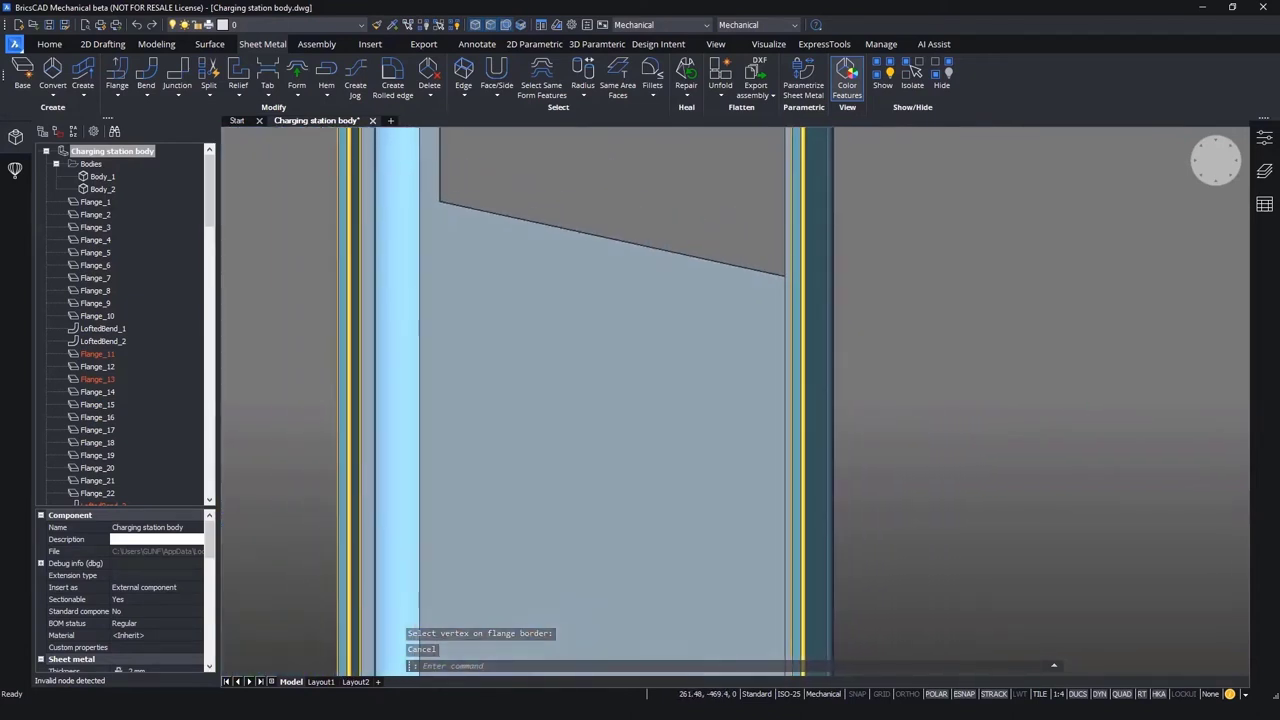
middle_click_drag(752, 215, 752, 516)
scroll(751, 250, "up", 6)
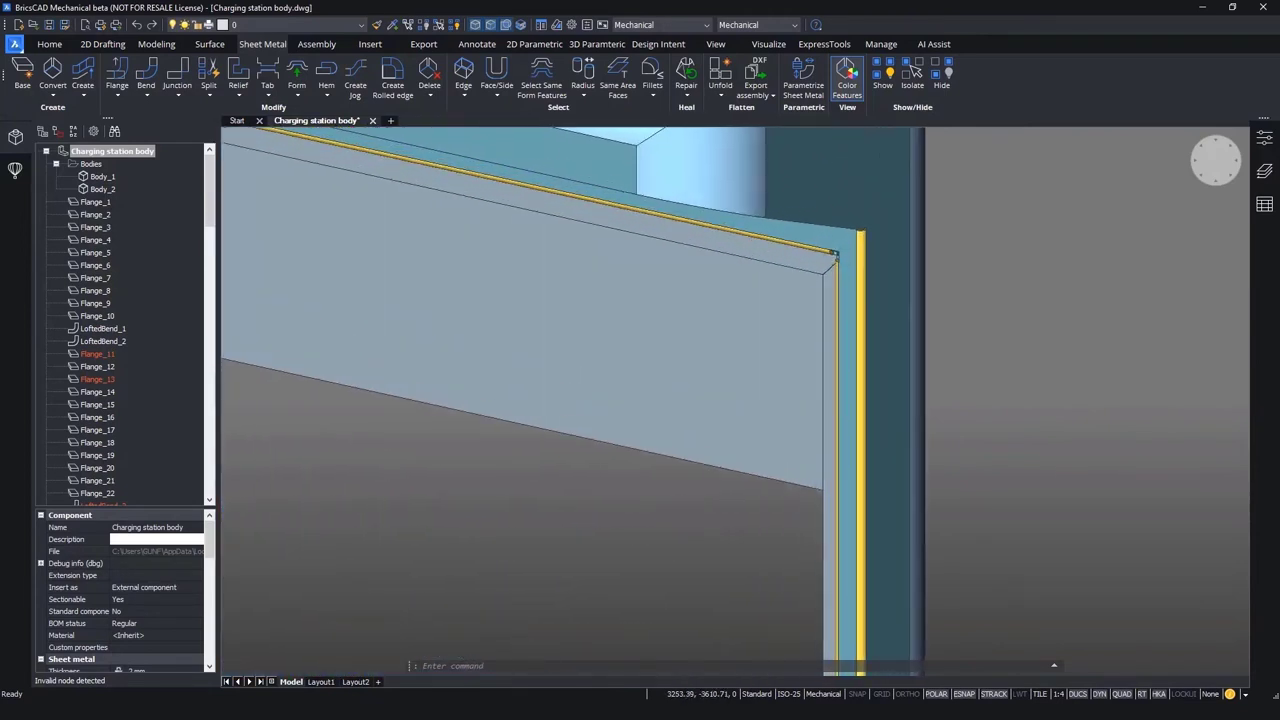
scroll(1130, 429, "up", 6)
middle_click_drag(1134, 430, 1087, 417, "shift")
left_click(213, 95)
left_click(230, 190)
key("Return")
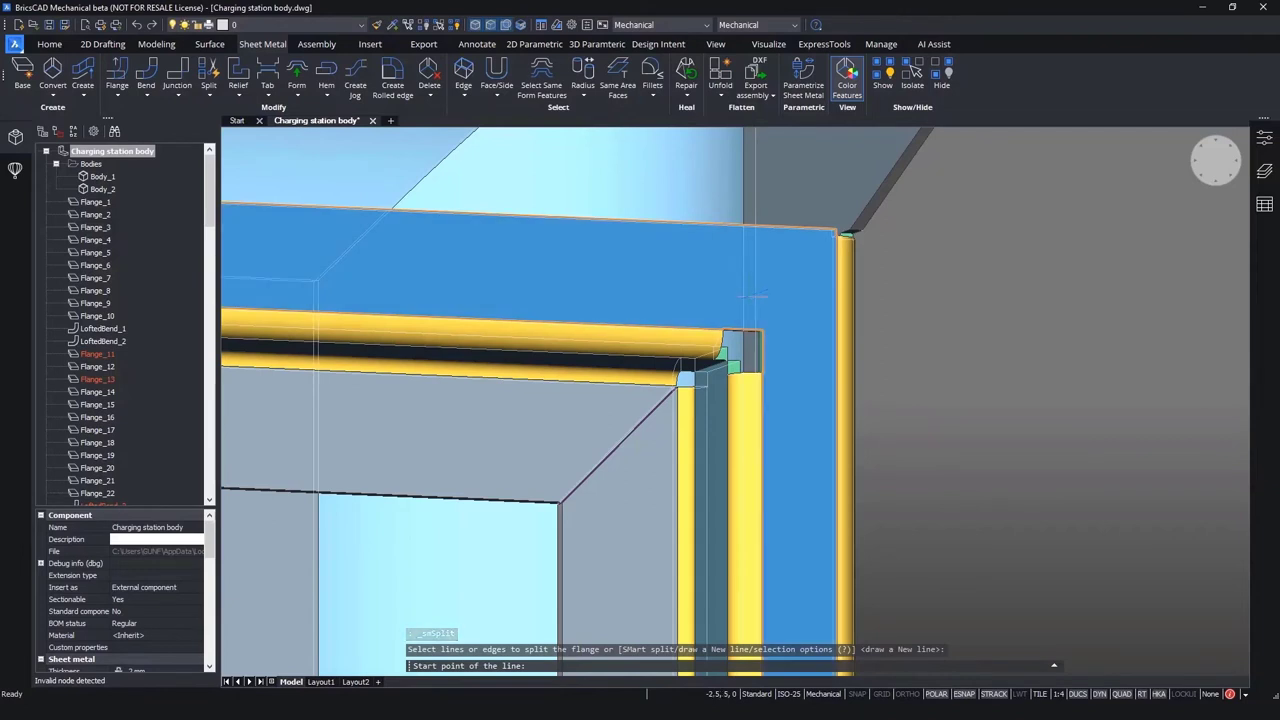
left_click(732, 322)
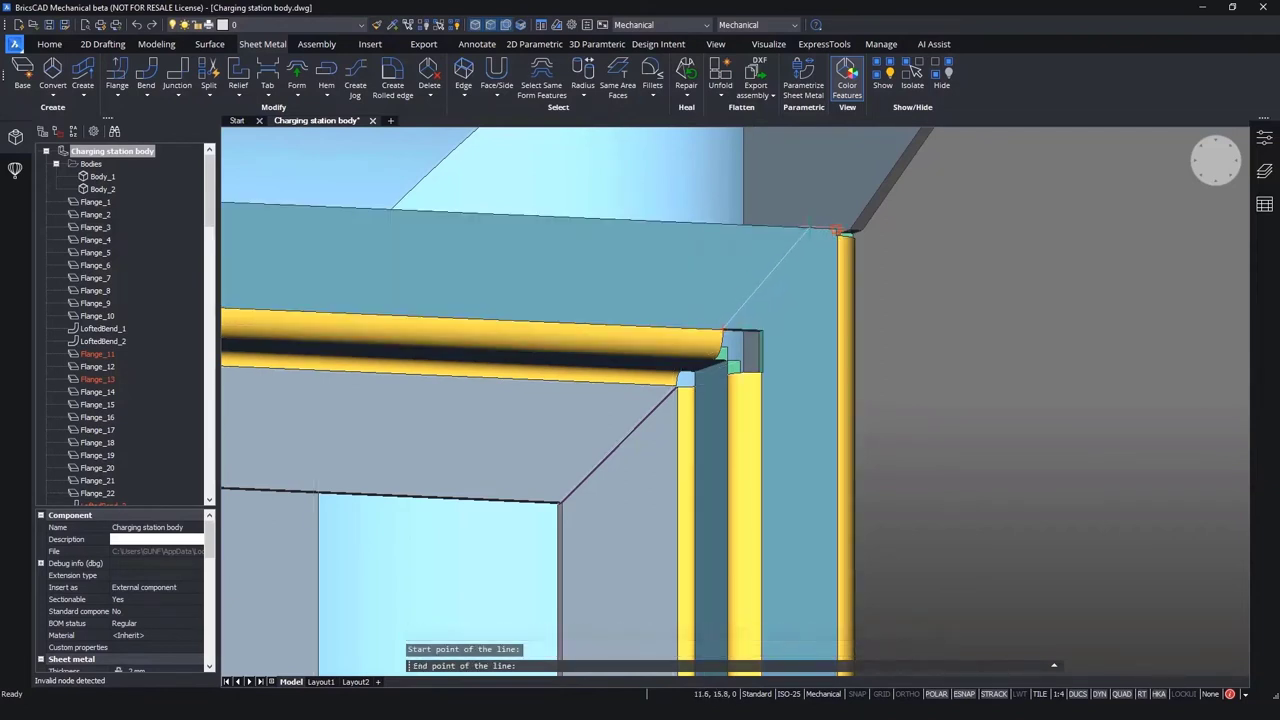
left_click(722, 222)
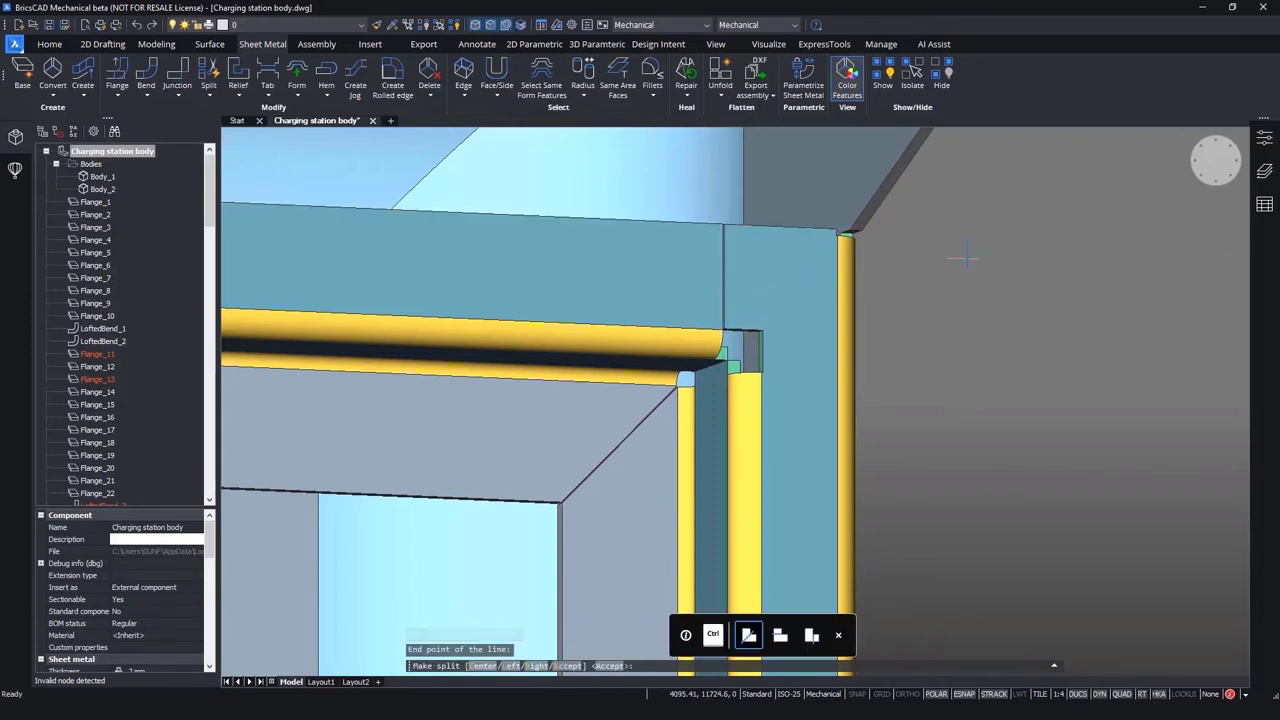
key("Return")
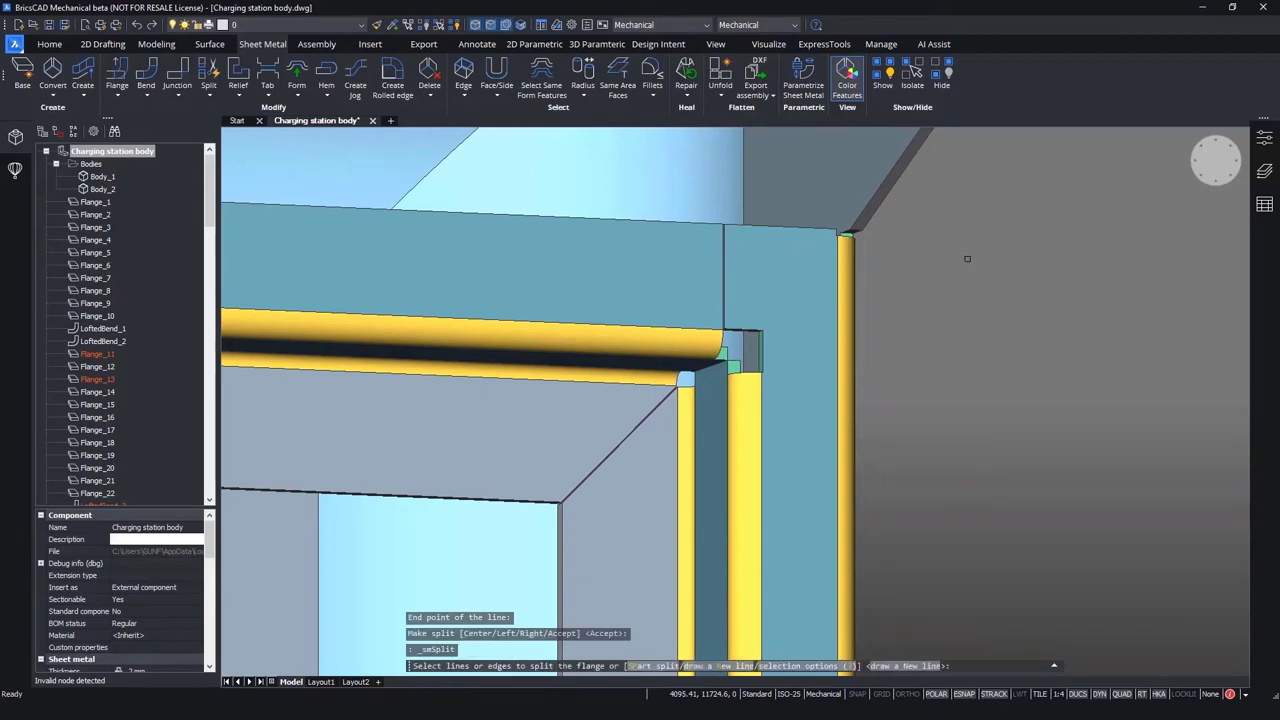
Split the outer frame flange at the opposite upper corner with a matching vertical line from the bend's end to the top edge.
scroll(967, 259, "down", 8)
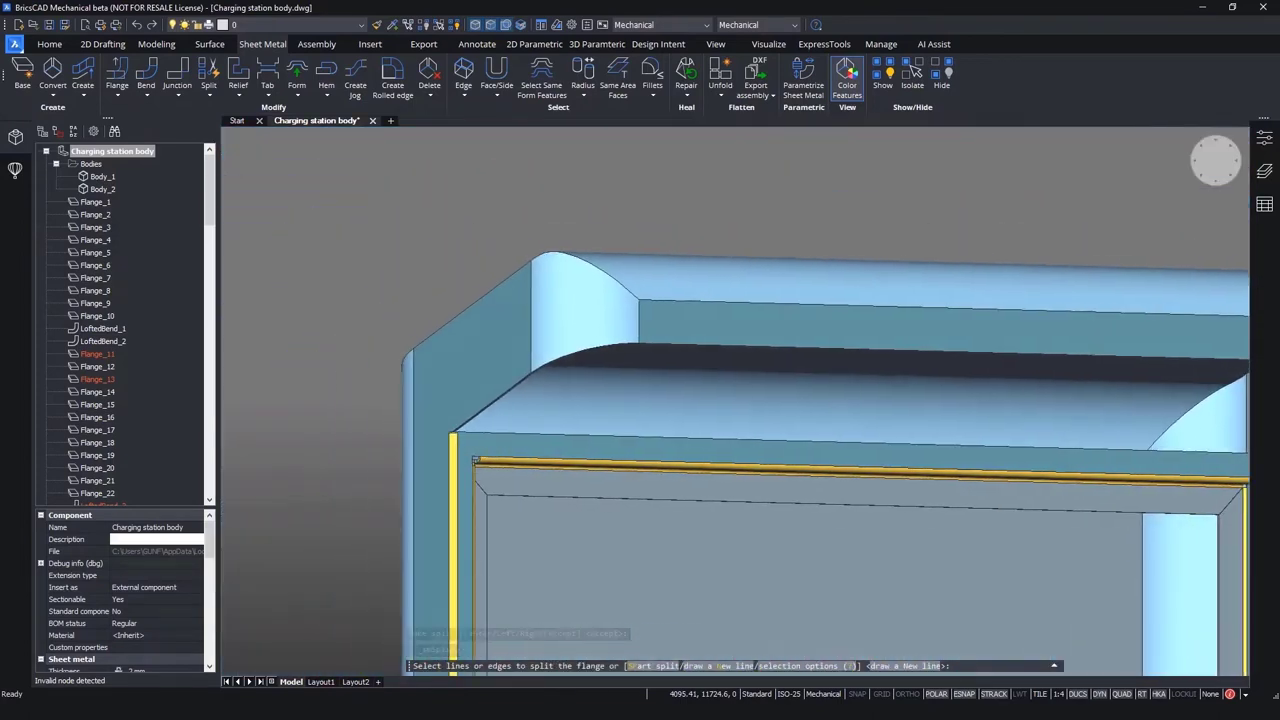
middle_click_drag(580, 438, 734, 445)
scroll(734, 445, "up", 10)
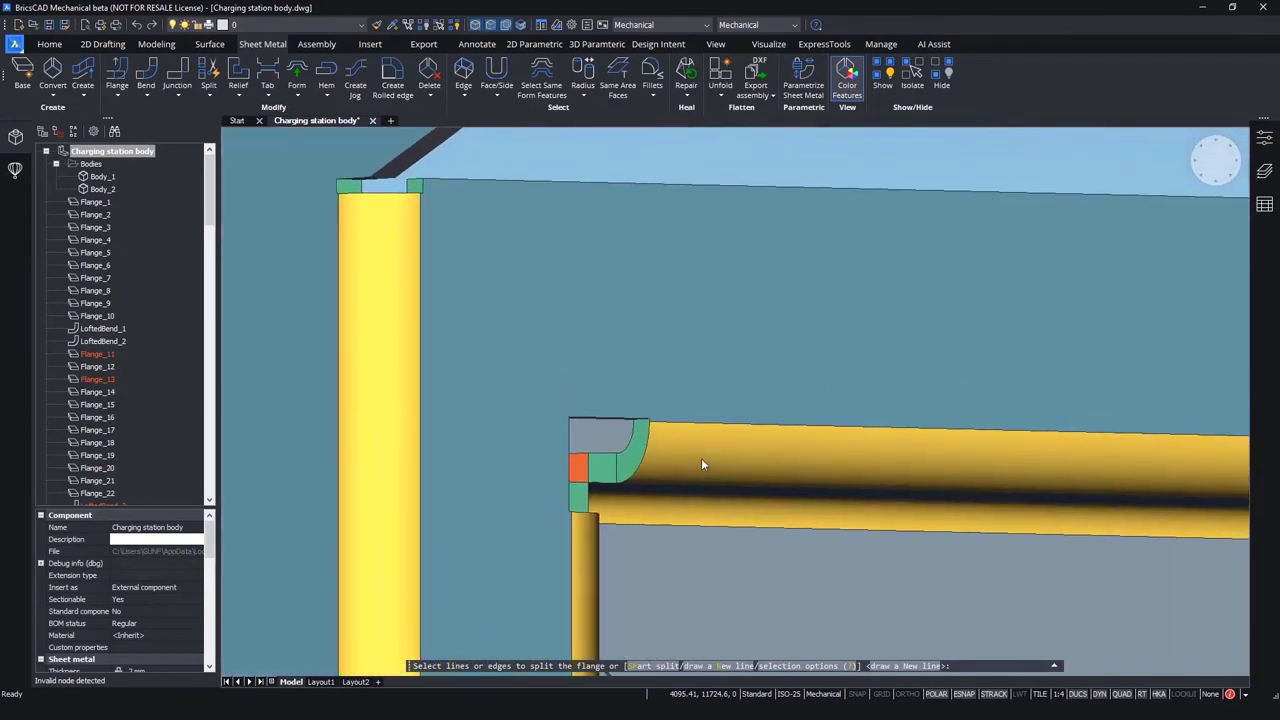
key("Return")
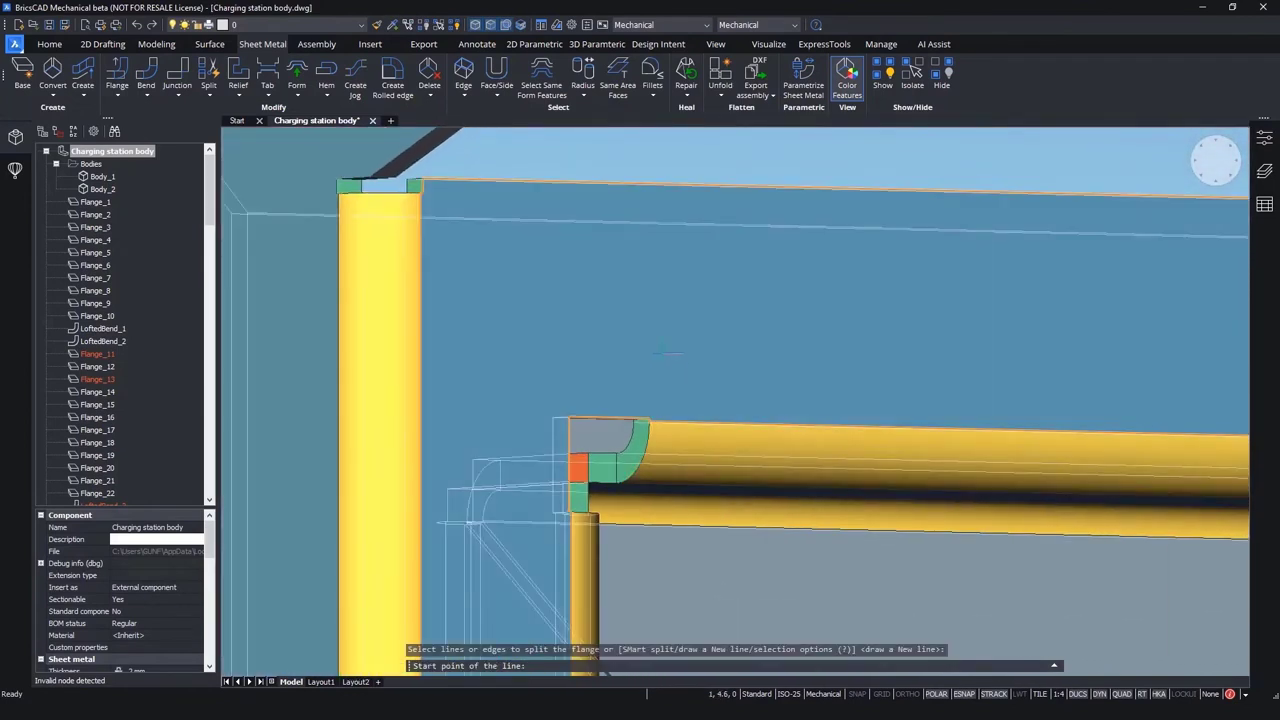
left_click(650, 419)
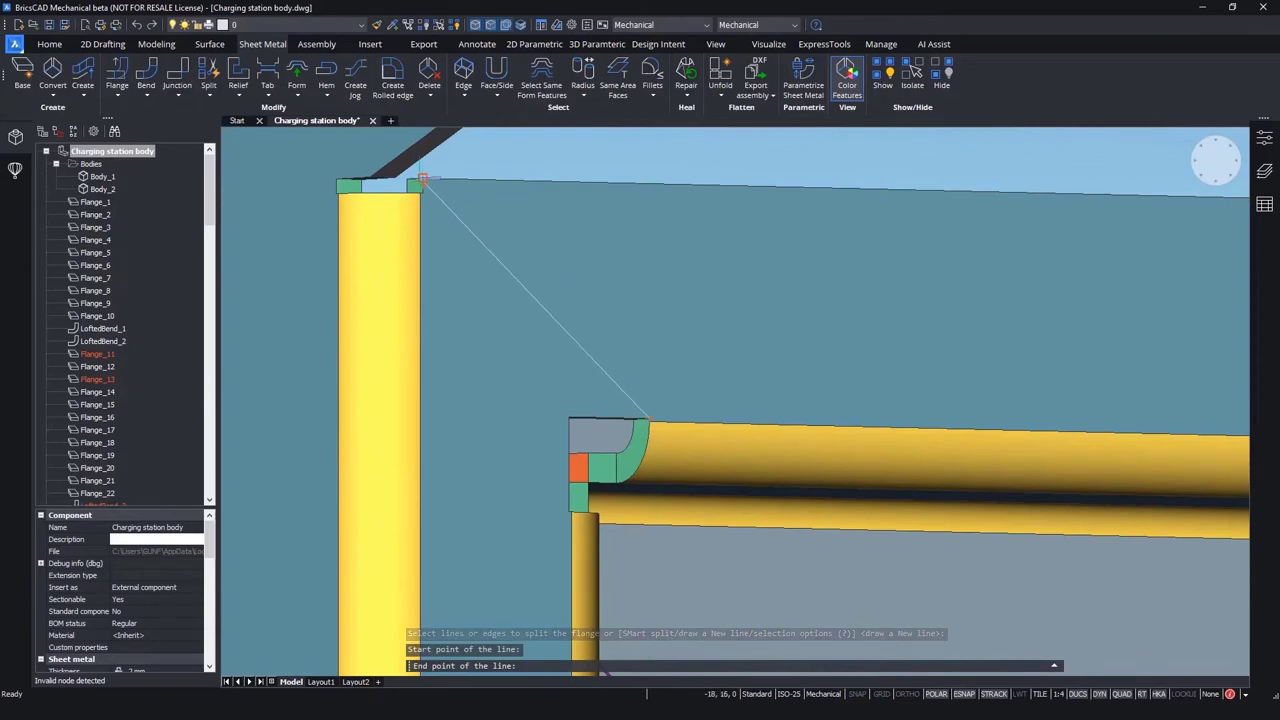
left_click(650, 183)
key("Return")
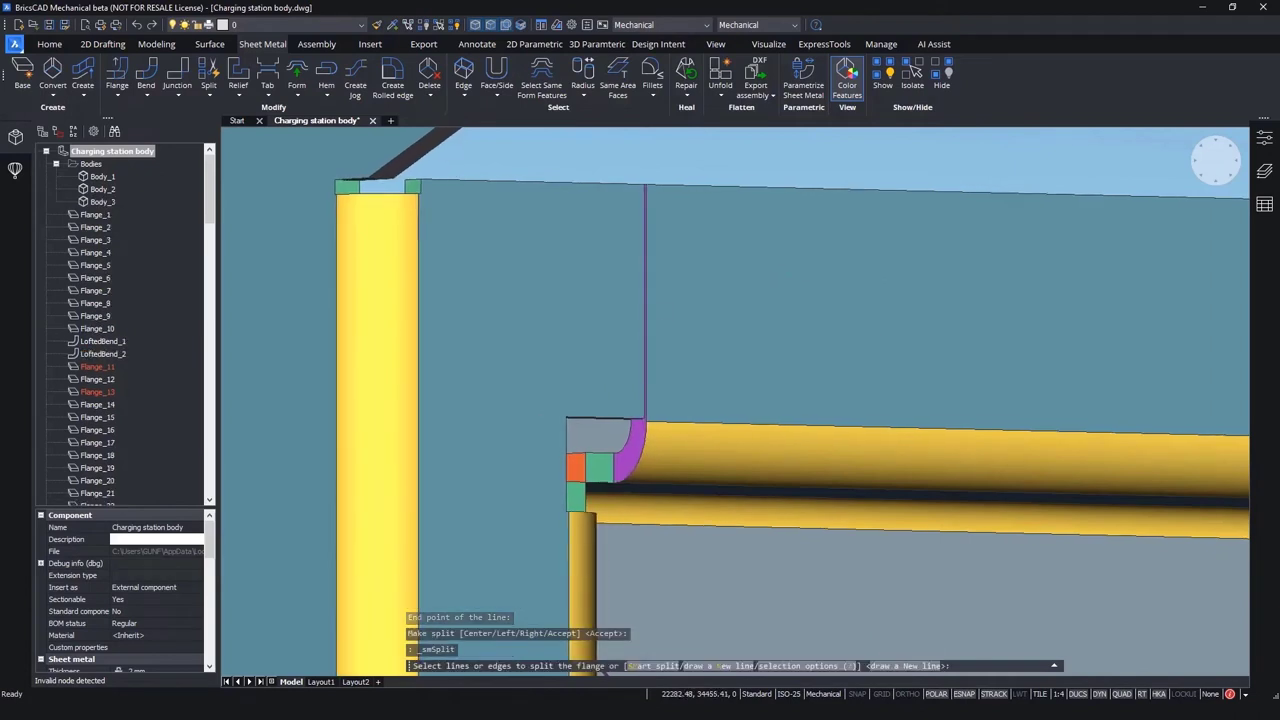
scroll(701, 335, "down", 5)
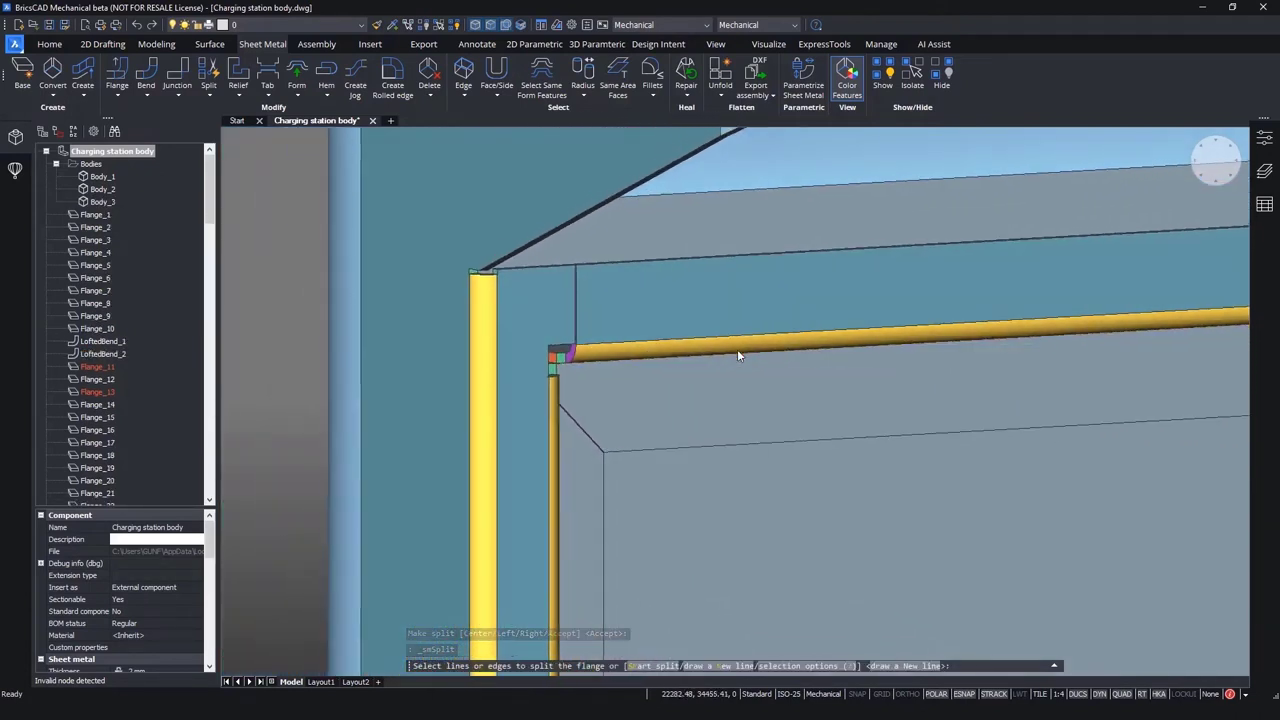
Create a 20 mm long jog on the outer frame flange's vertical split edge at one upper corner, so it overlaps behind the adjoining flange.
scroll(700, 365, "up", 5)
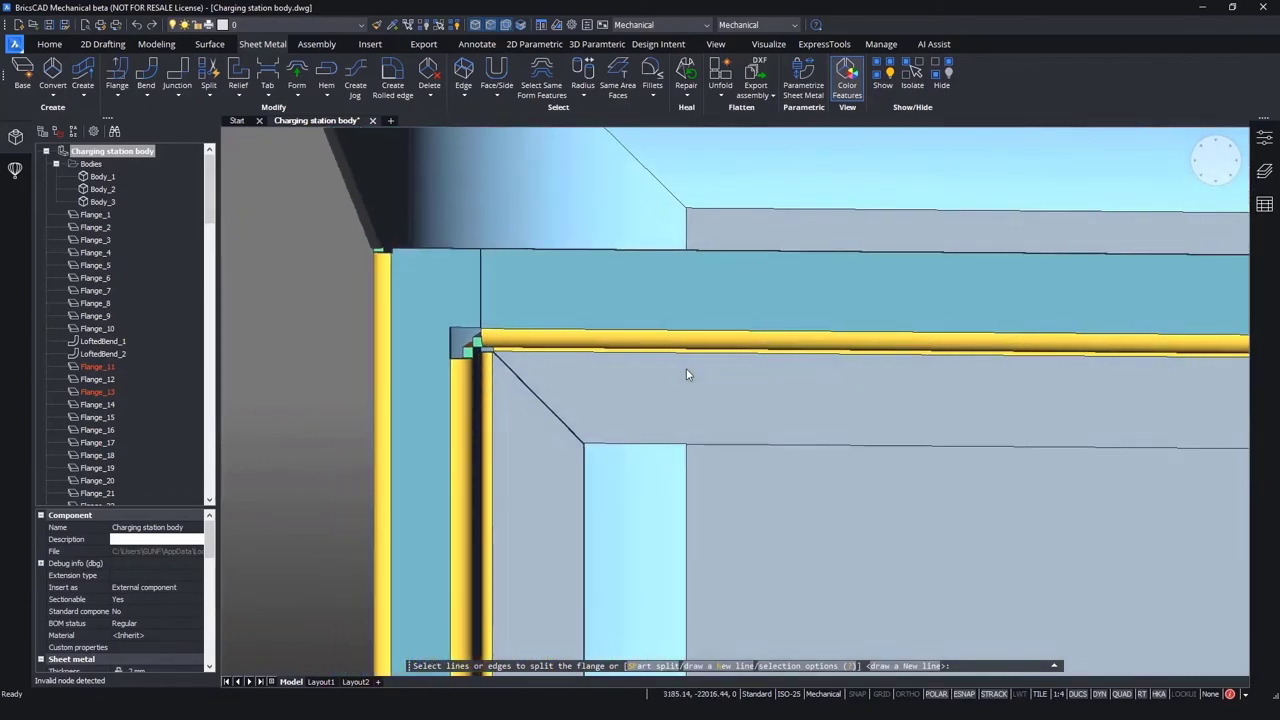
middle_click_drag(687, 375, 608, 377, "shift")
scroll(608, 377, "up", 5)
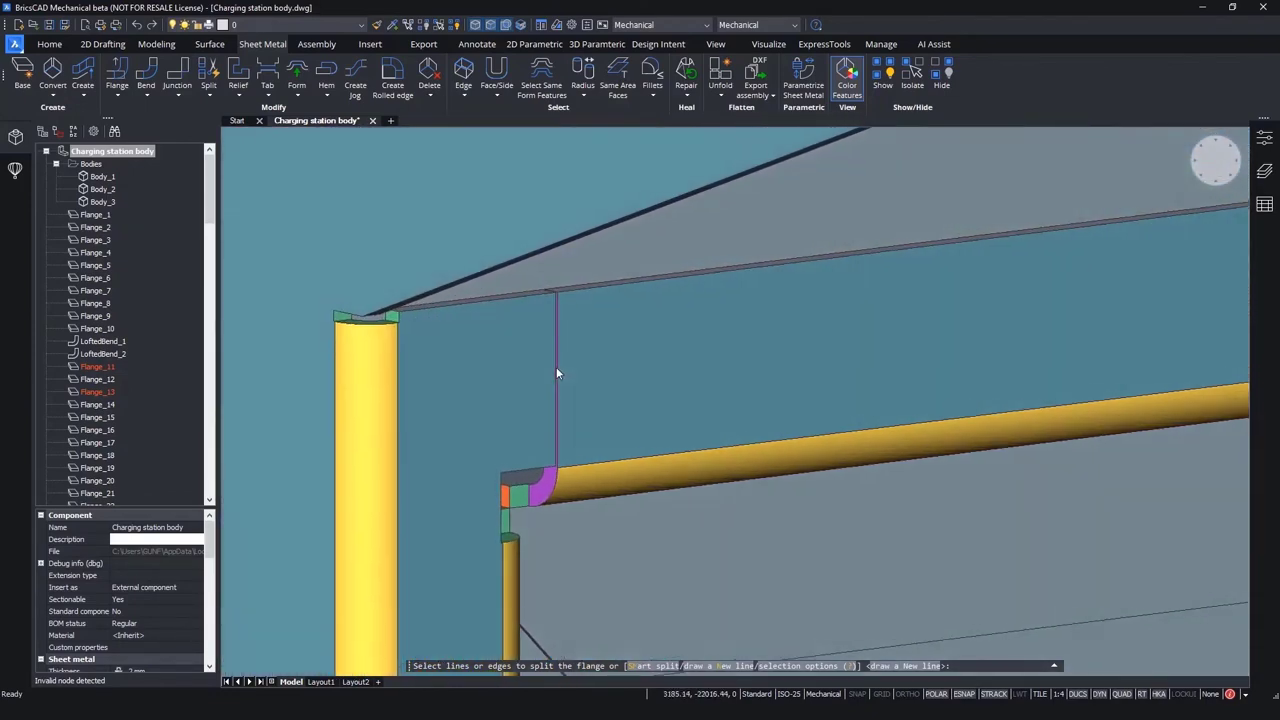
scroll(556, 367, "up", 5)
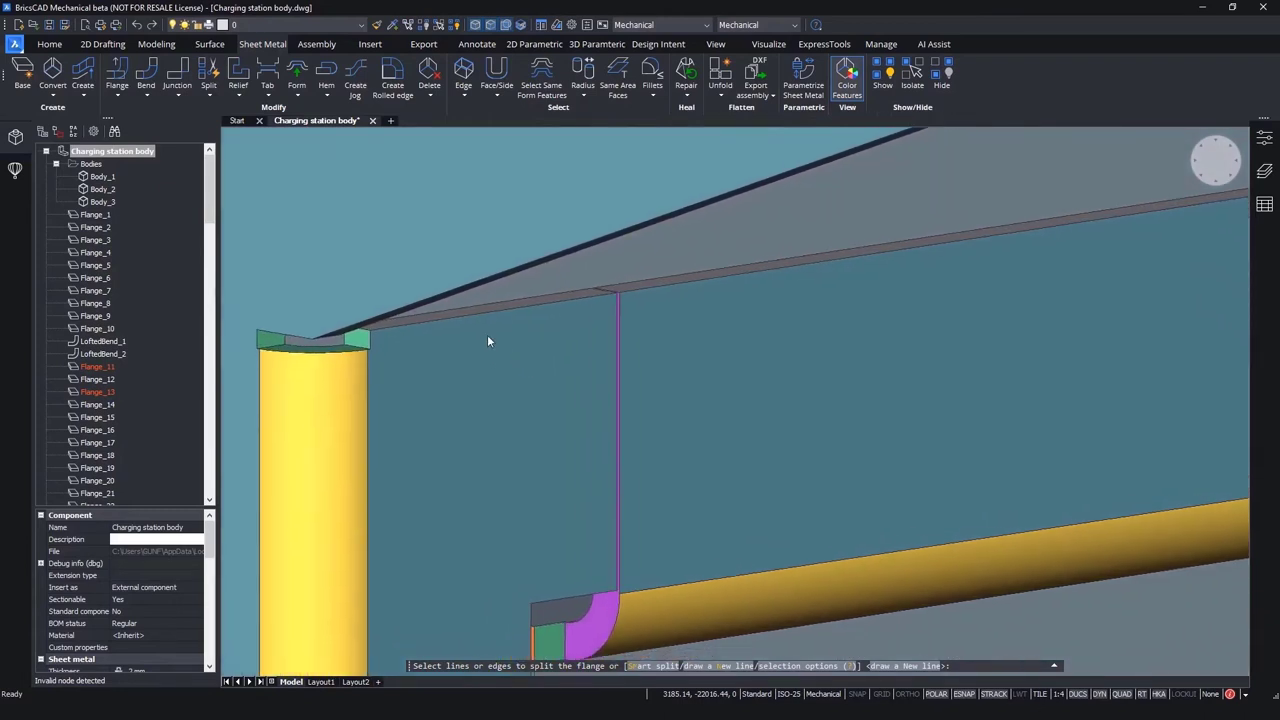
middle_click_drag(488, 341, 484, 328, "shift")
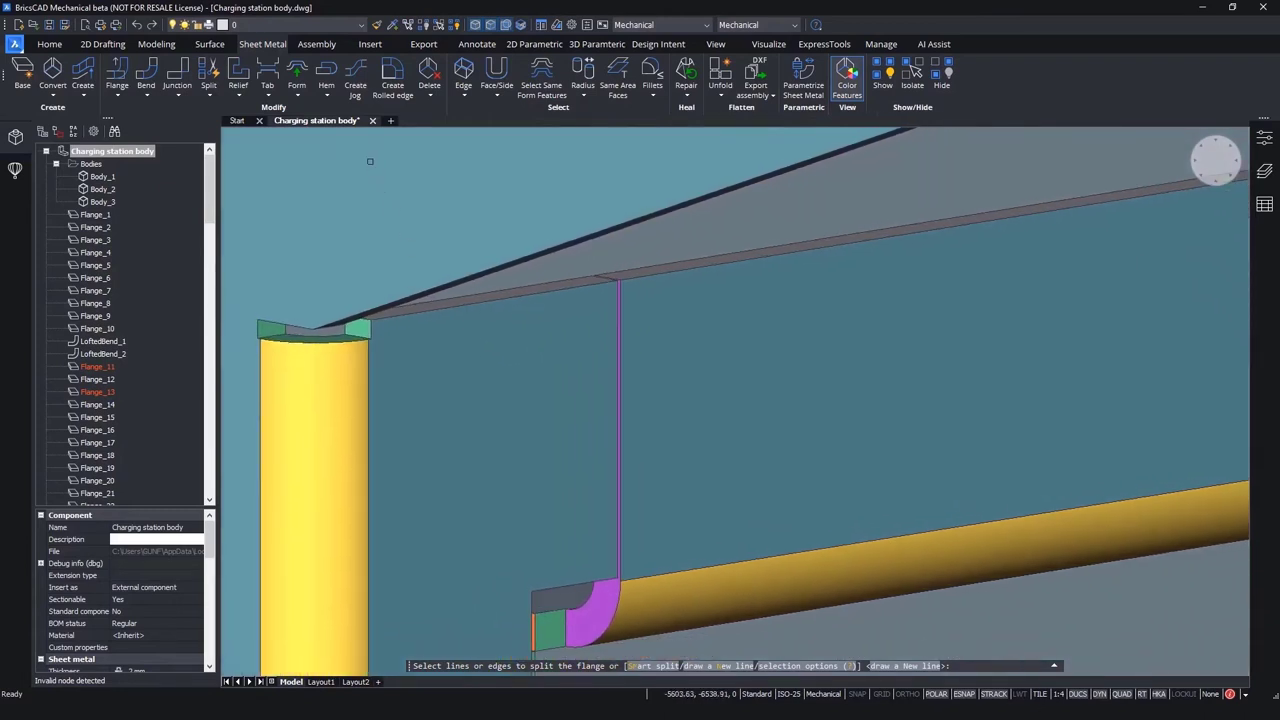
left_click(357, 77)
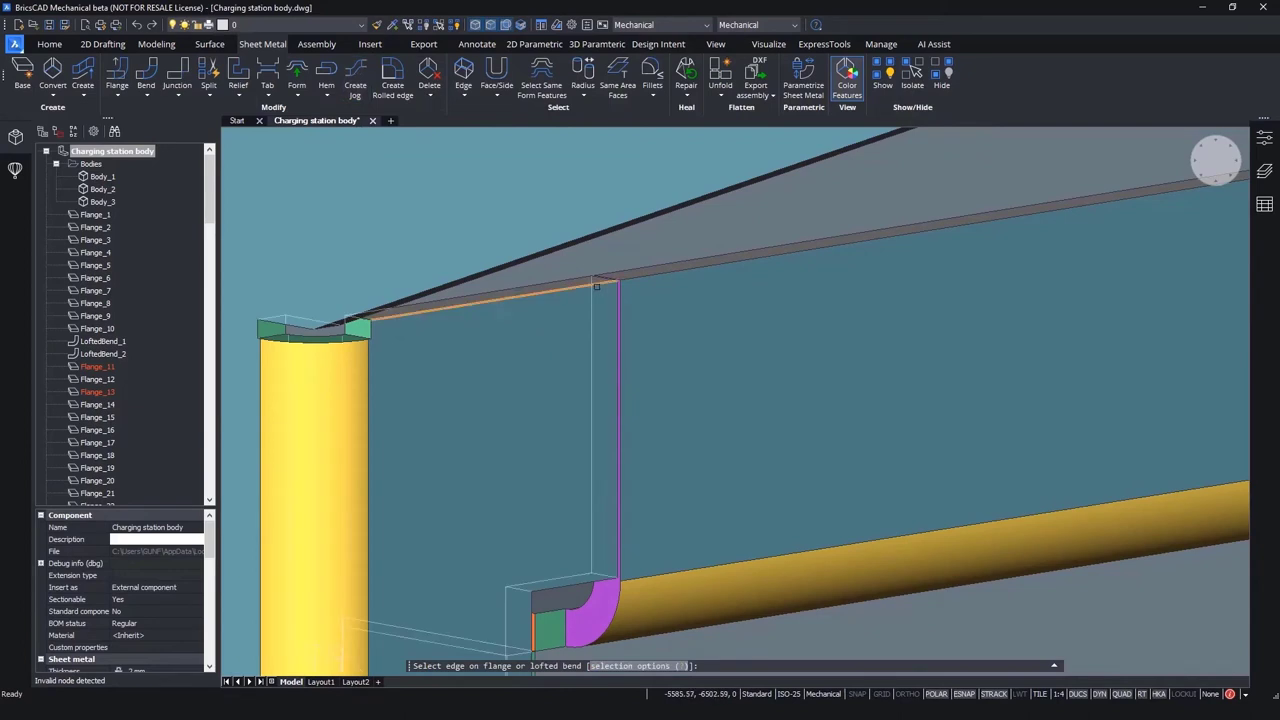
left_click(592, 279)
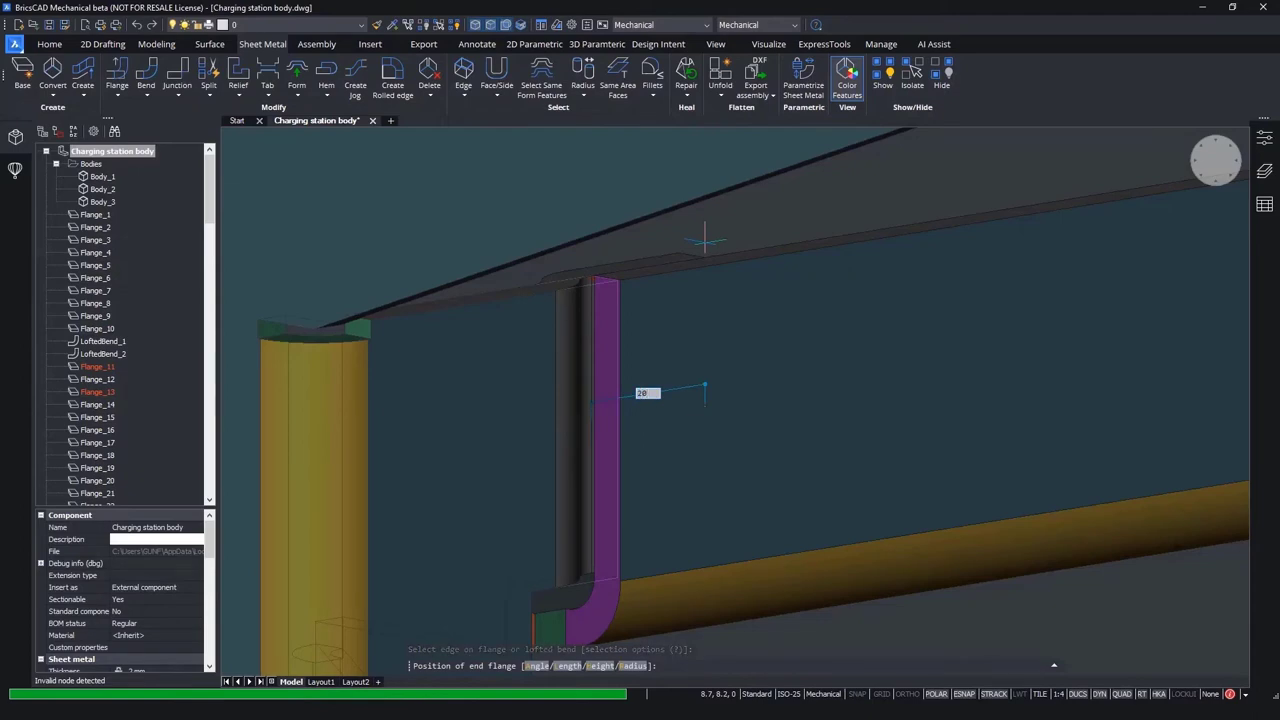
key("Return")
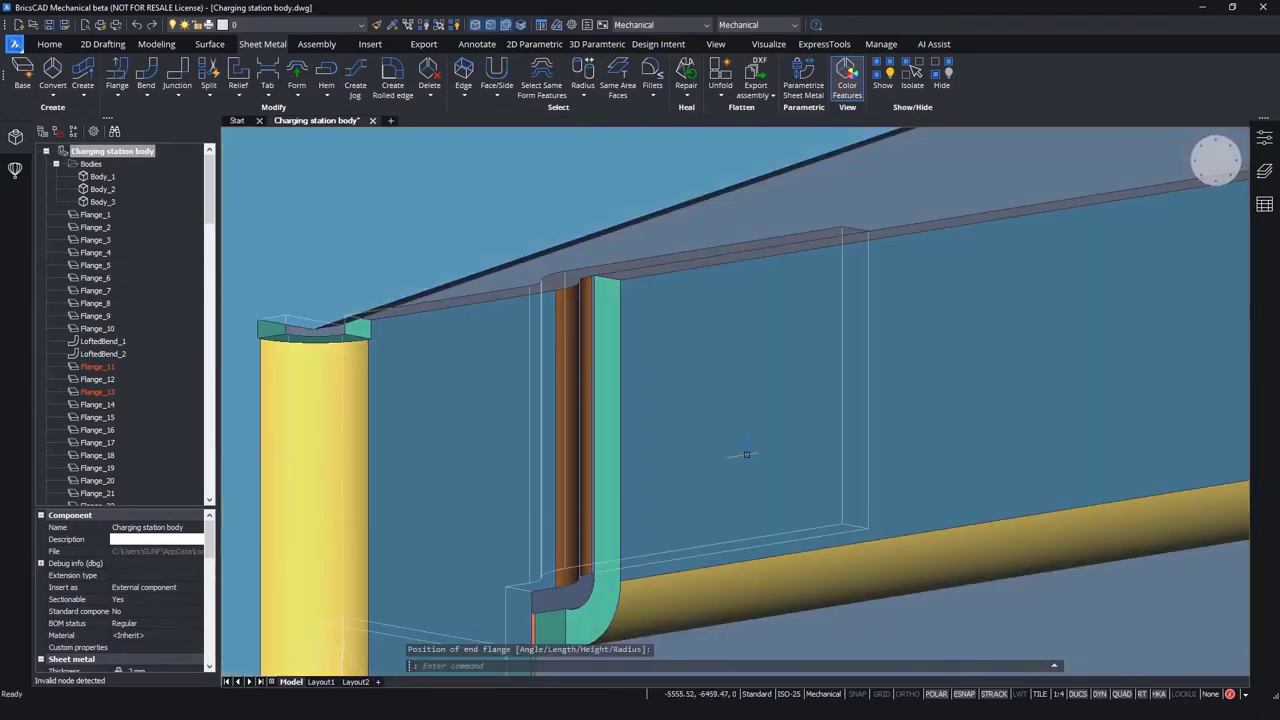
Create a matching 20 mm jog on the vertical split edge at the opposite upper corner of the outer frame flange.
scroll(745, 461, "down", 5)
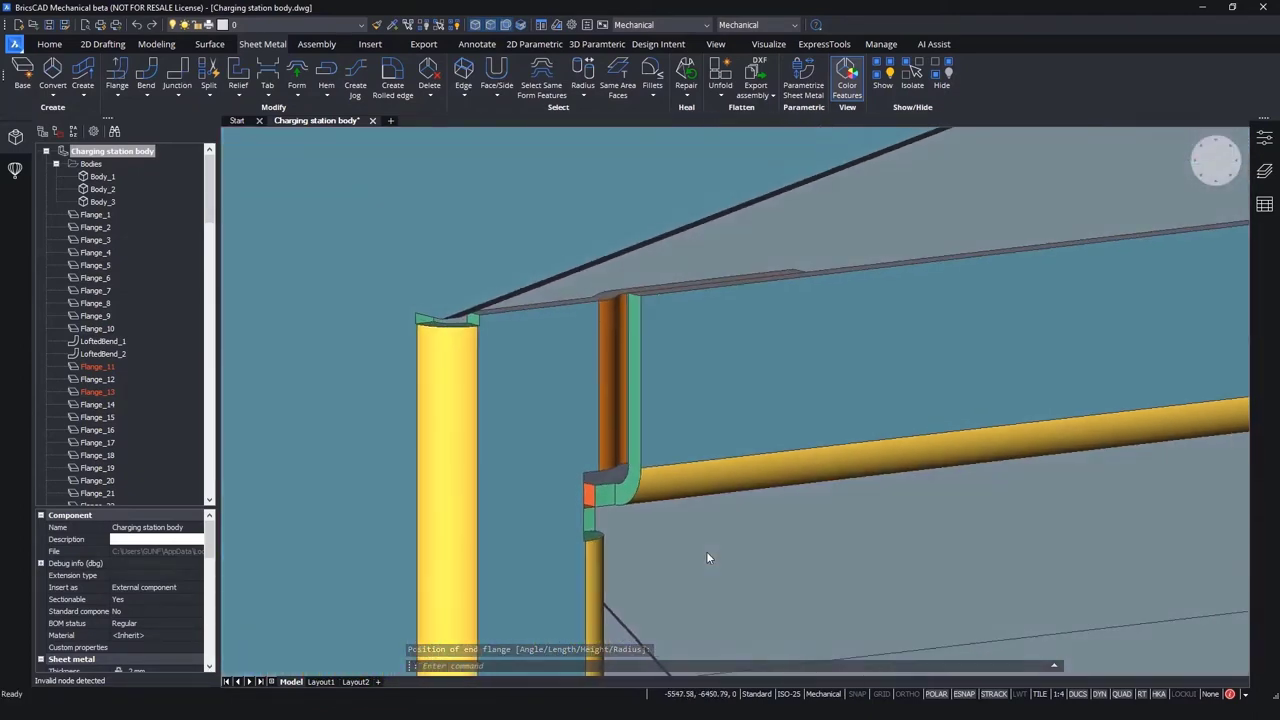
middle_click_drag(707, 553, 707, 551, "shift")
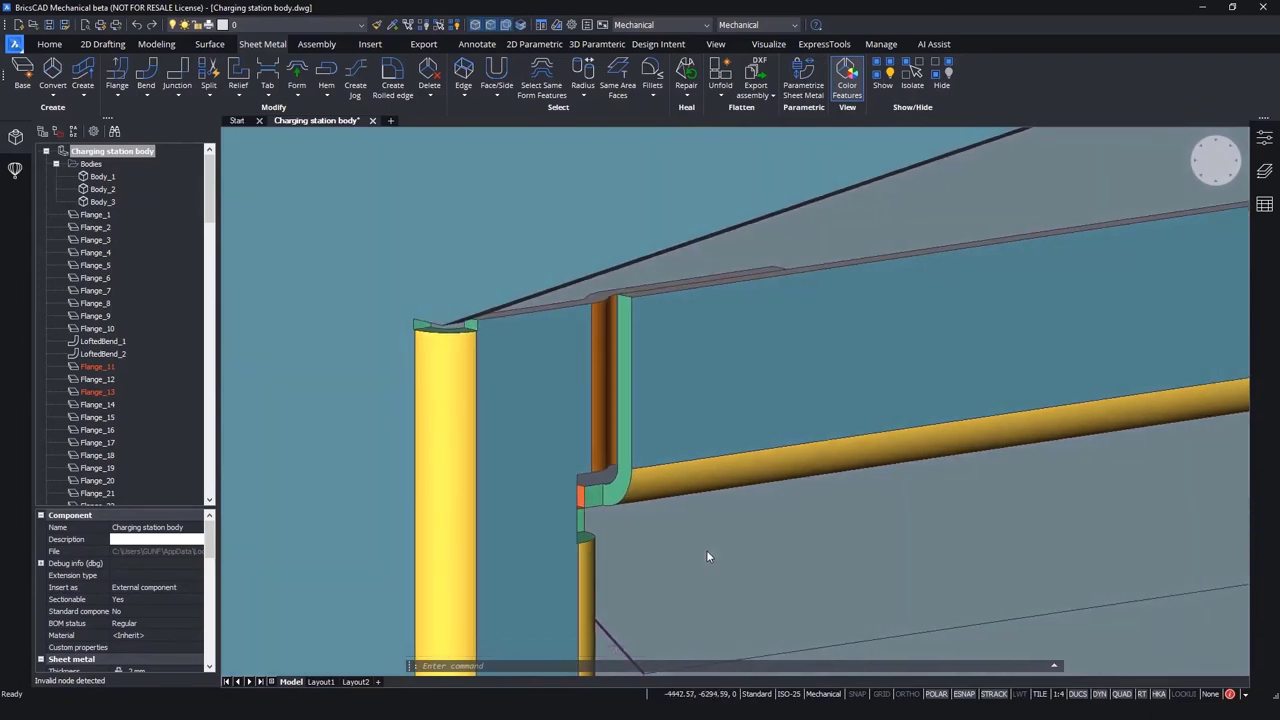
scroll(706, 550, "up", 8)
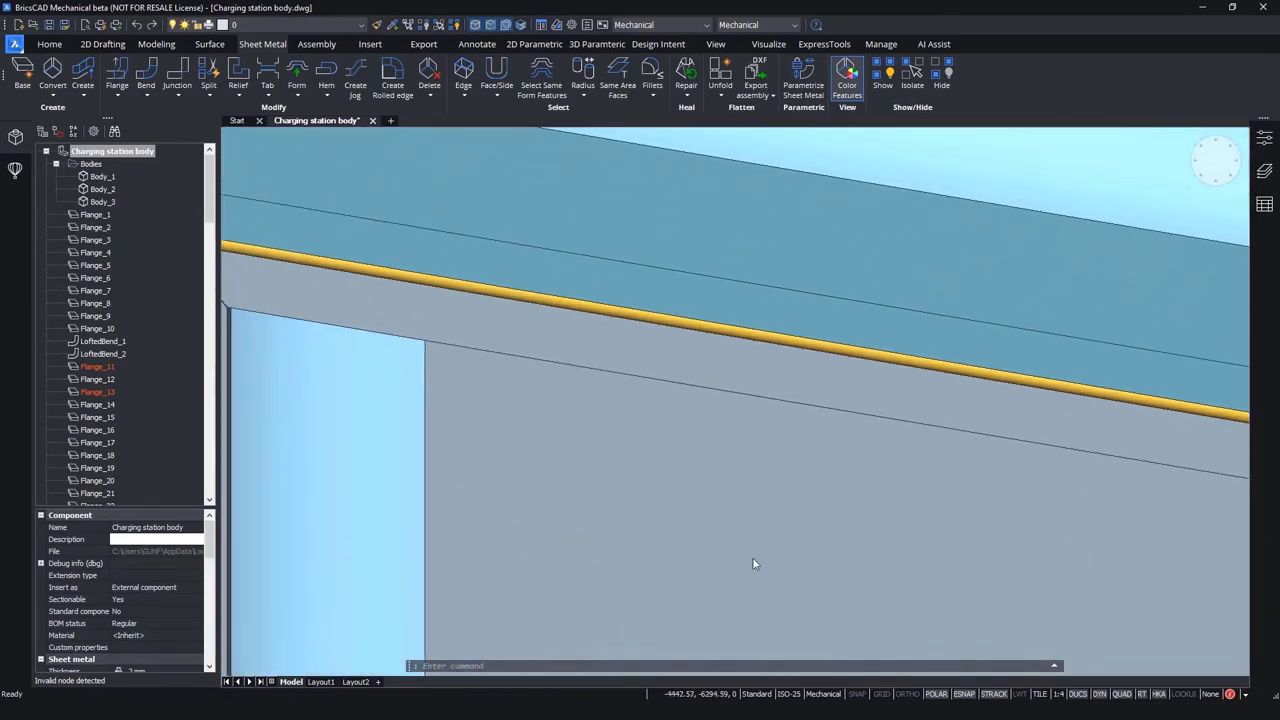
middle_click_drag(753, 558, 757, 559, "shift")
scroll(760, 555, "up", 5)
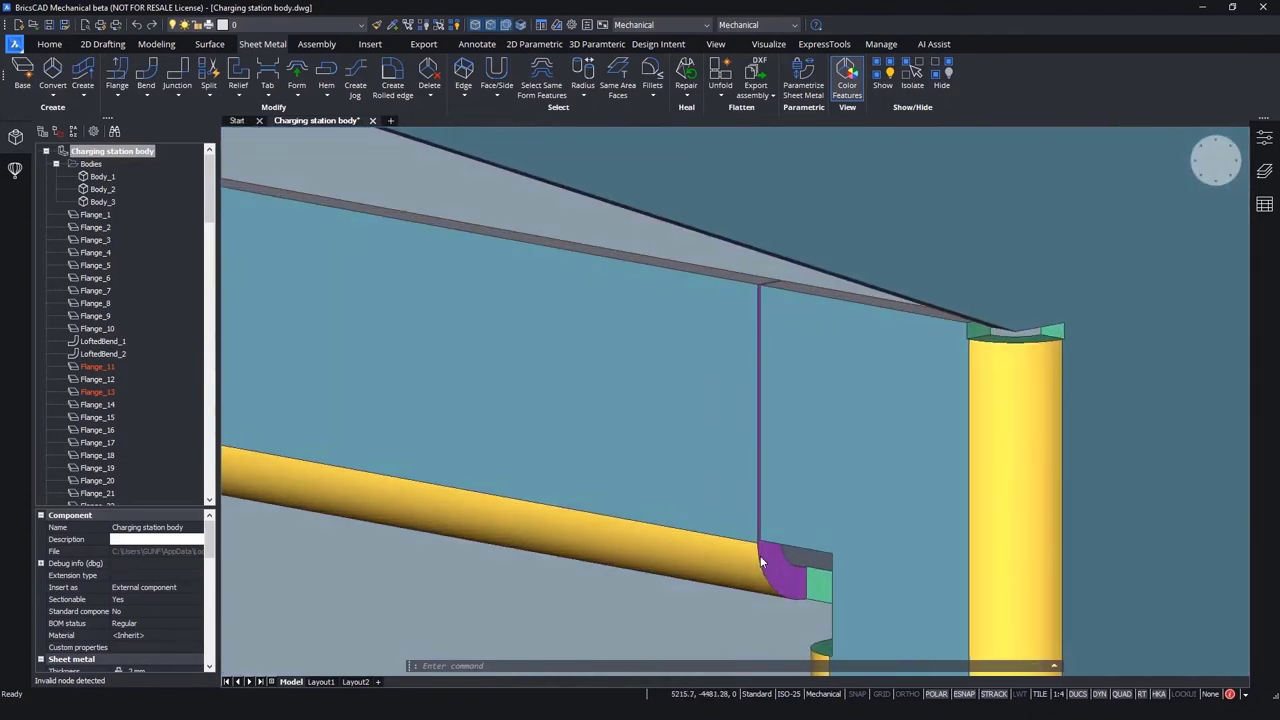
scroll(760, 555, "up", 1)
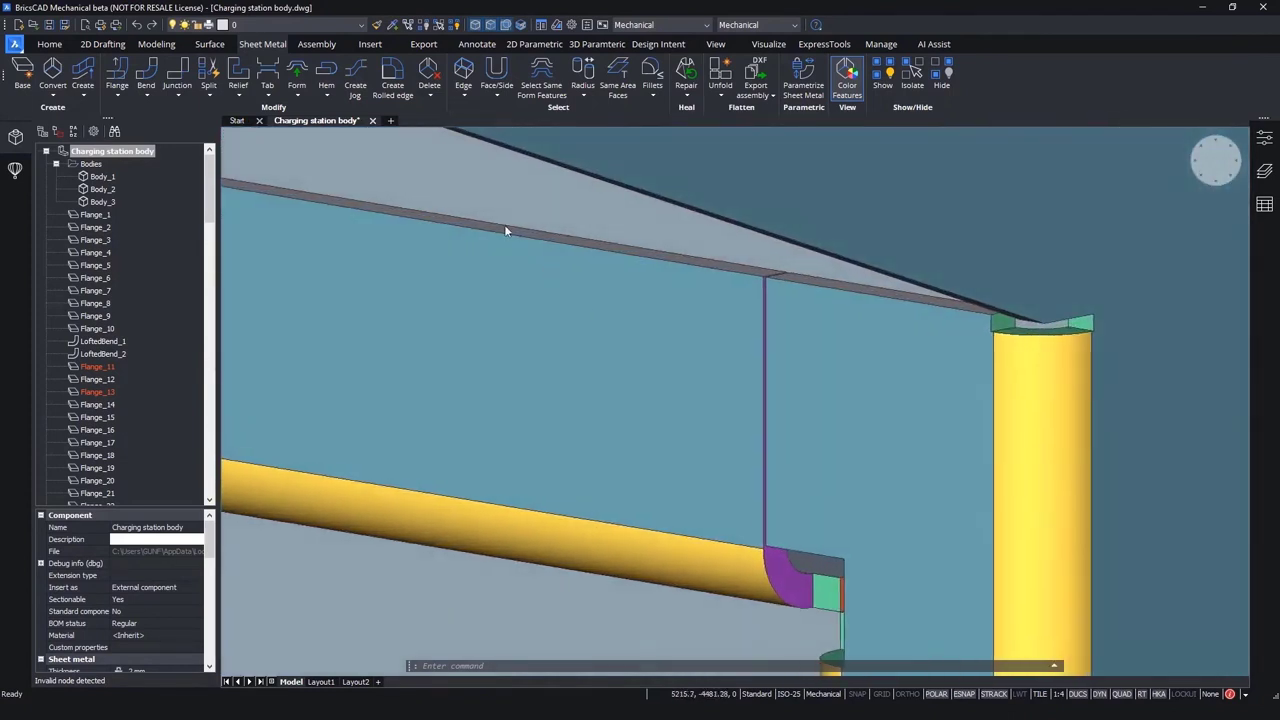
left_click(356, 74)
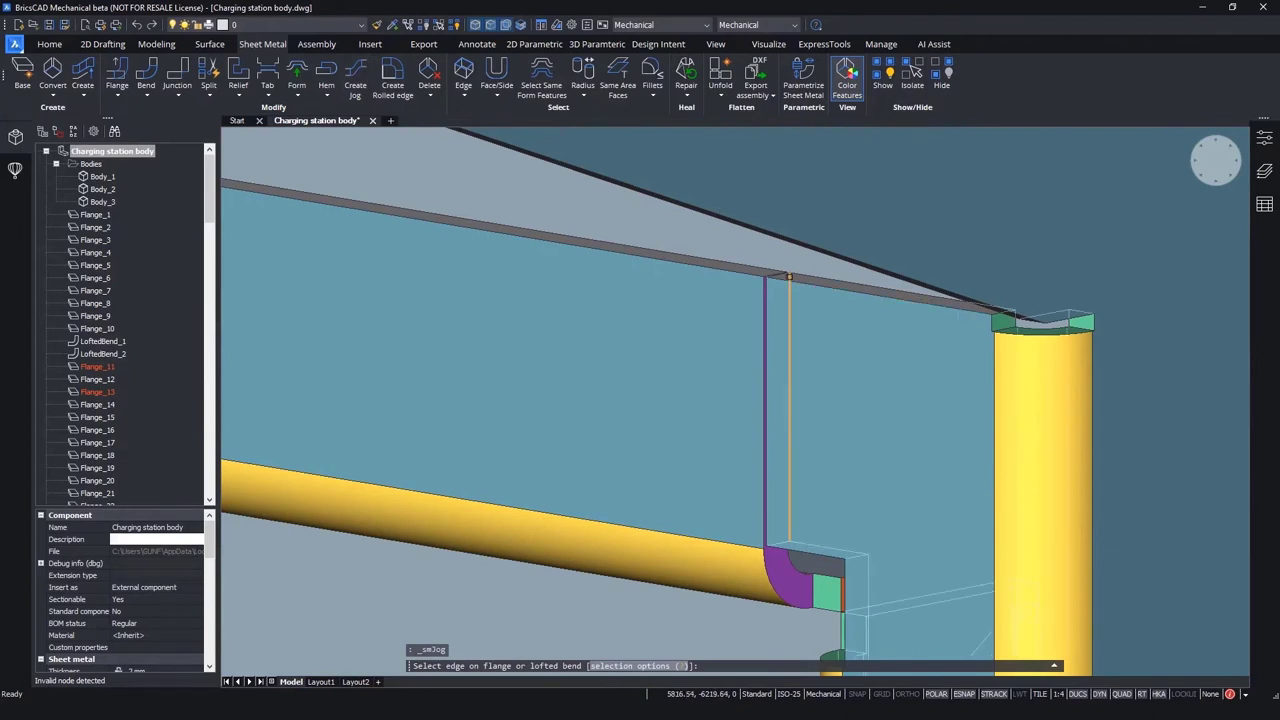
left_click(789, 276)
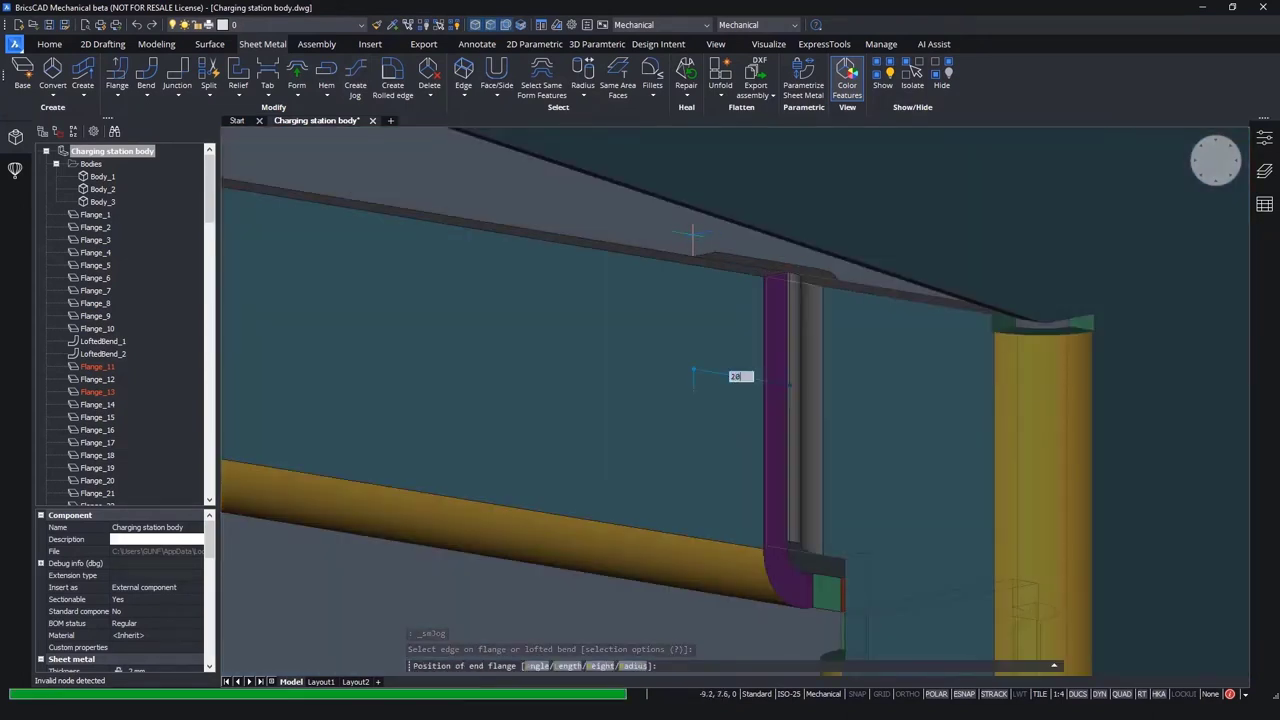
type("20")
key("Return")
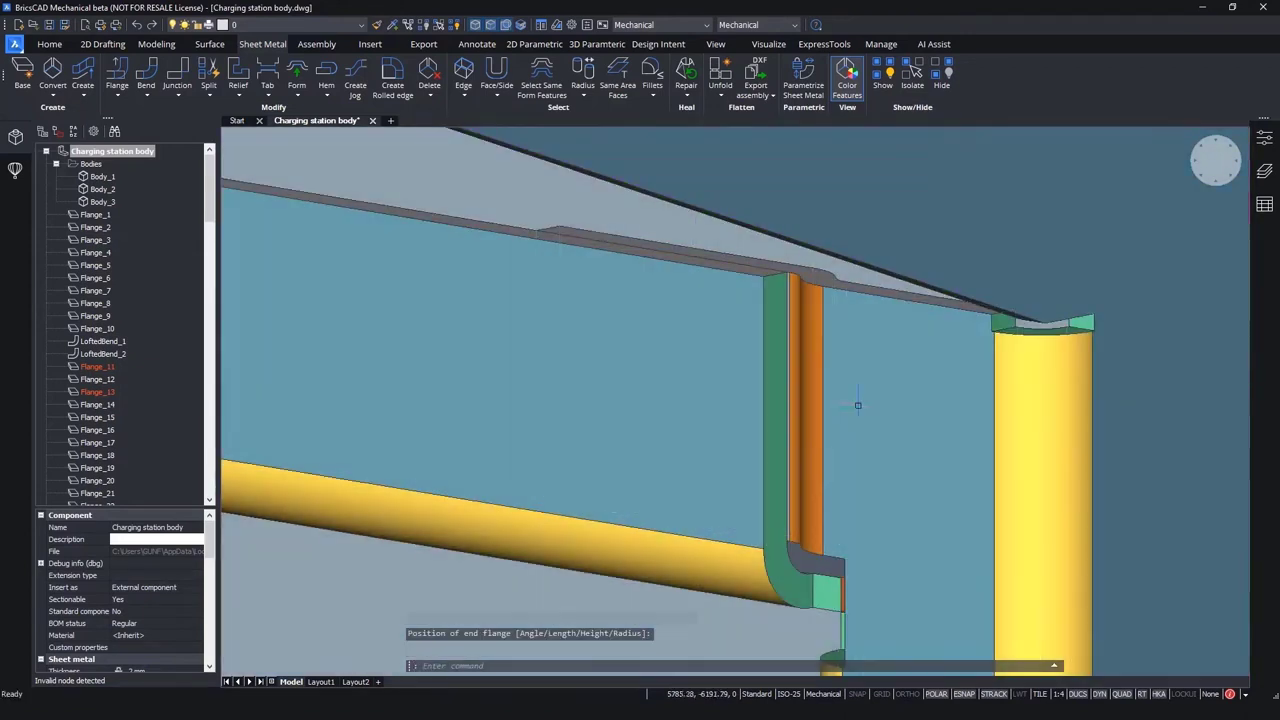
left_click(912, 411)
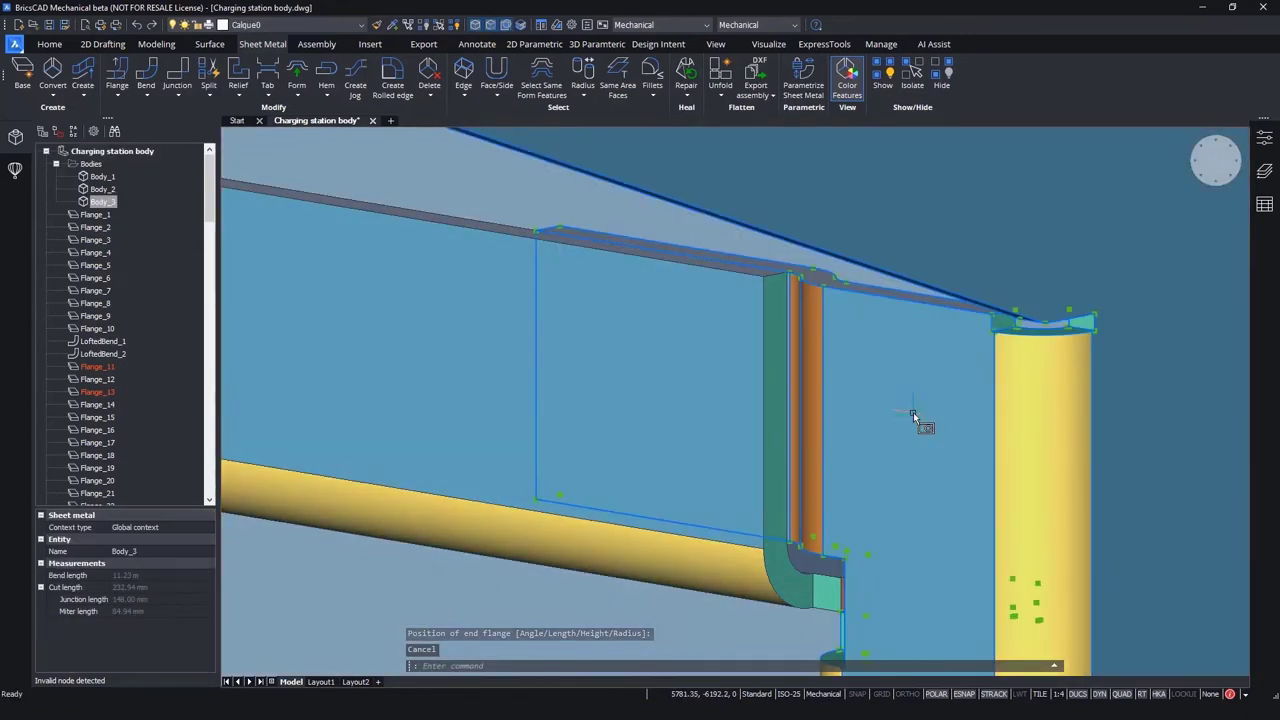
key("Escape")
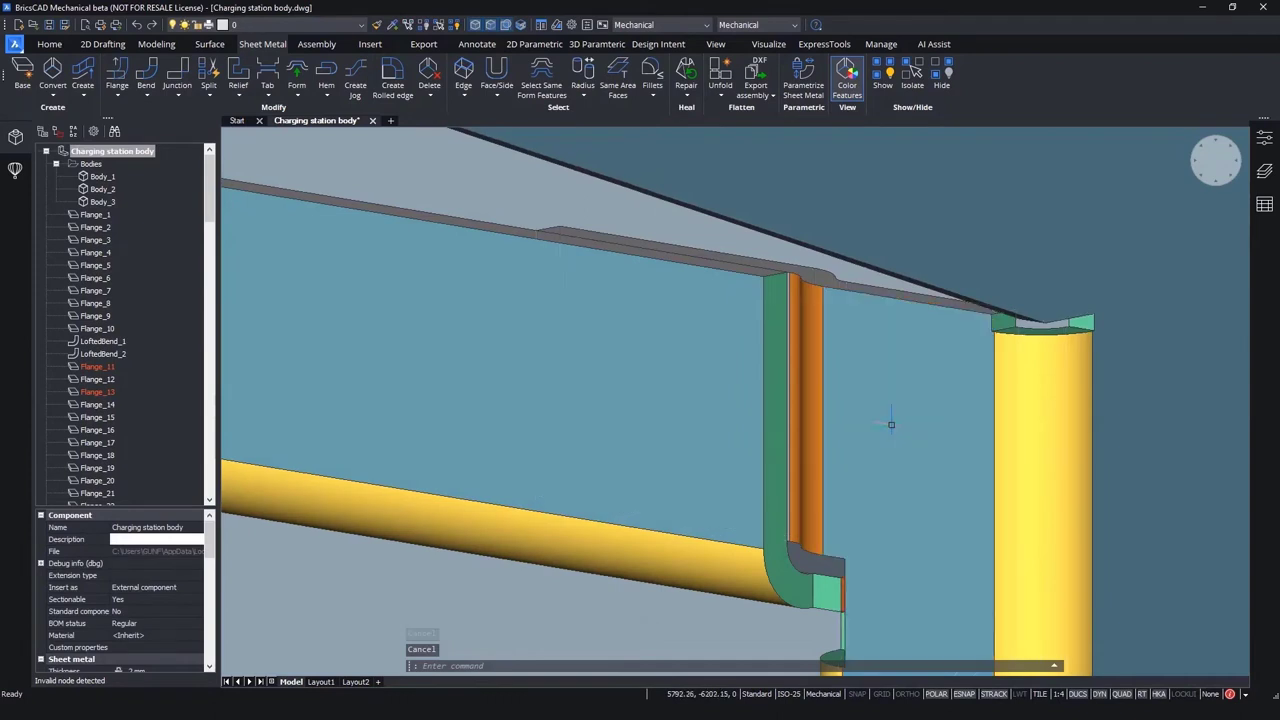
Preview unfolding the body from the upper outer frame flange, without placing the flat pattern.
scroll(838, 471, "down", 2)
scroll(838, 470, "down", 8)
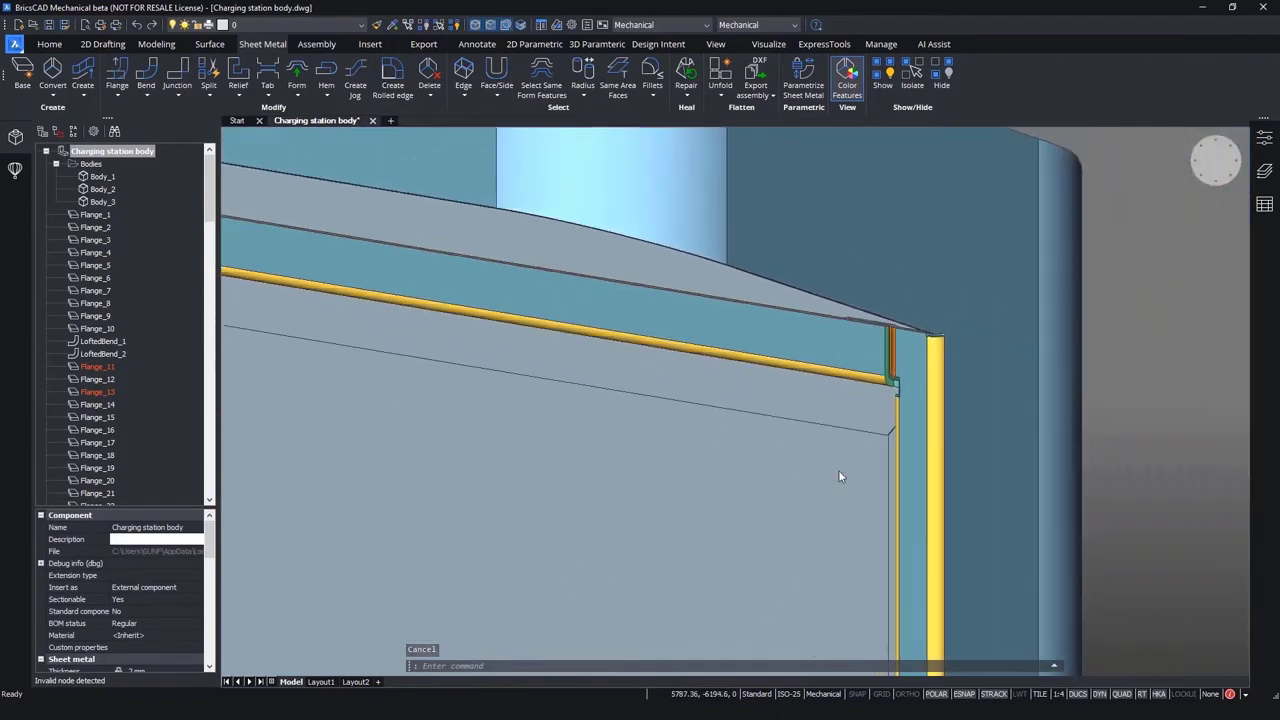
scroll(838, 470, "down", 1)
middle_click_drag(838, 470, 722, 70, "shift")
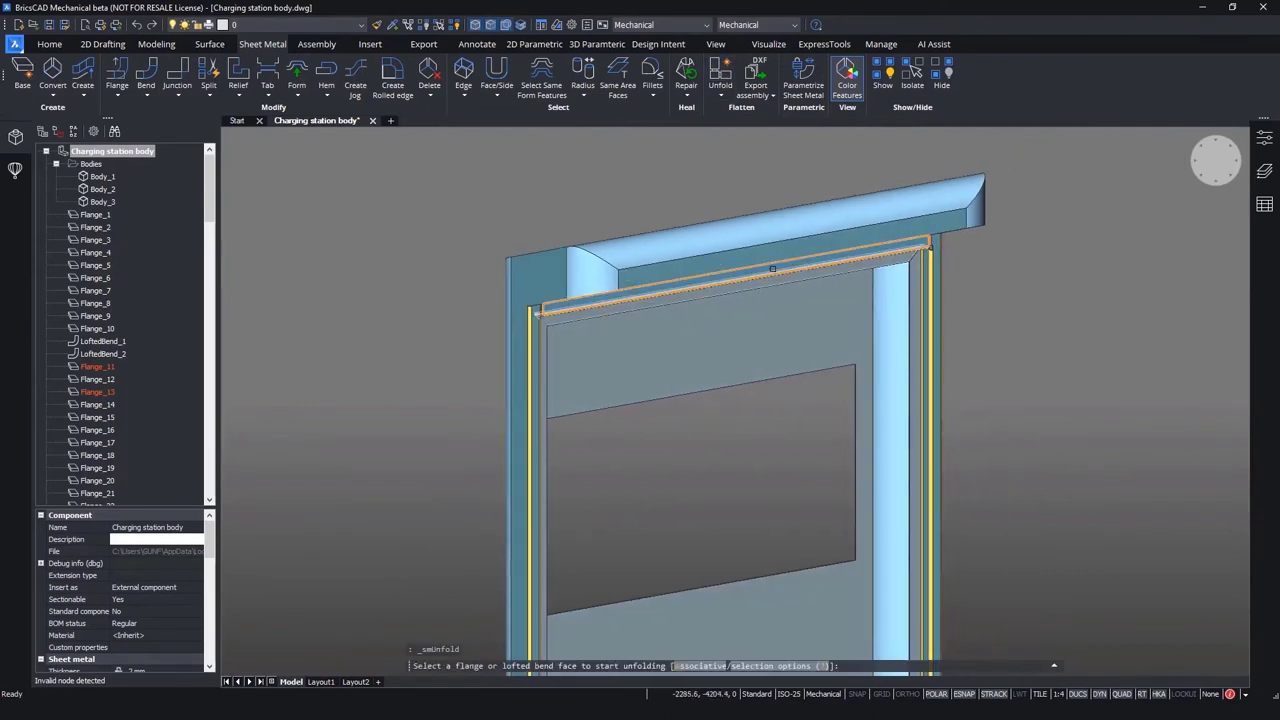
left_click(772, 268)
scroll(927, 488, "down", 4)
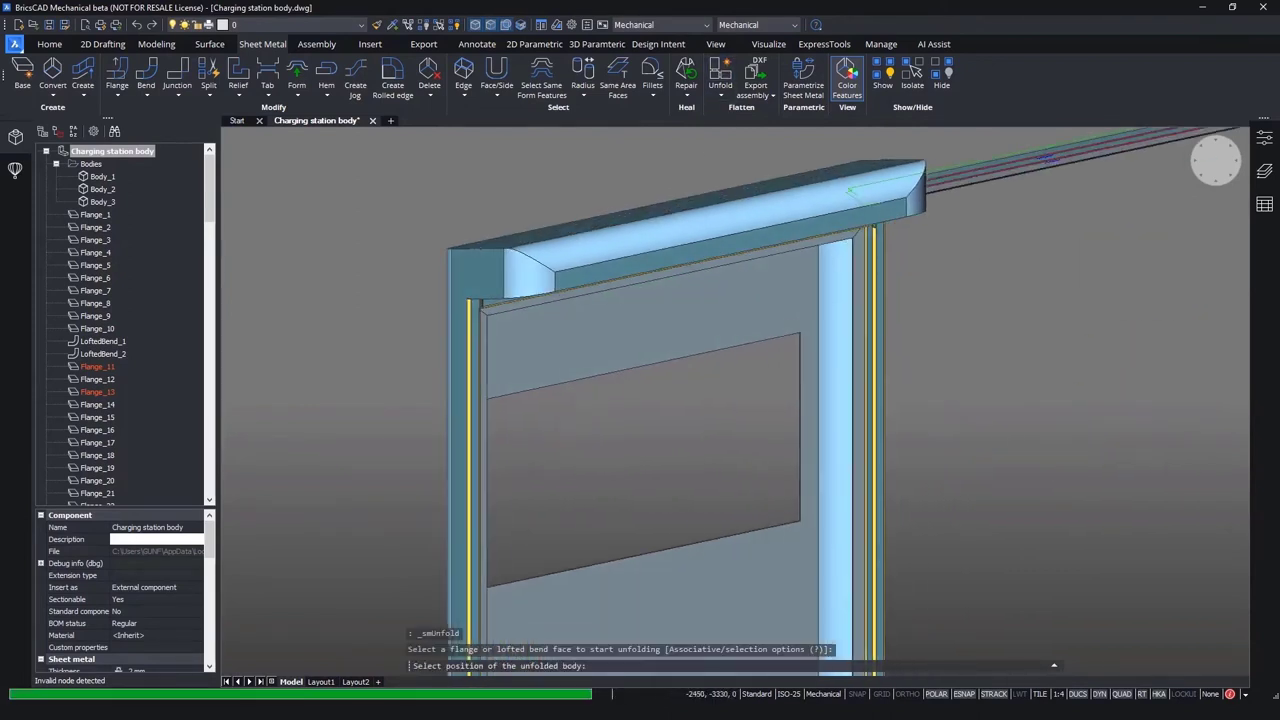
scroll(926, 493, "down", 3)
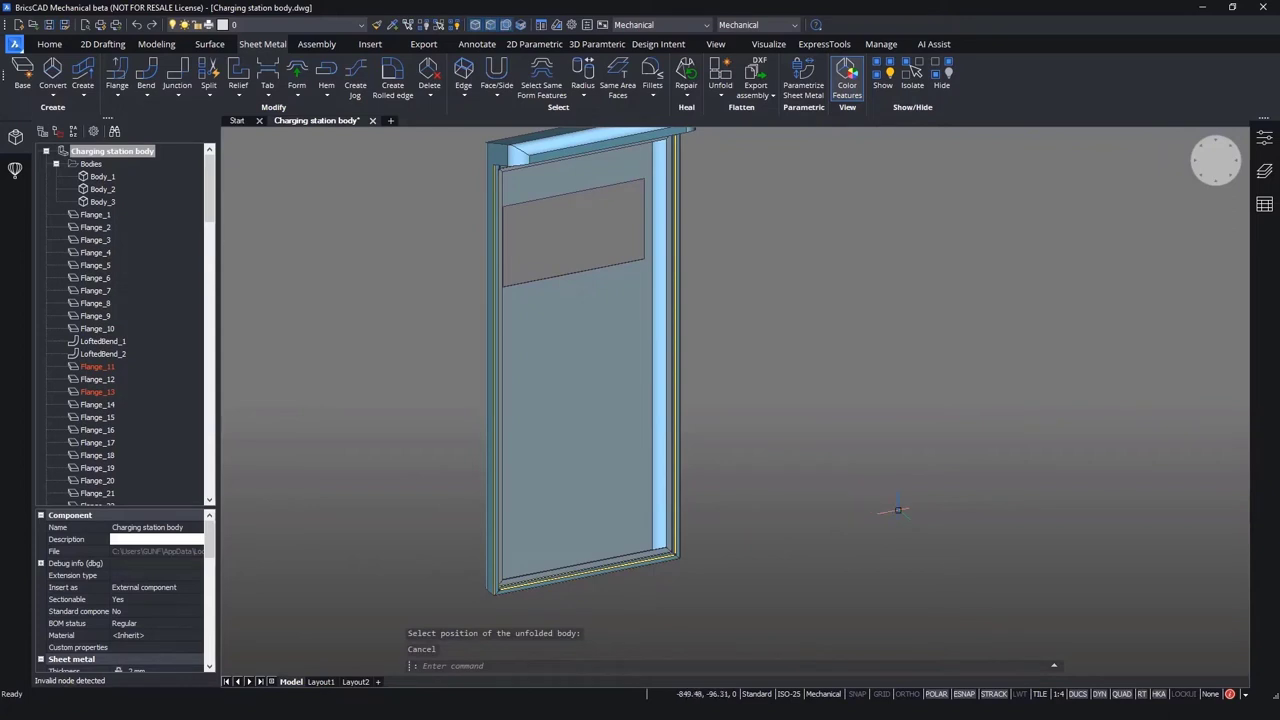
key("Escape")
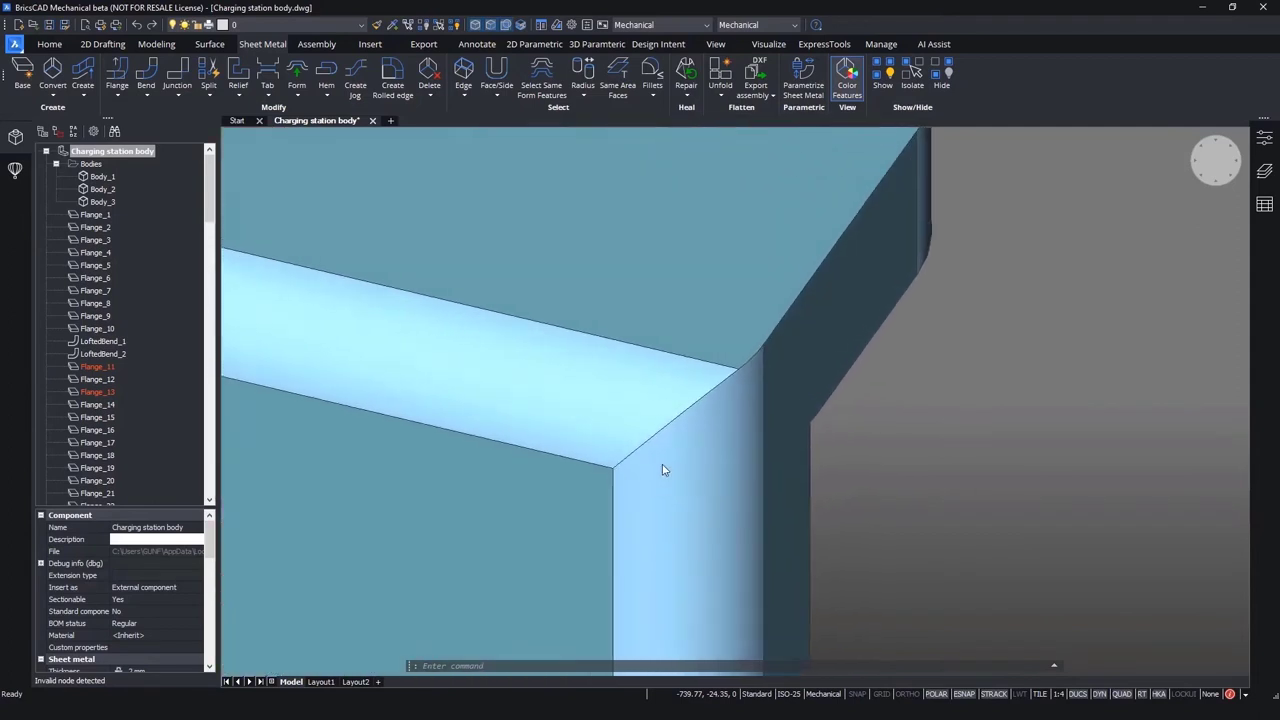
Window-select the edges at one upper corner of the hood and convert them to junctions.
mouse_move(653, 438)
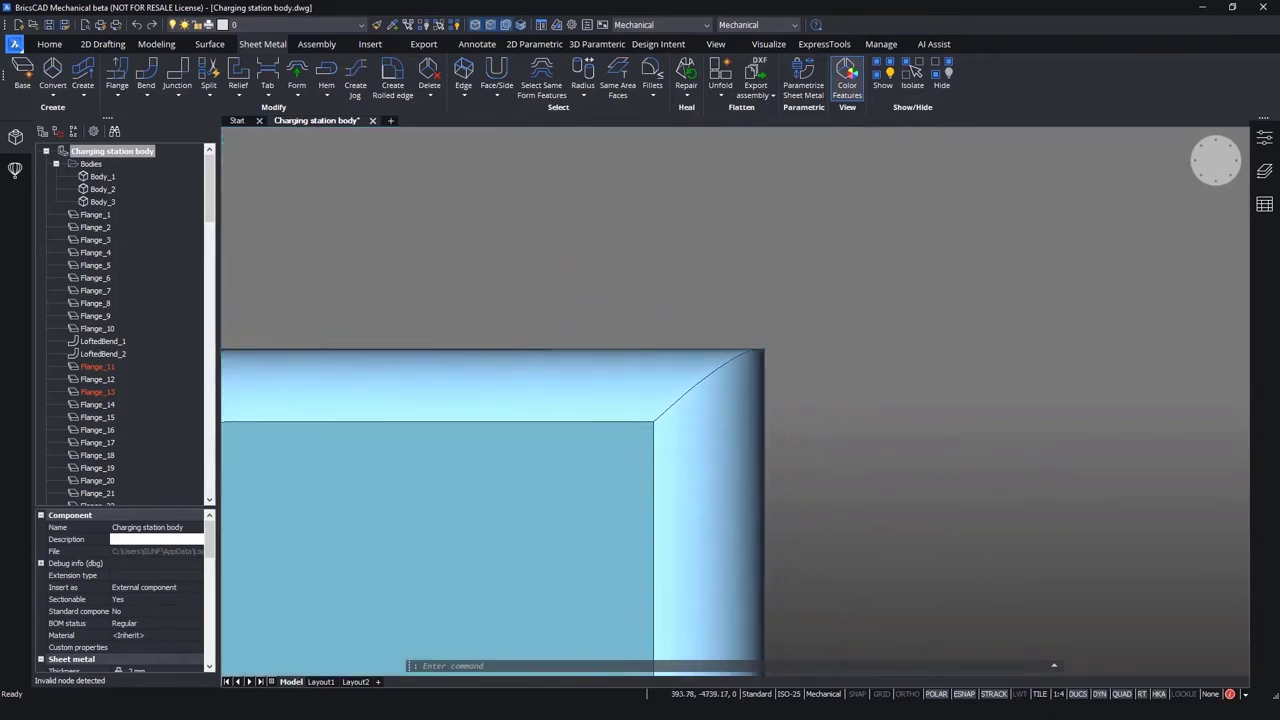
left_click(585, 278)
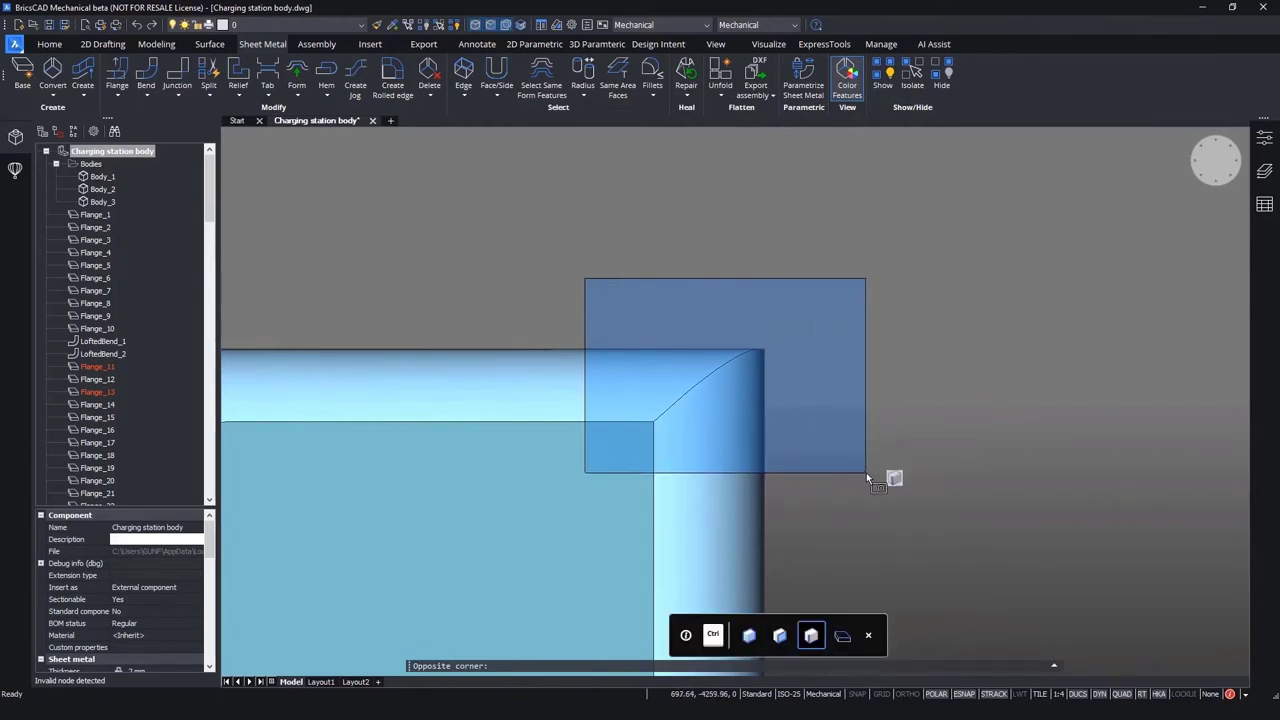
left_click(866, 472)
middle_click_drag(962, 474, 964, 475, "shift")
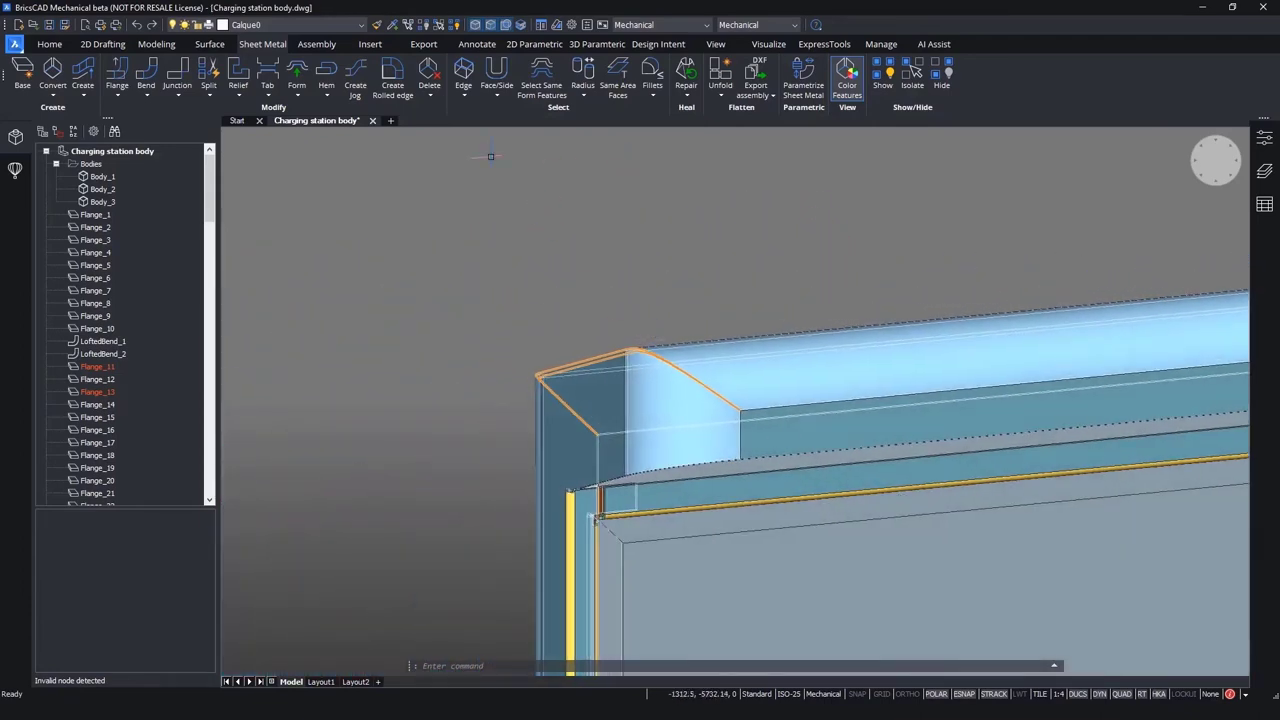
left_click(177, 76)
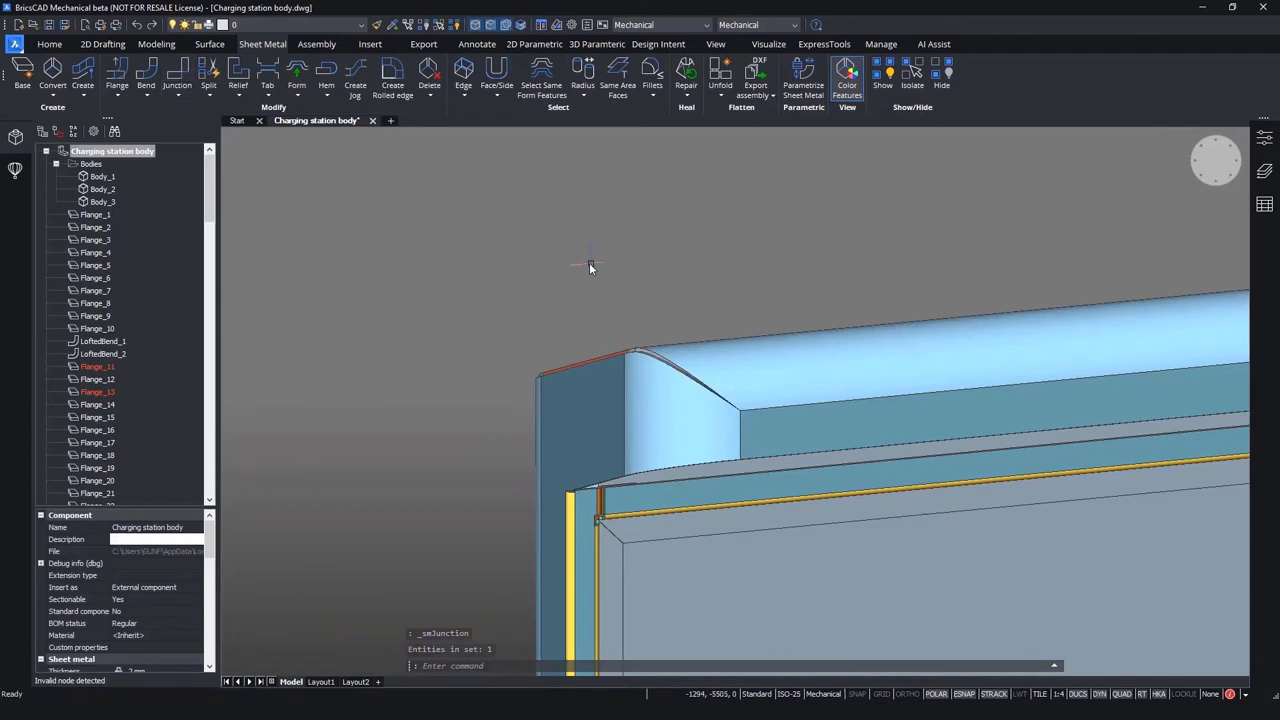
Window-select the edges at the hood's opposite upper corner and convert them to junctions as well.
scroll(589, 265, "up", 6)
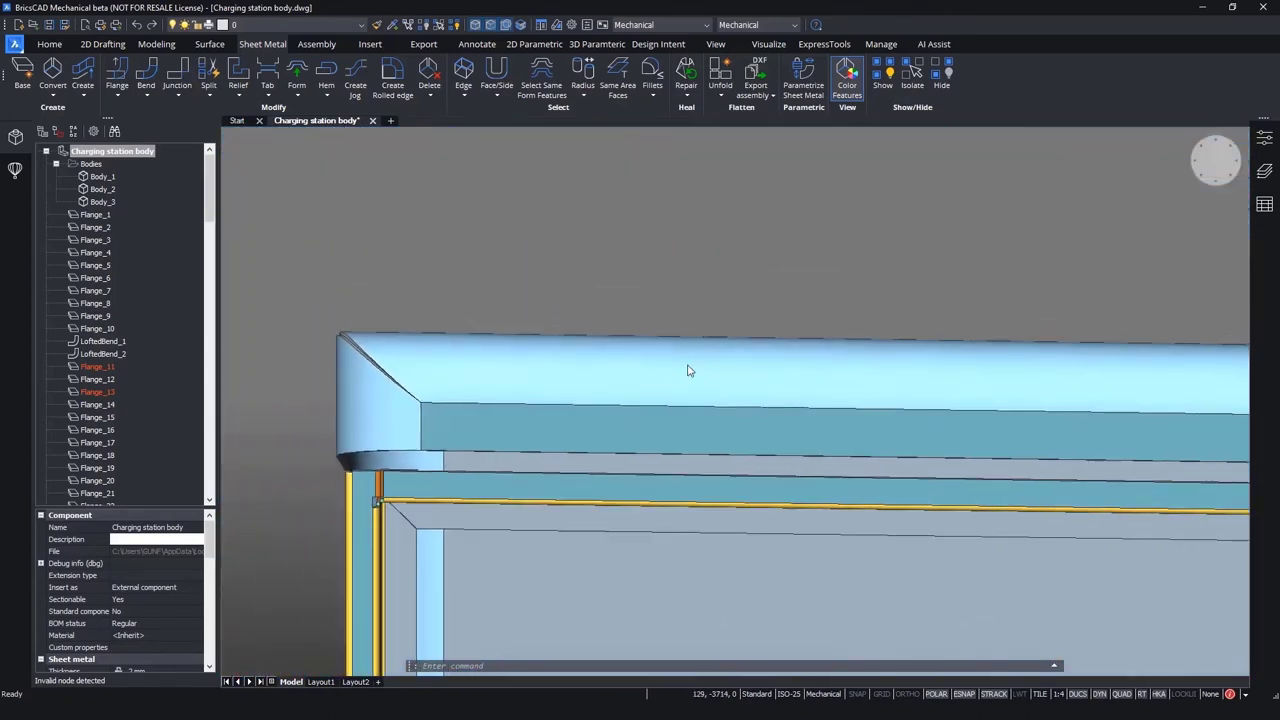
scroll(832, 391, "down", 3)
scroll(863, 398, "up", 3)
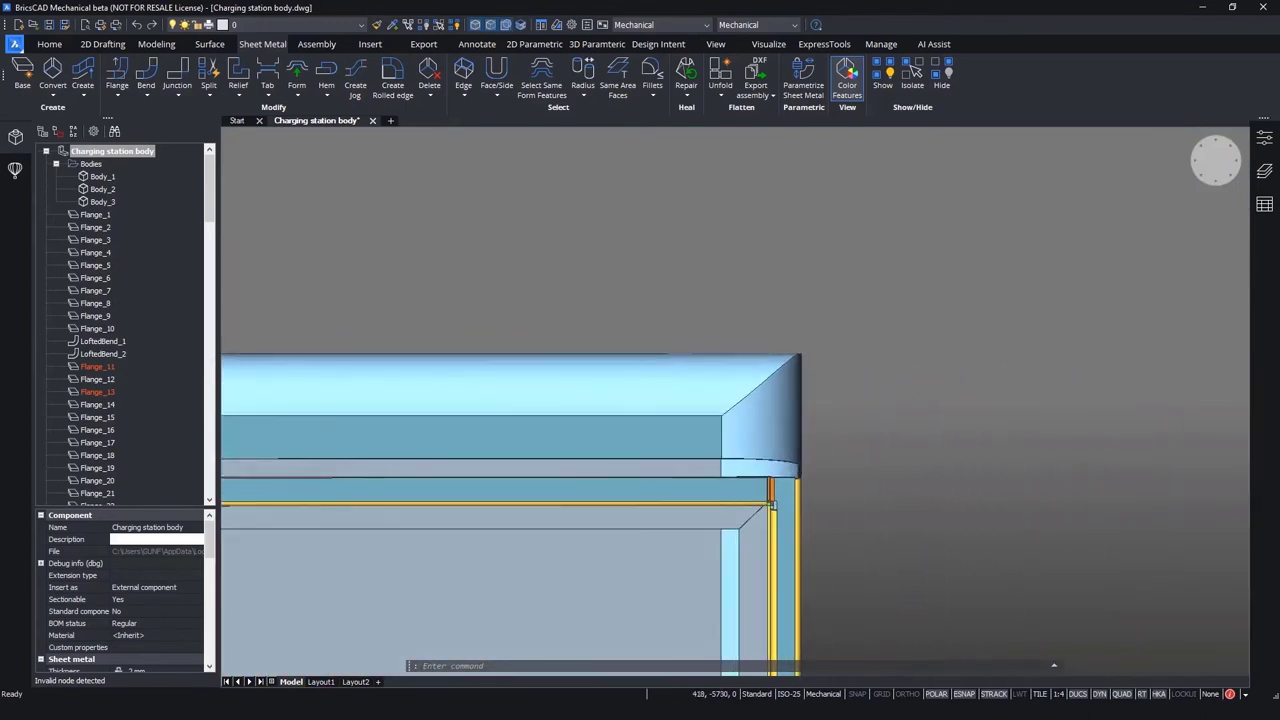
middle_click_drag(930, 350, 926, 372, "shift")
left_click(651, 280)
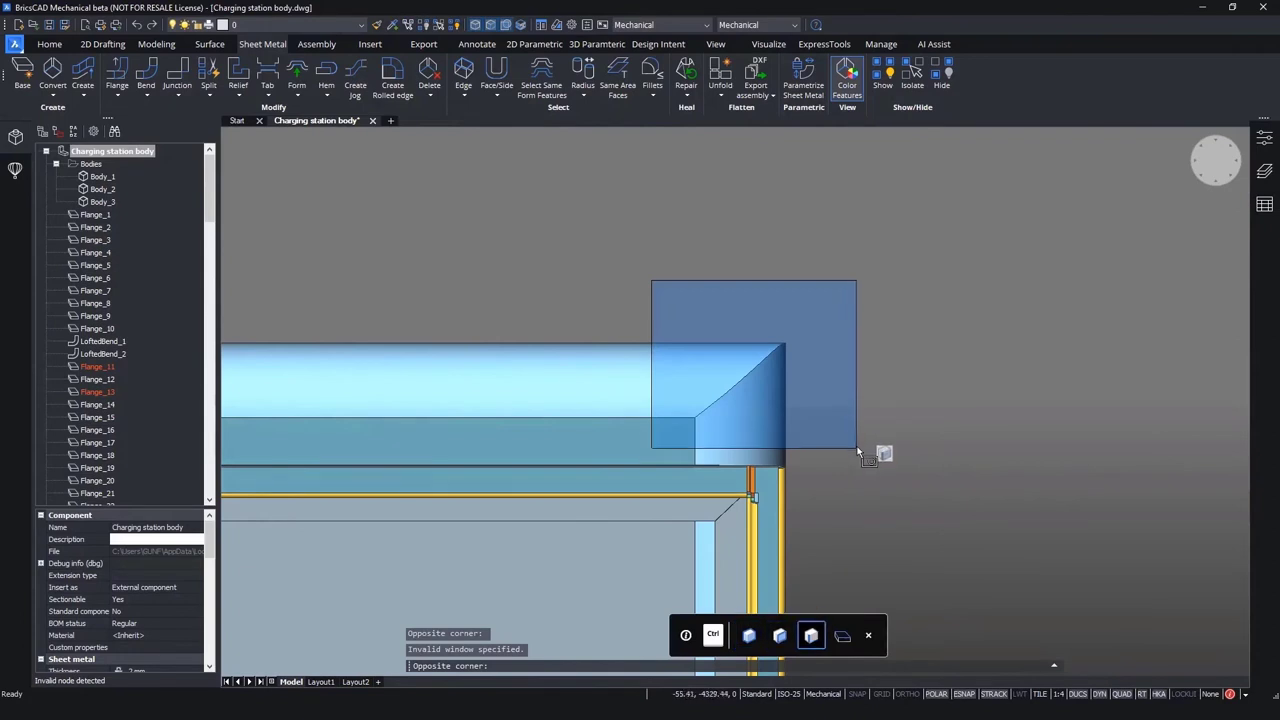
left_click(857, 446)
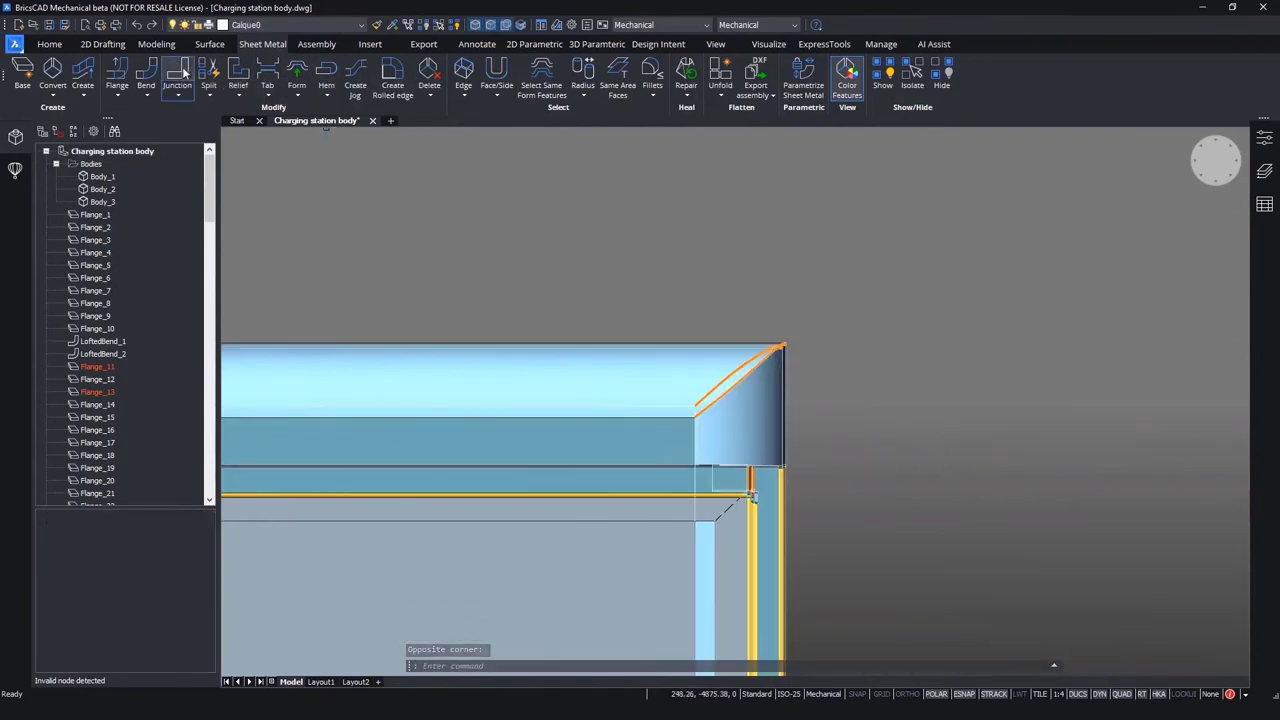
key("Escape")
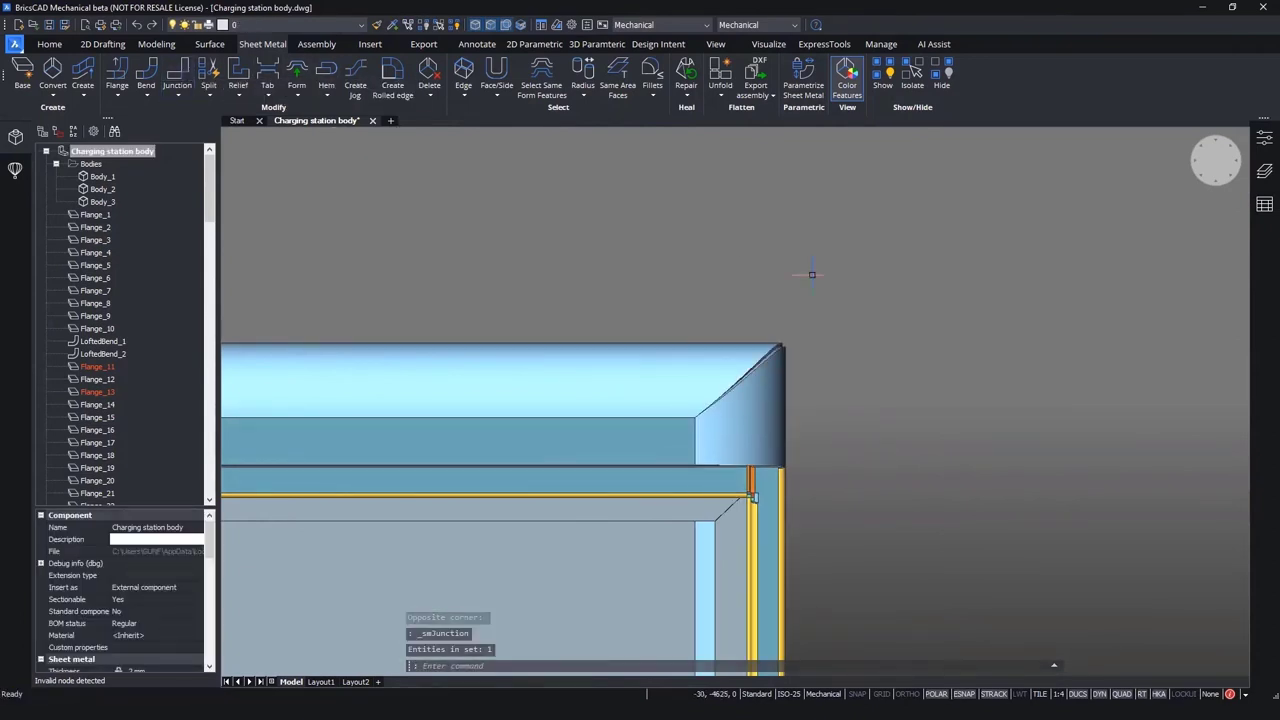
Draw a small rectangle across the hood's corner gap, snapped between the outer tip and the lower endpoint of the junction's end face.
middle_click_drag(940, 290, 954, 337, "shift")
type("REC")
key("Return")
key("Return")
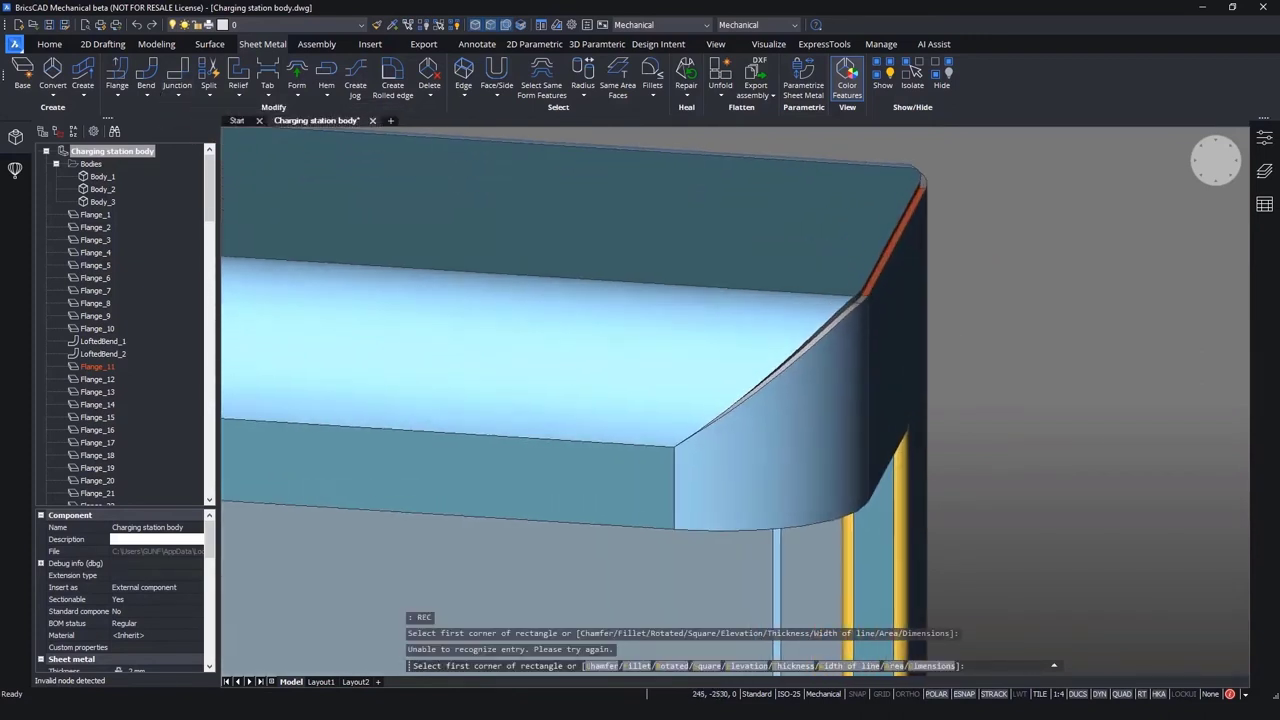
scroll(716, 309, "up", 4)
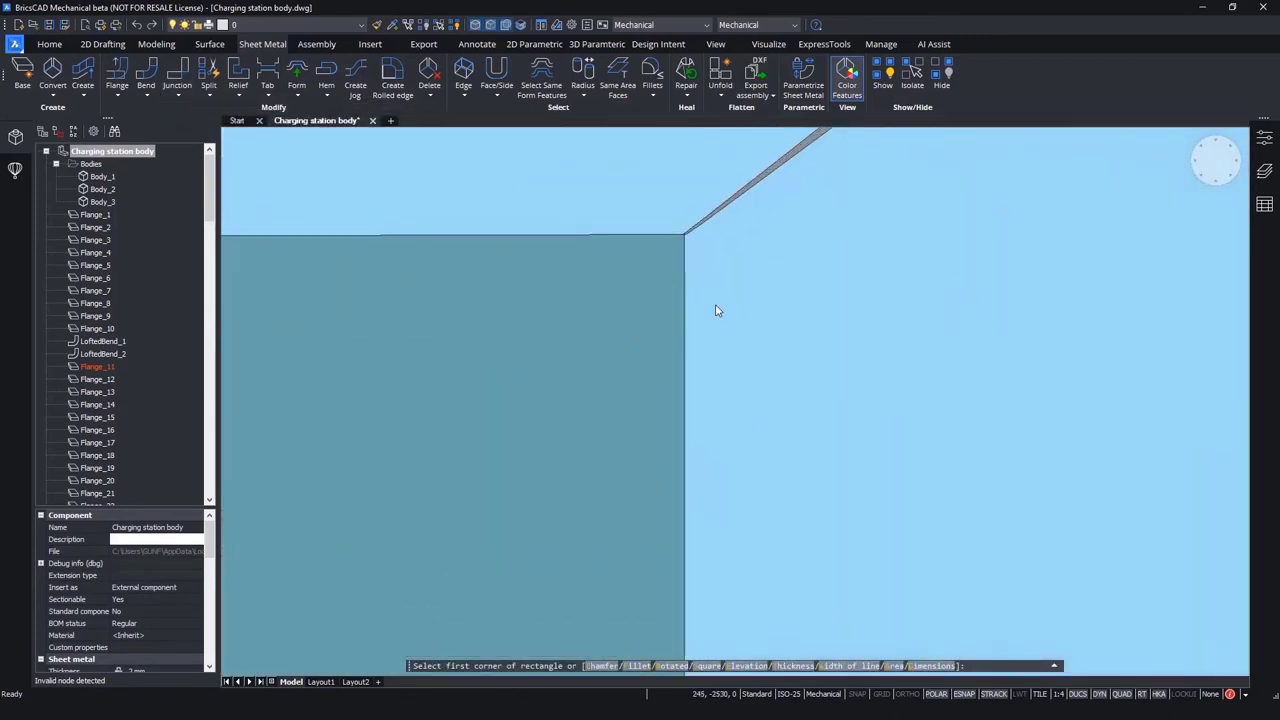
scroll(716, 311, "up", 2)
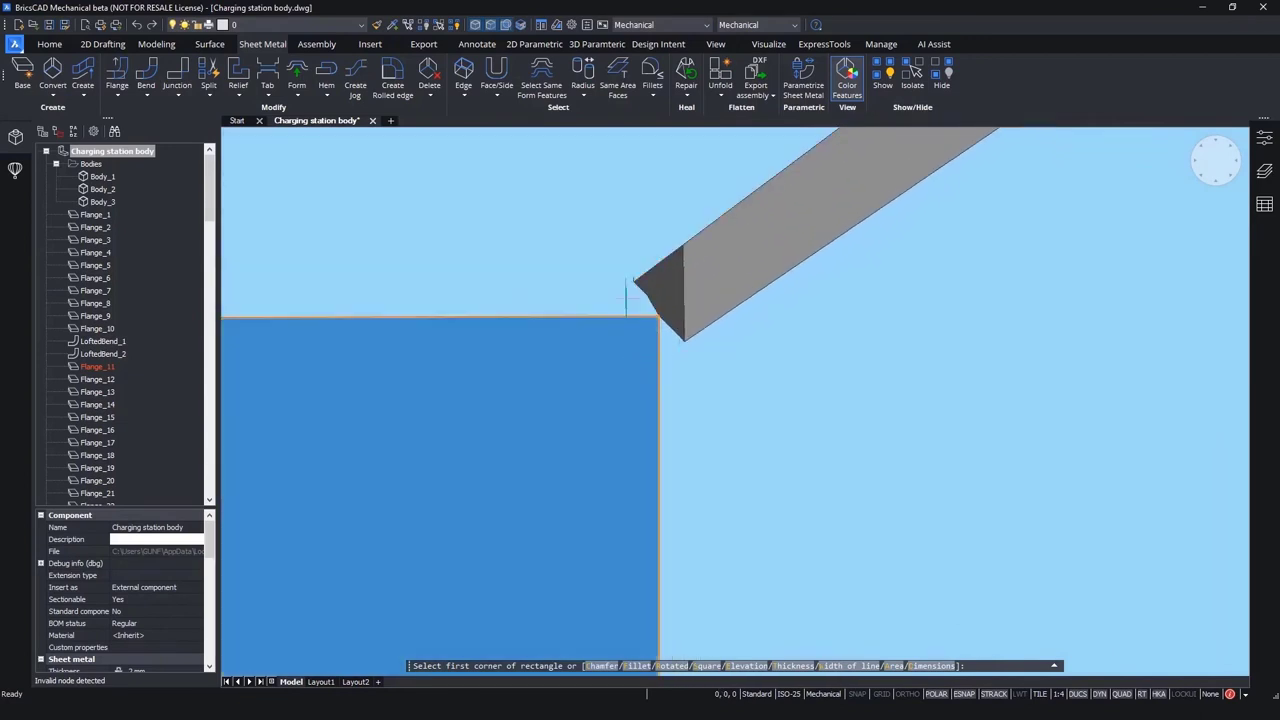
scroll(632, 281, "up", 2)
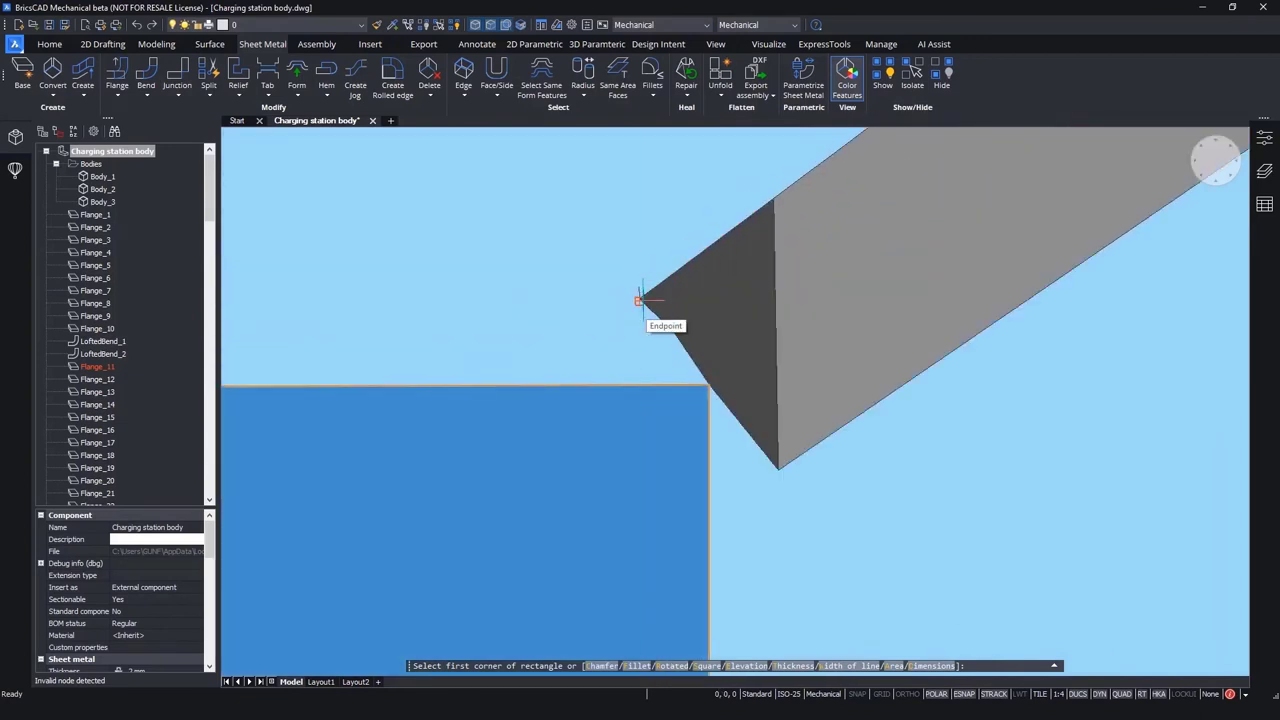
left_click(639, 300)
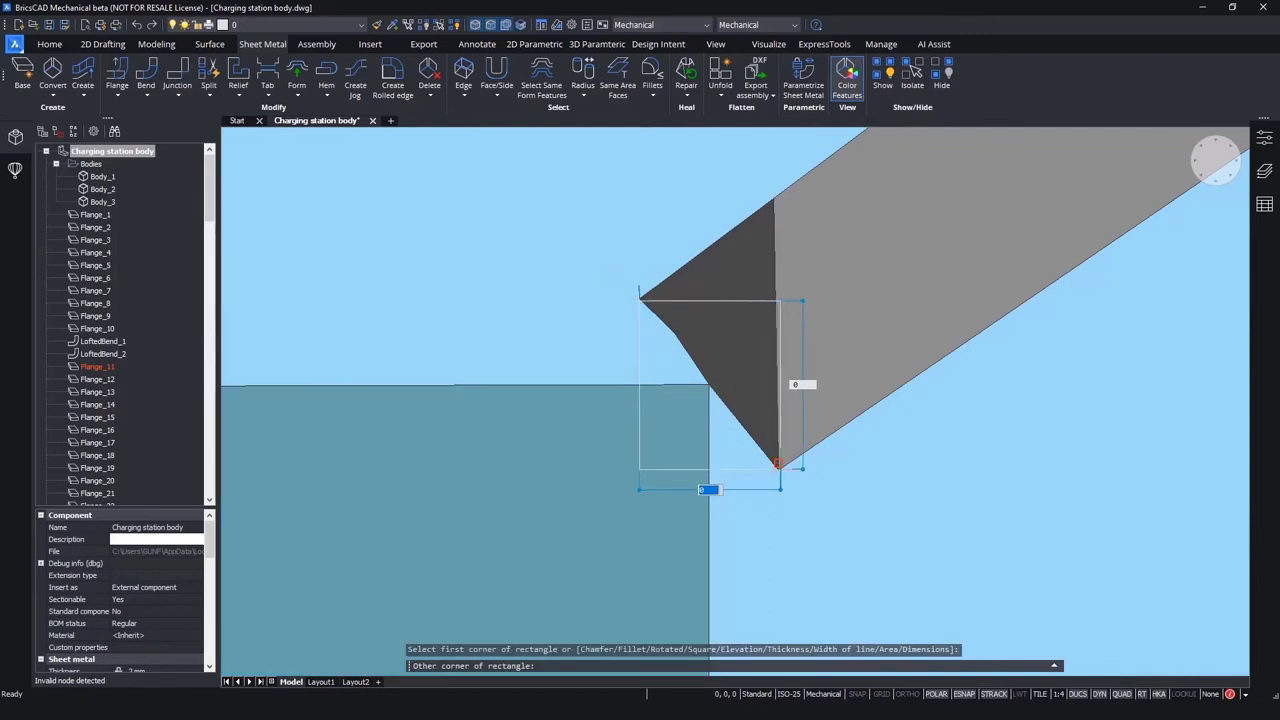
left_click(779, 470)
right_click(779, 486)
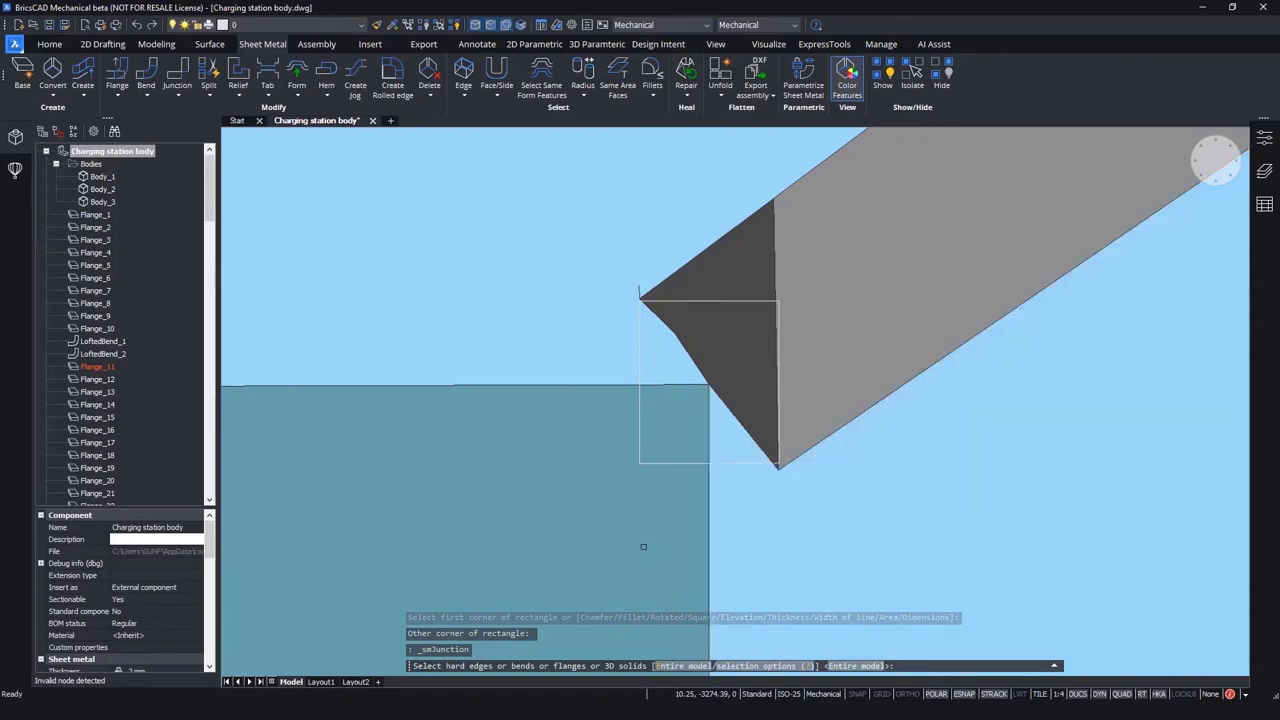
key("Escape")
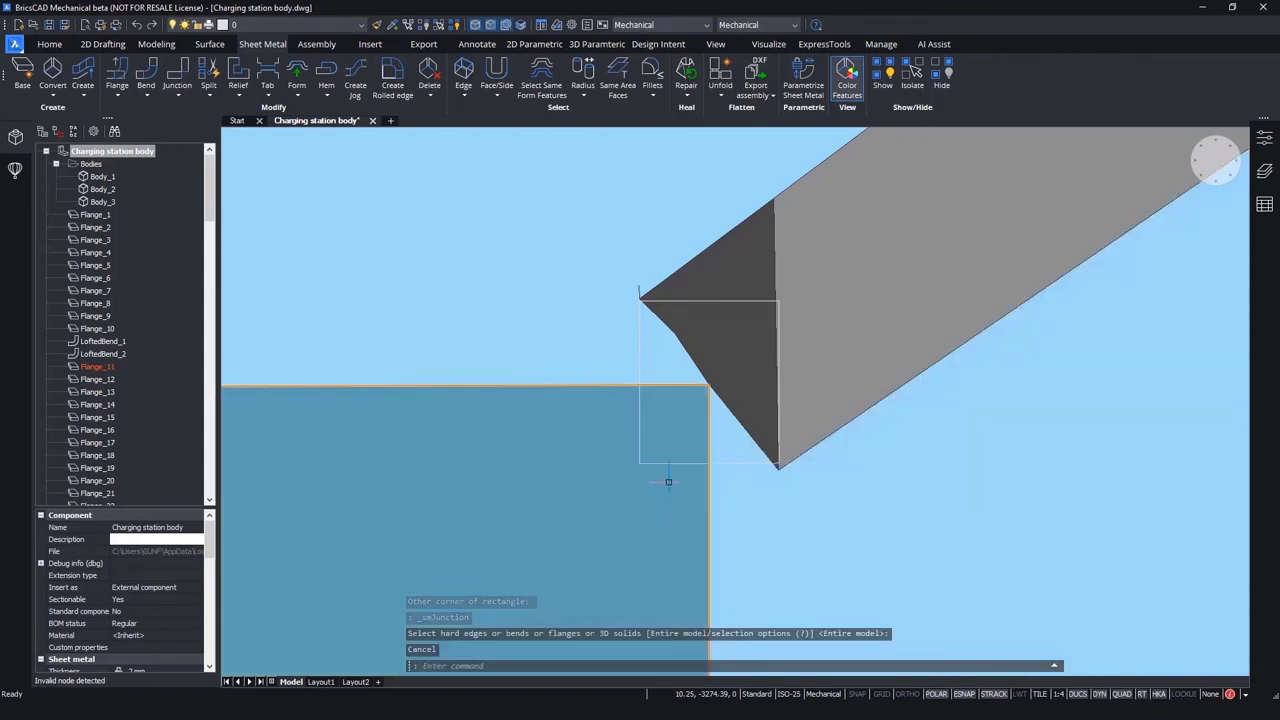
Select the small rectangle at the hood's corner gap.
left_click(687, 449)
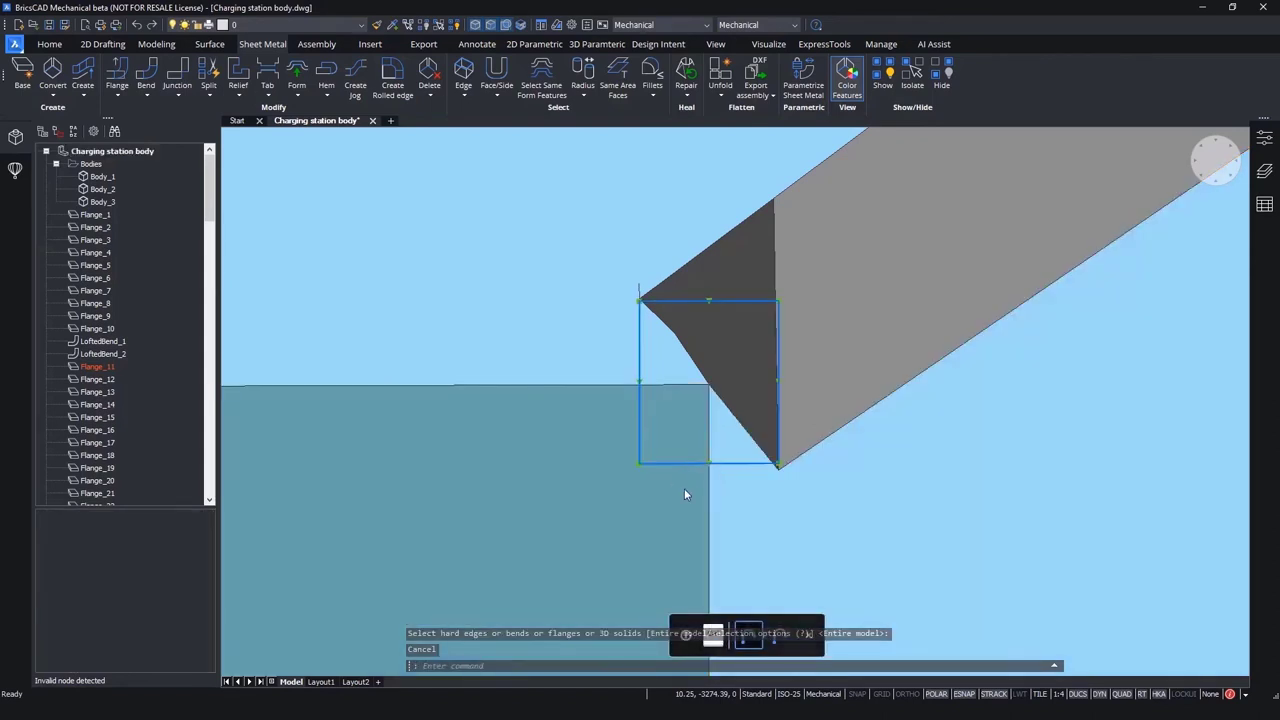
scroll(700, 480, "down", 5)
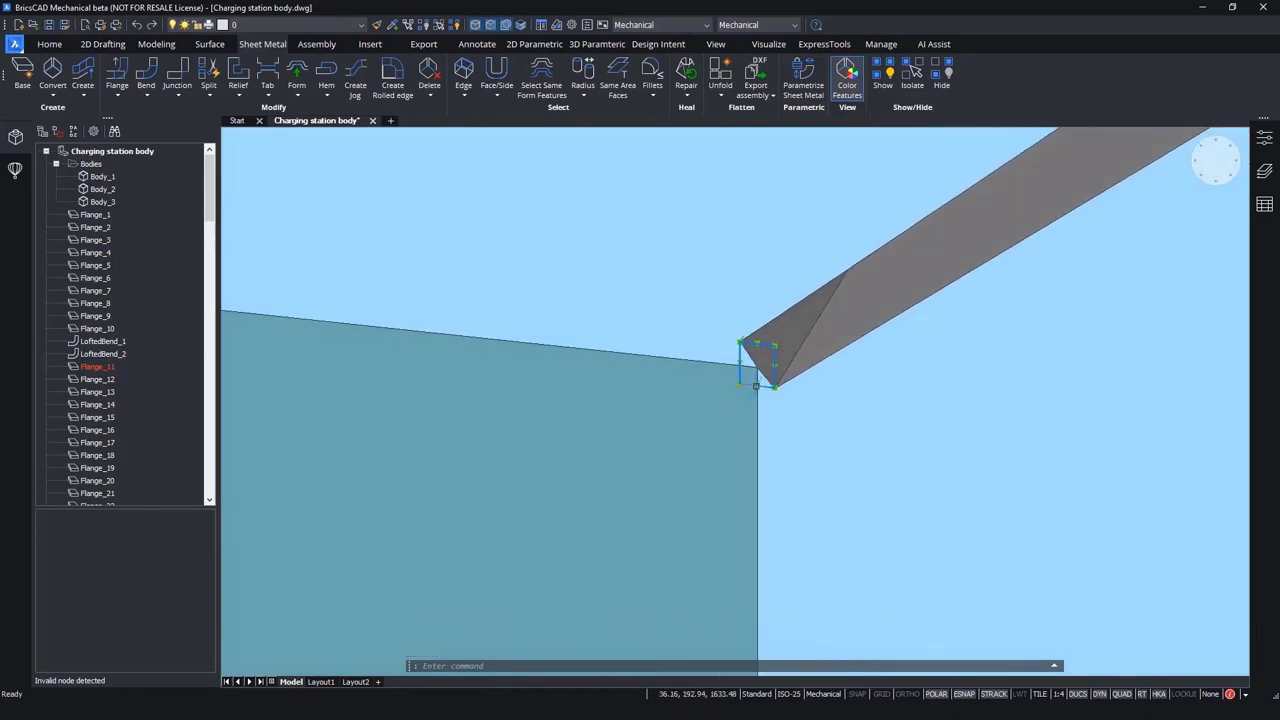
left_click(757, 342)
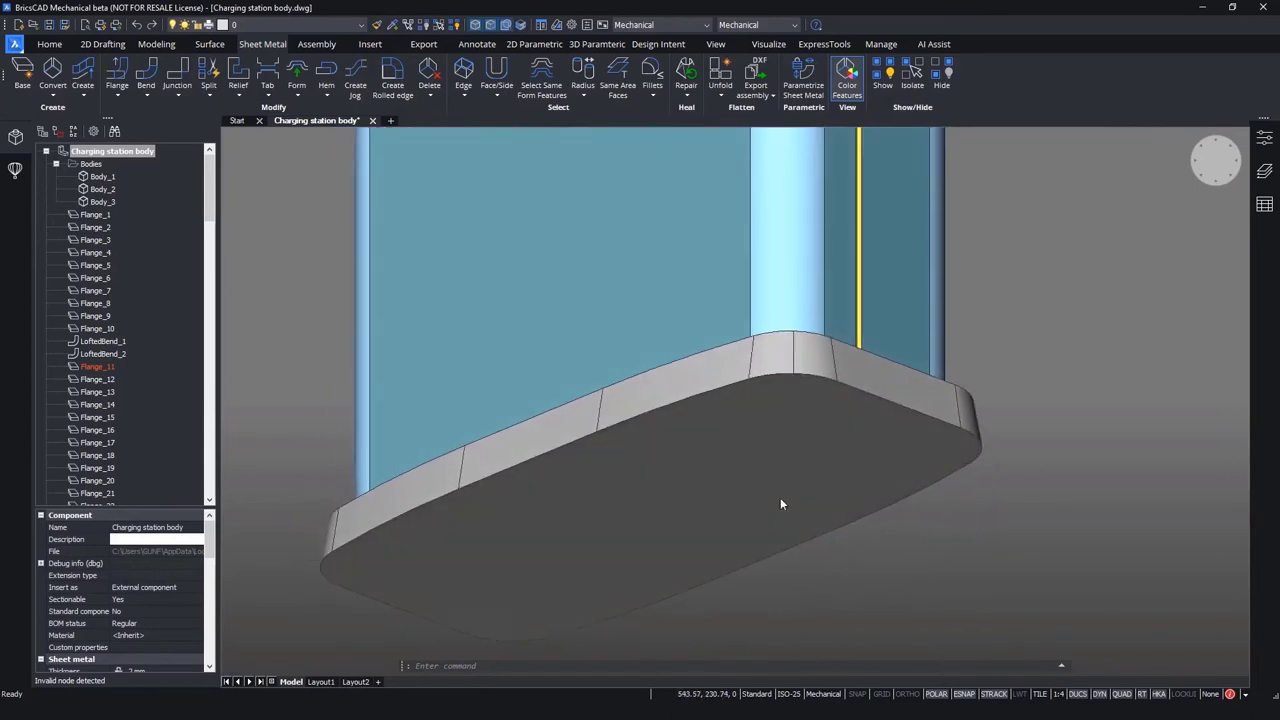
Run Quick create unfoldable part on the base solid, removing its bottom face, with a shell offset of 2 and Interactive optimization.
left_click(785, 445)
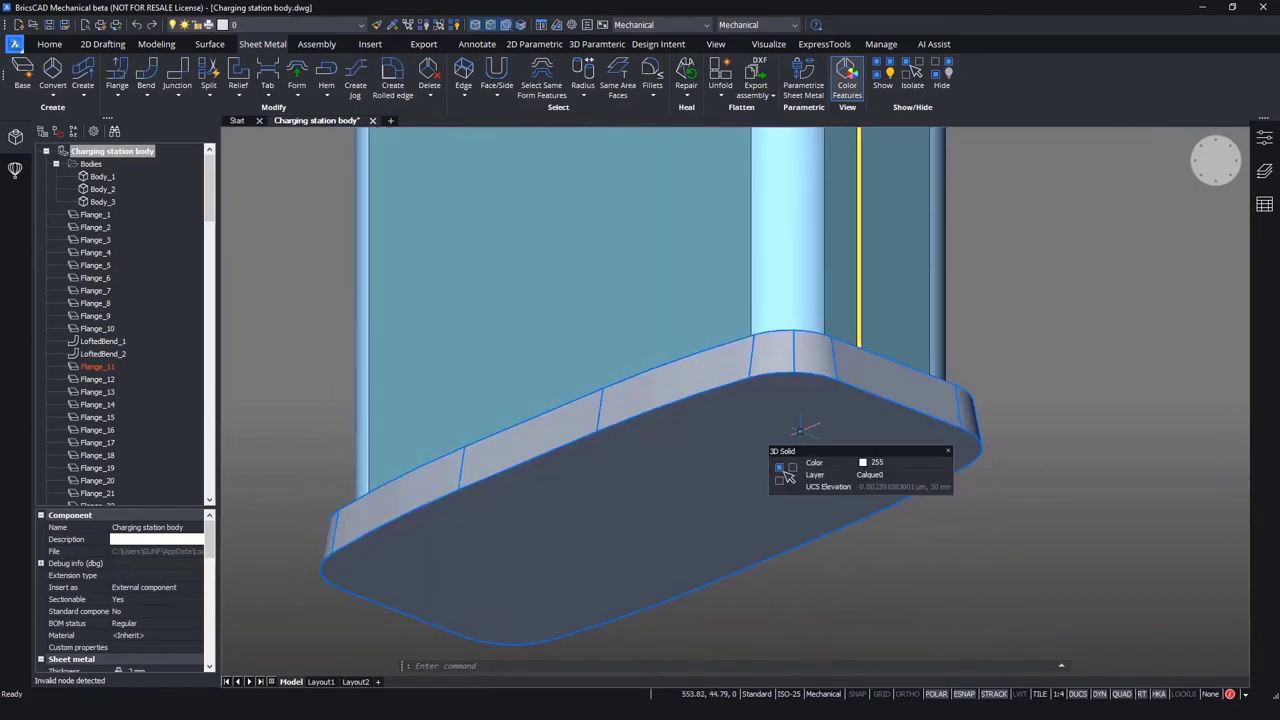
key("Escape")
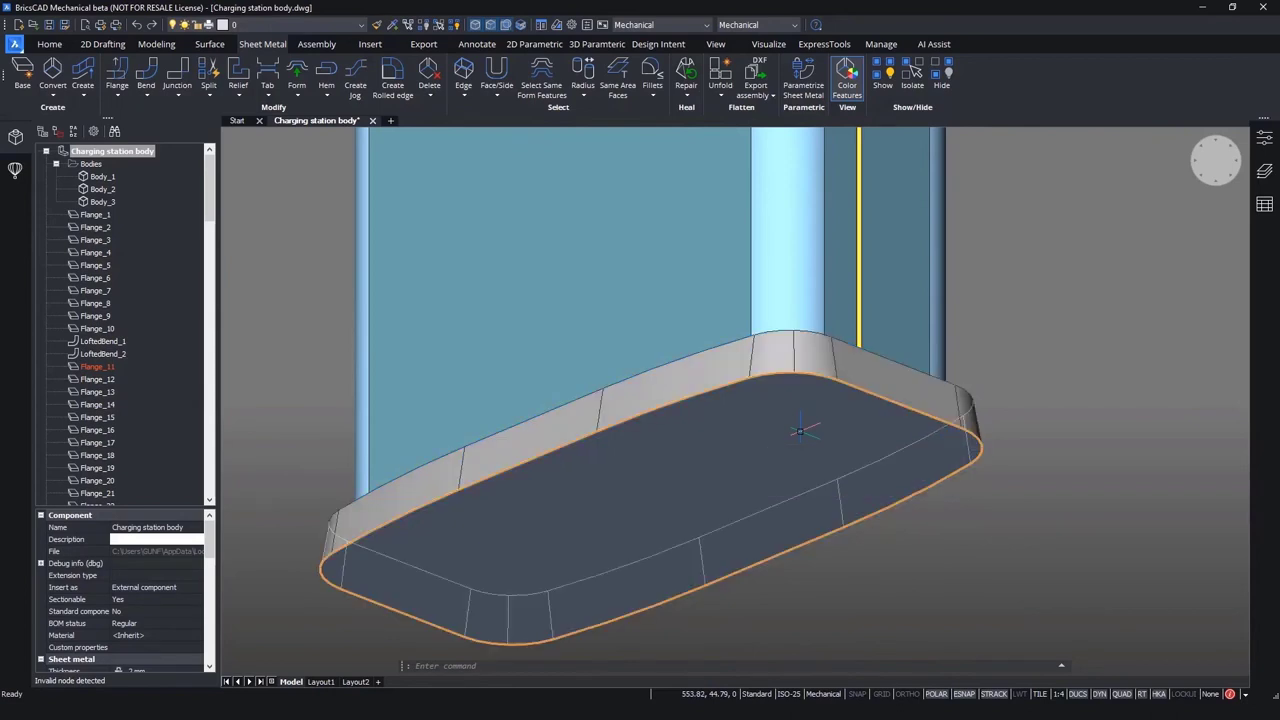
left_click(53, 90)
left_click(80, 140)
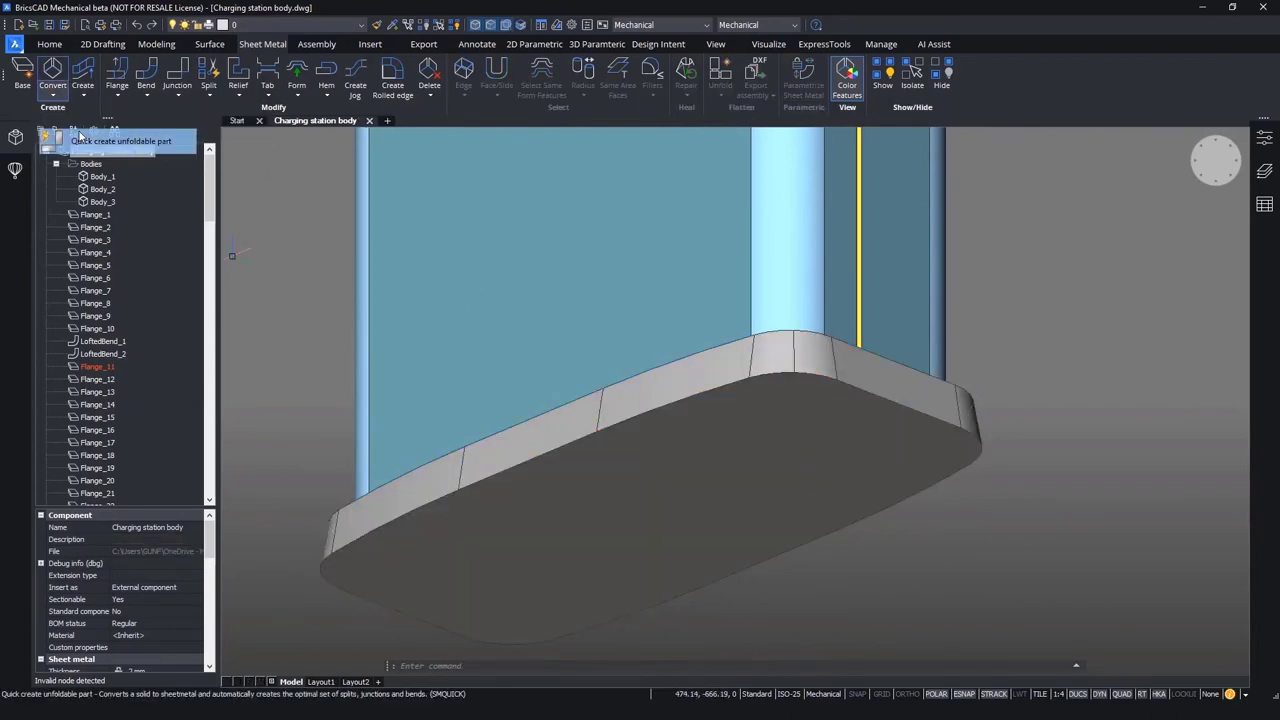
left_click(755, 449)
key("Return")
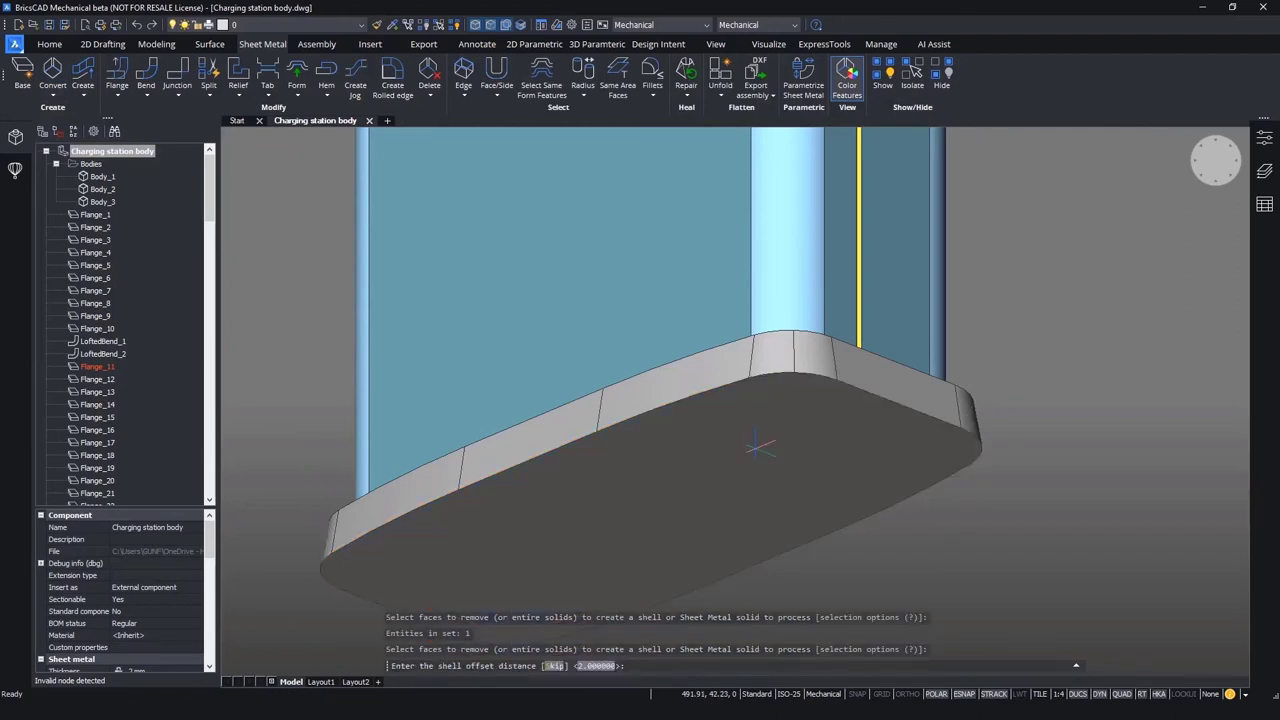
key("Return")
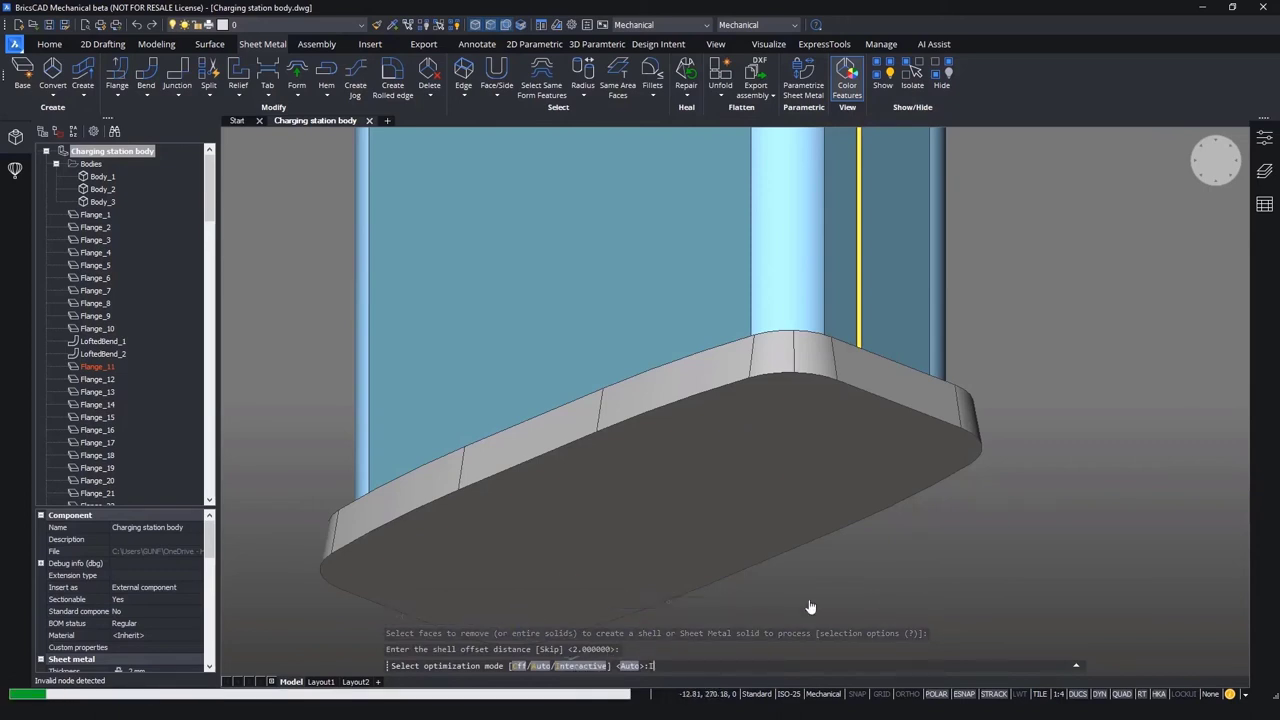
type("I")
key("Return")
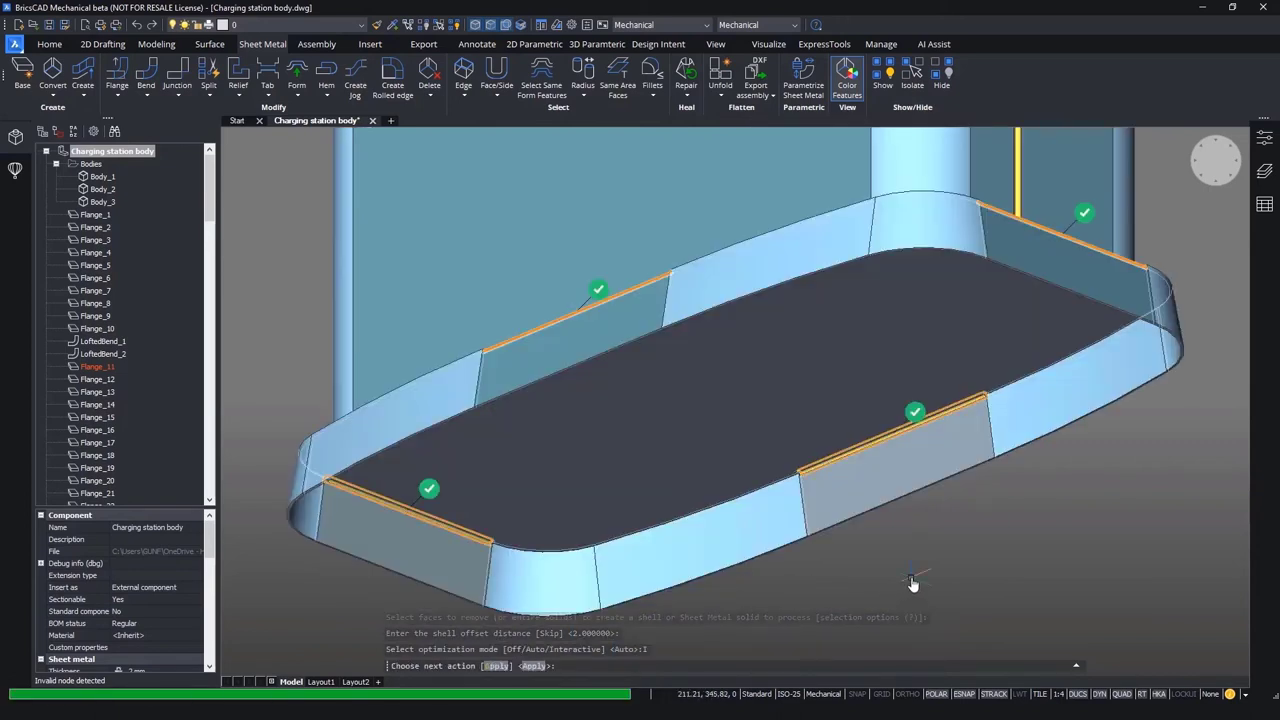
Change the proposed bends on the base's two short ends to junctions and apply the conversion.
middle_click_drag(912, 585, 1085, 577, "shift")
left_click(1077, 550)
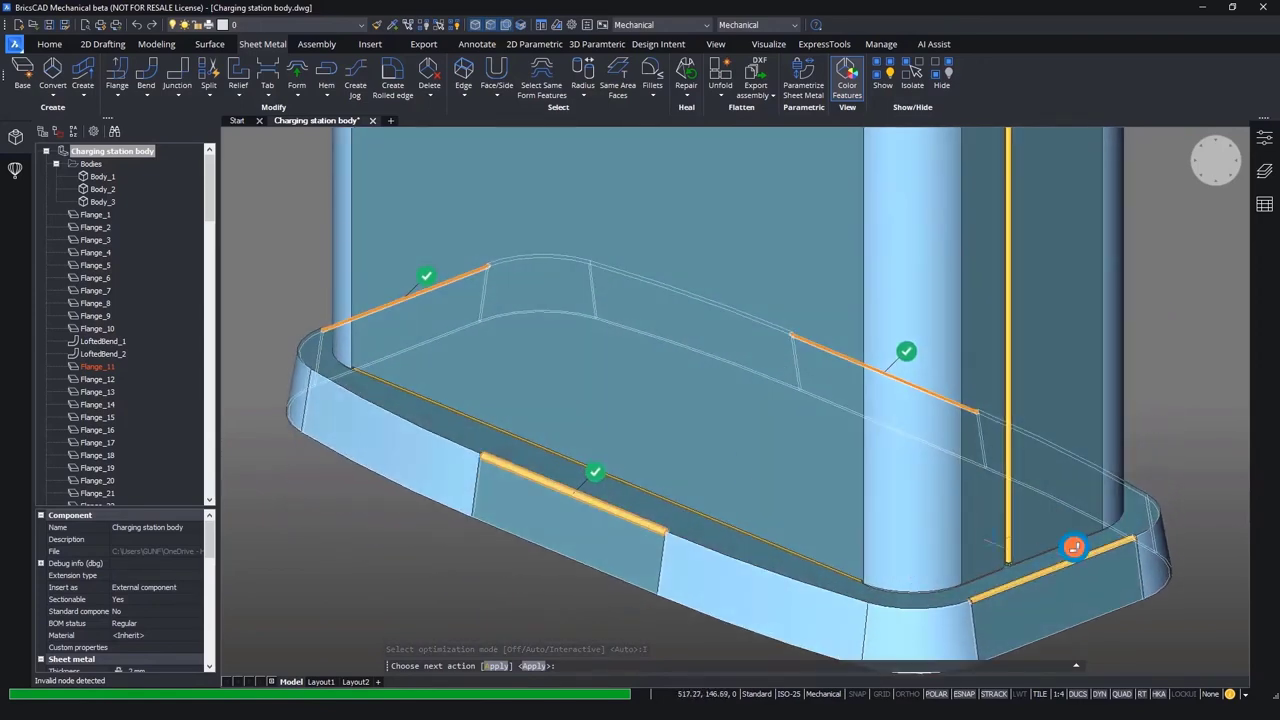
left_click(426, 278)
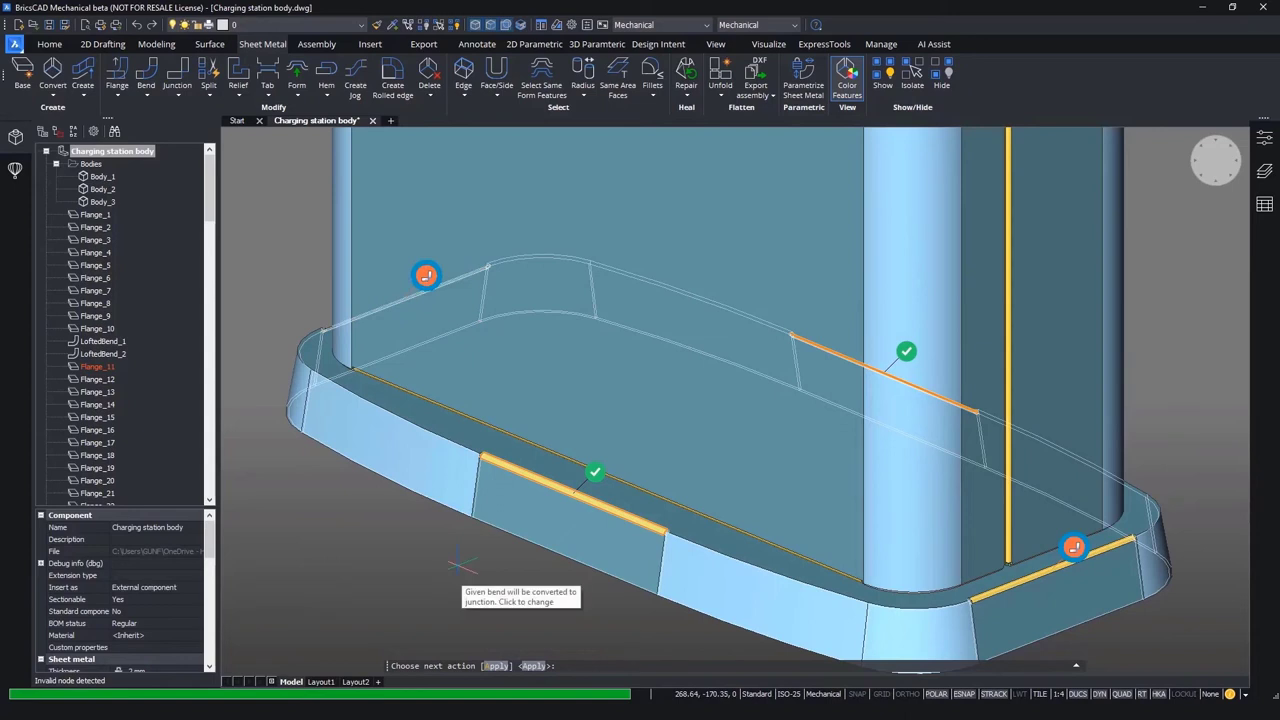
key("Return")
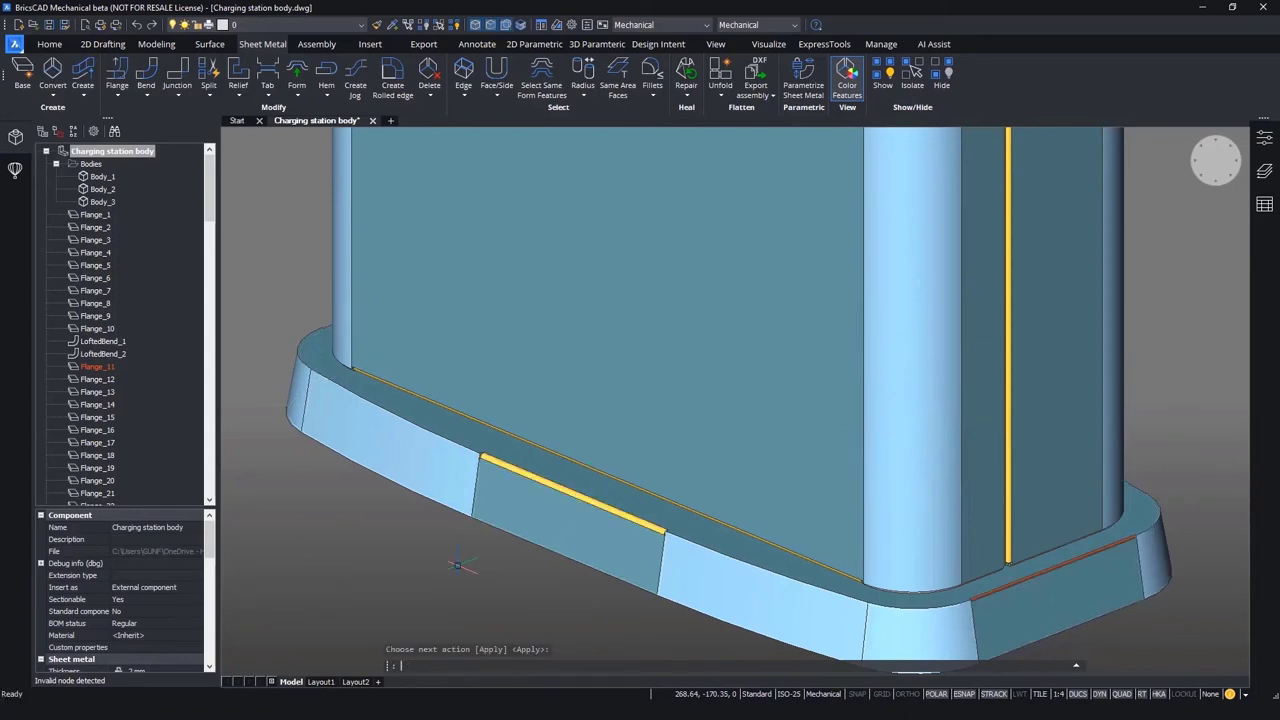
Isolate the new sheet metal base body and convert the remaining hard edges around its top flange to junctions.
middle_click_drag(451, 568, 566, 580, "shift")
mouse_move(760, 518)
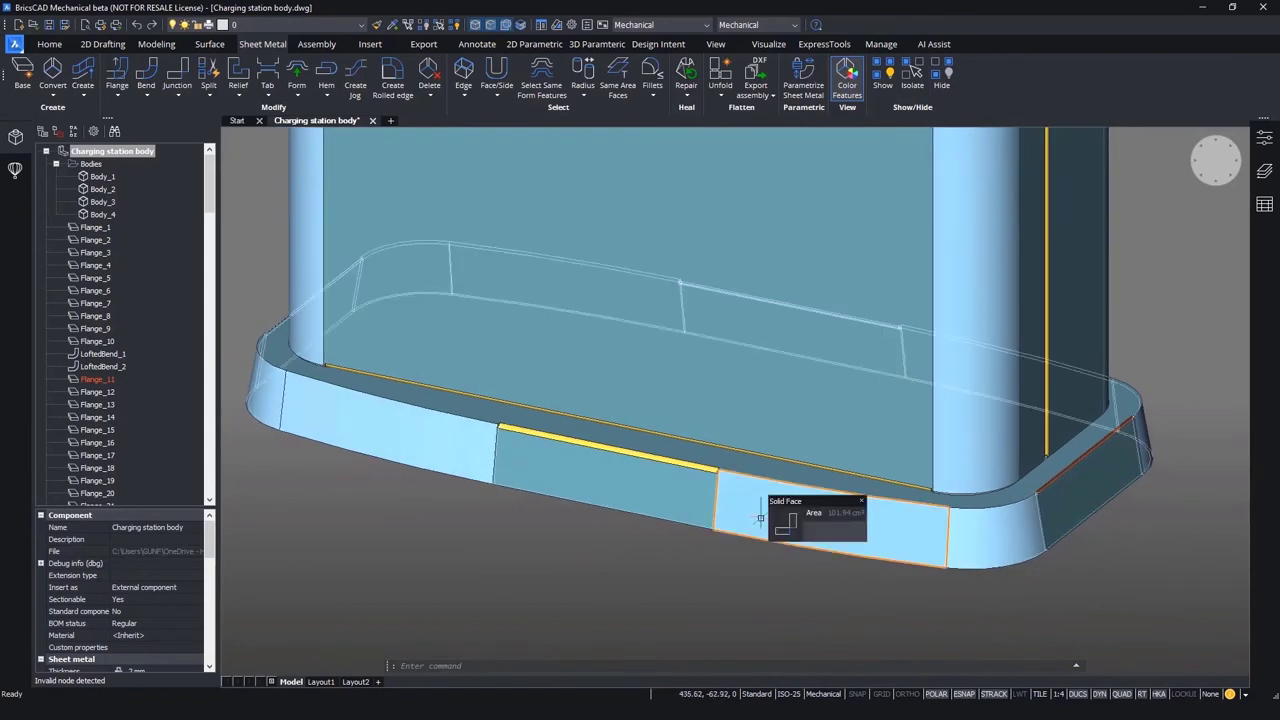
left_click(818, 532)
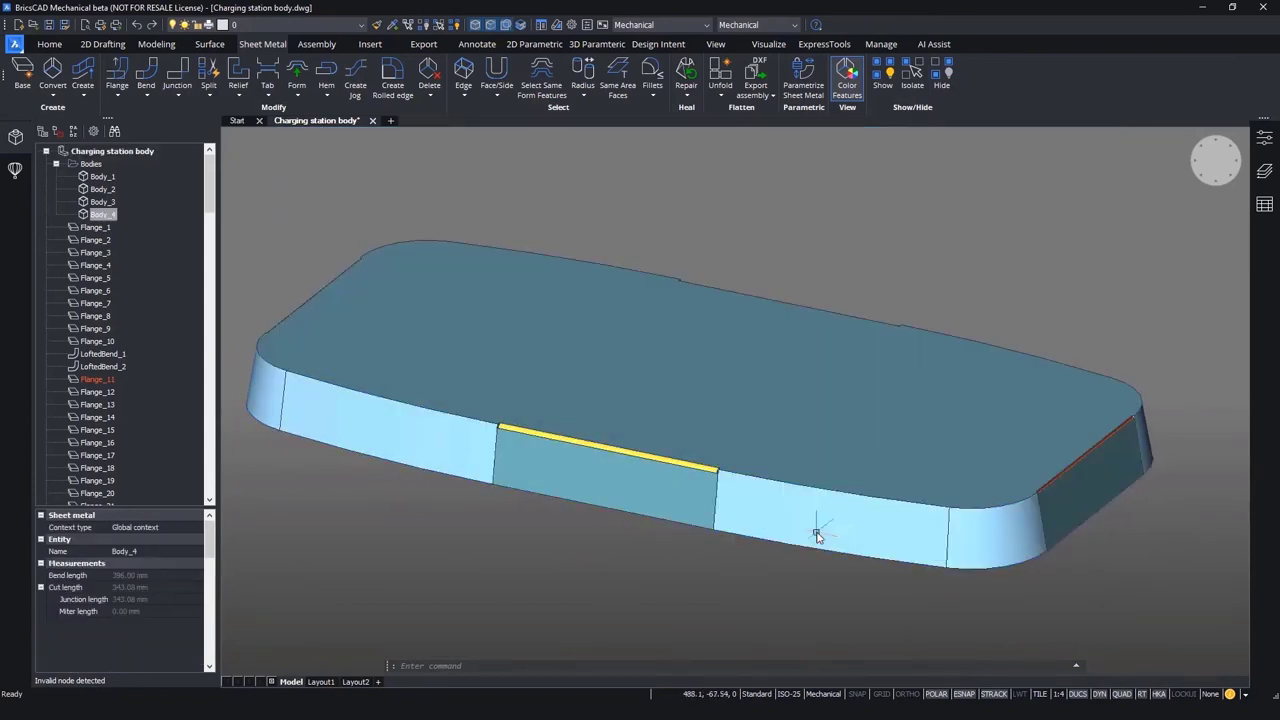
middle_click_drag(784, 607, 936, 517, "shift")
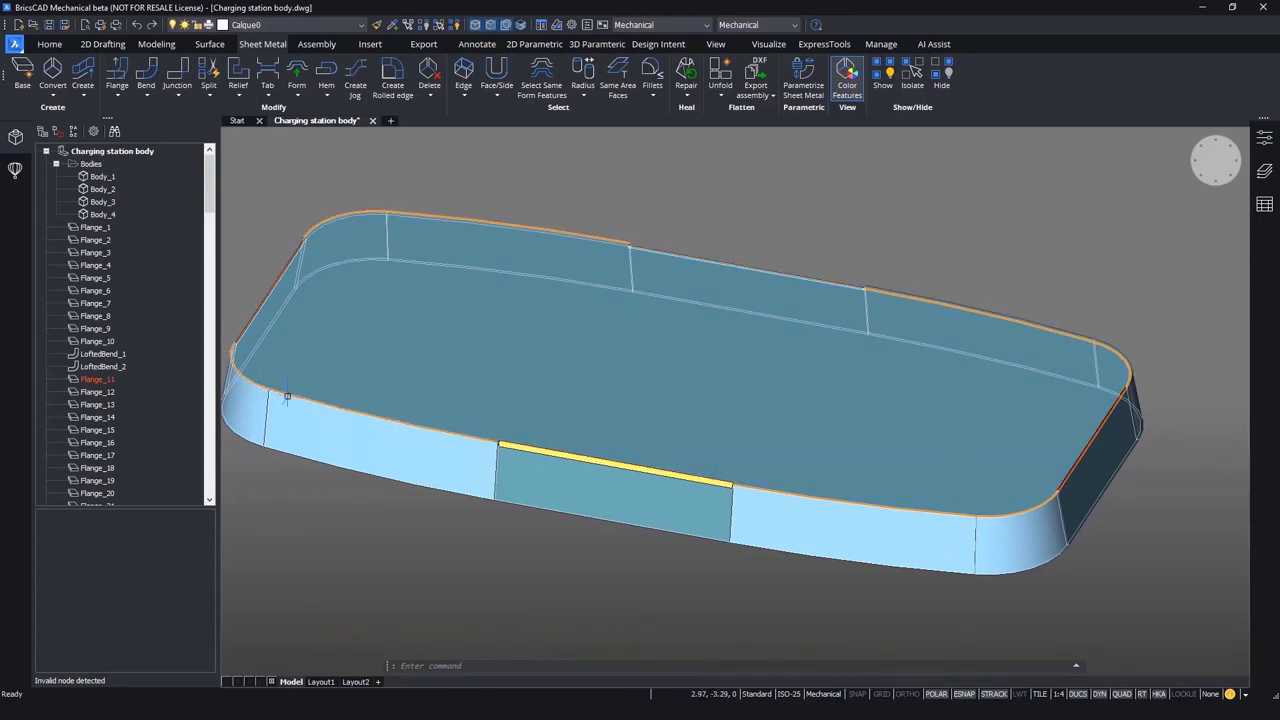
left_click(315, 408)
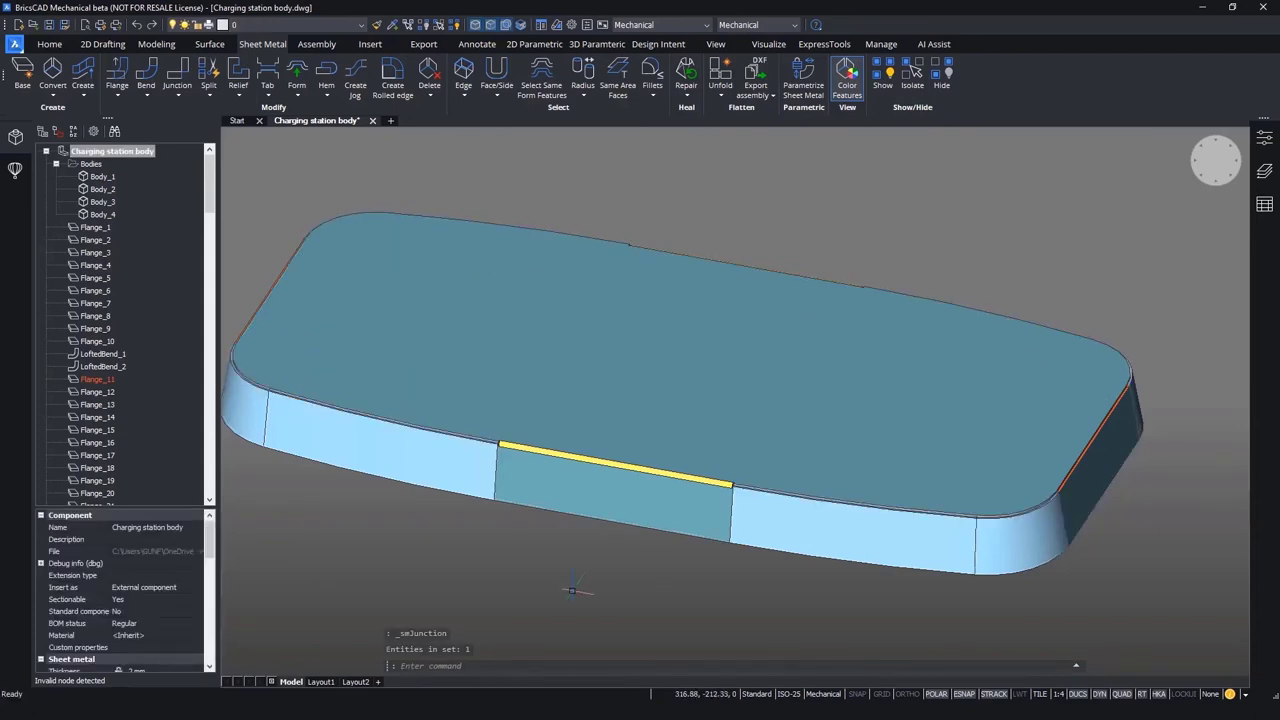
Split the flange on one short end of the base with a new line between the midpoints of its lower and upper edges.
left_click(213, 94)
left_click(245, 196)
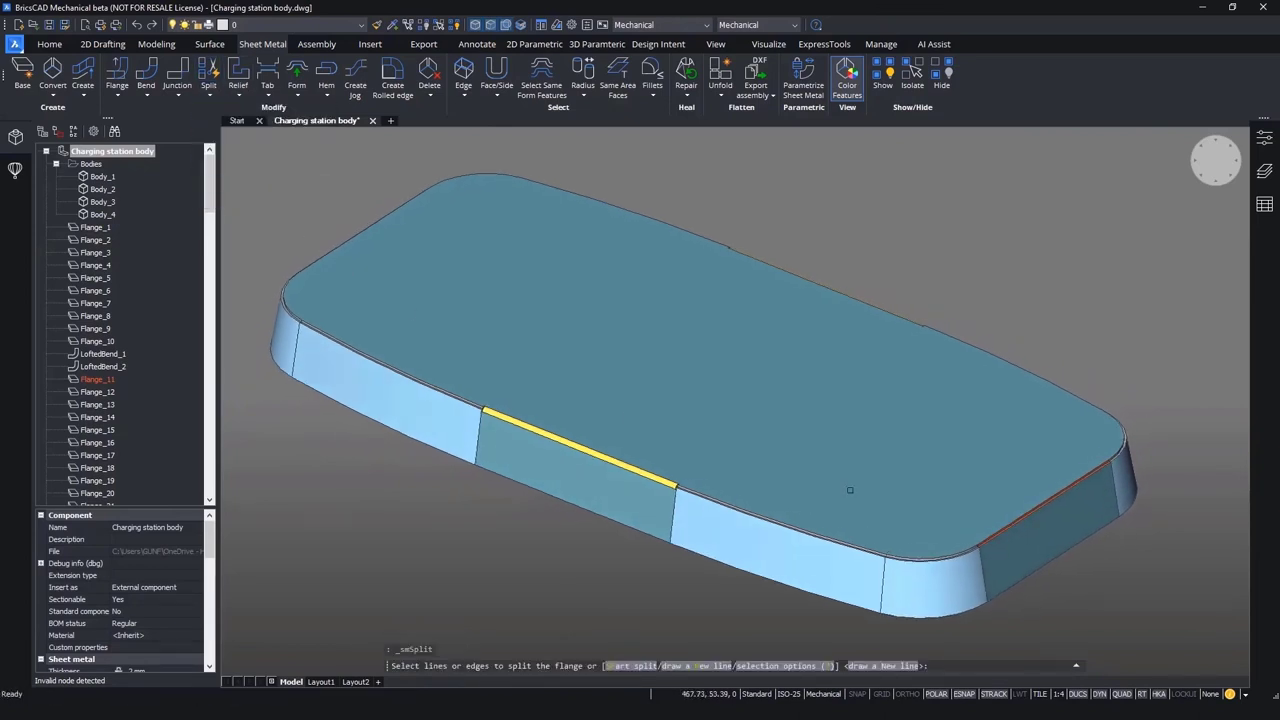
key("Return")
left_click(1053, 558)
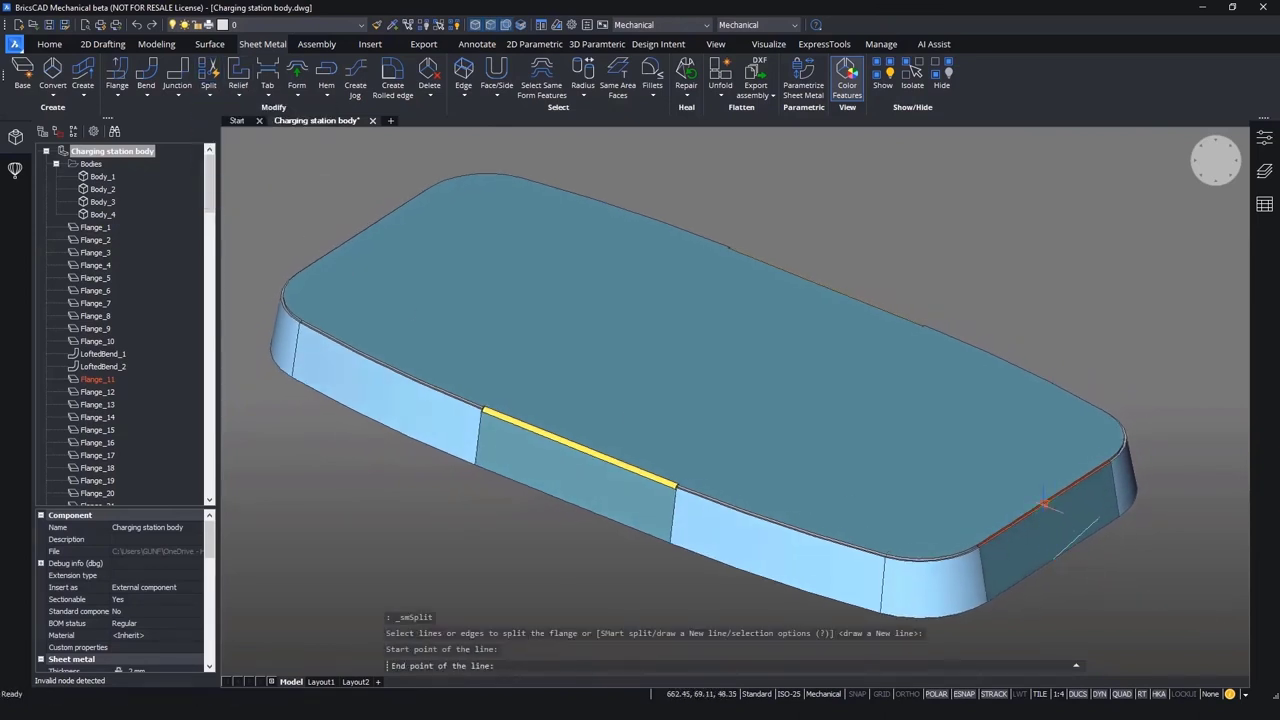
left_click(1045, 508)
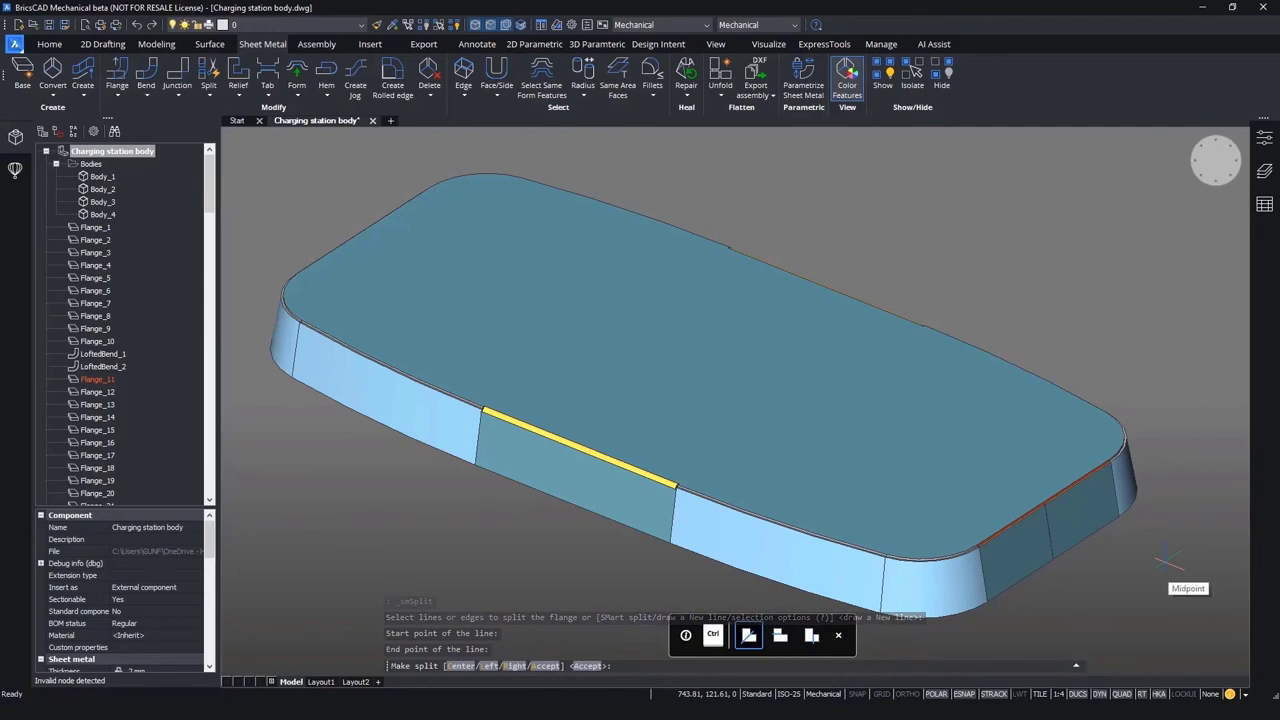
key("Return")
Split the flange on the base's opposite short end with a midpoint-to-midpoint line as well.
key("Return")
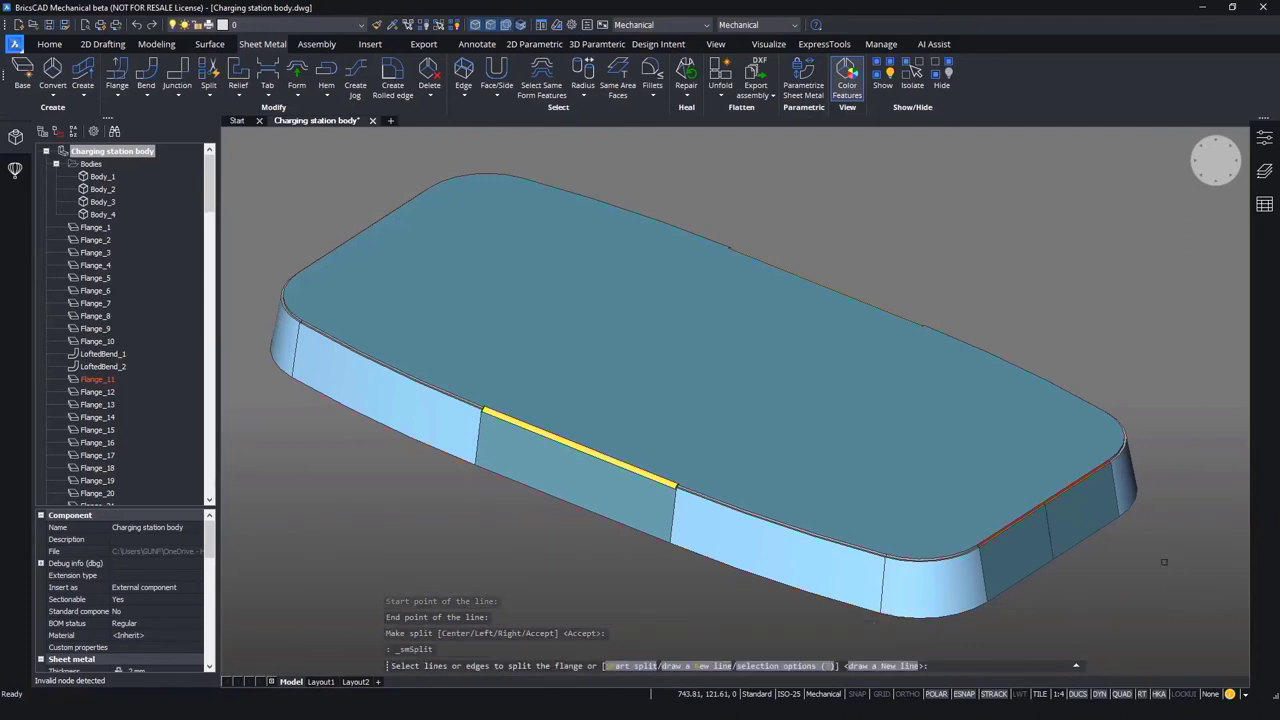
key("Return")
mouse_move(1163, 562)
middle_mouse_down("shift")
mouse_move(711, 627)
mouse_move(526, 599)
mouse_move(533, 579)
middle_mouse_up("shift")
left_click(535, 576)
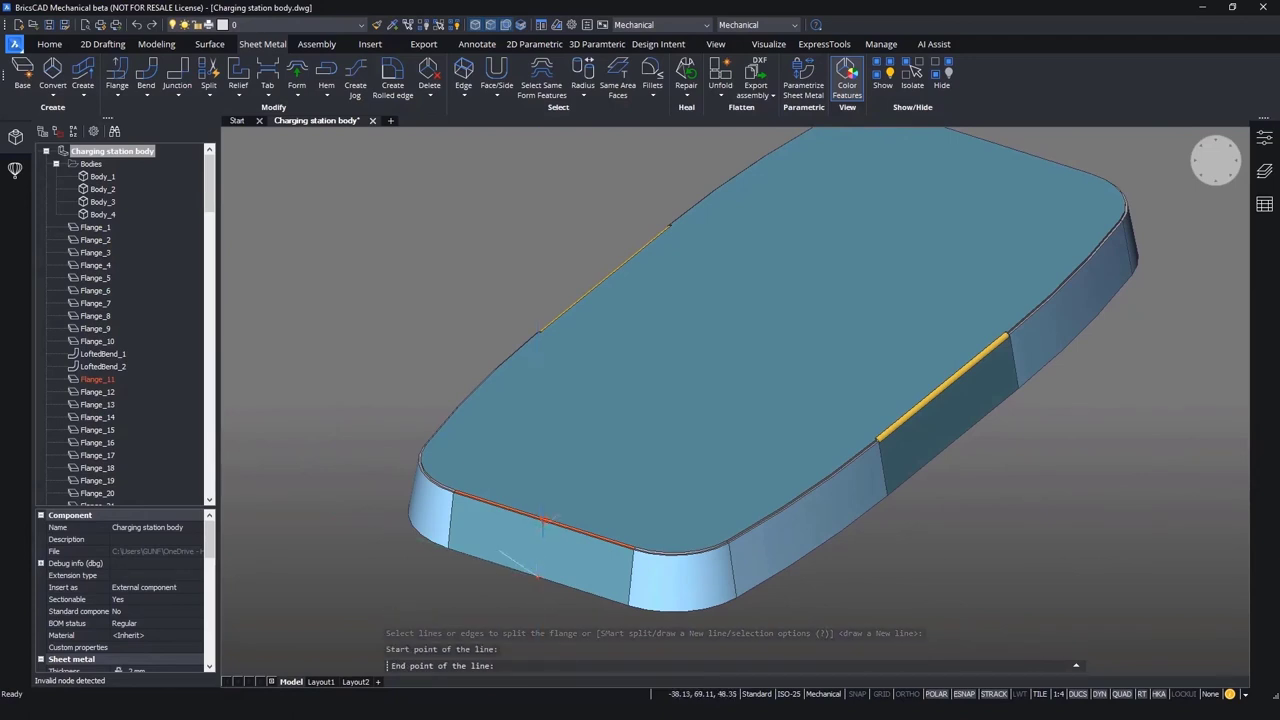
left_click(543, 520)
key("Return")
key("Escape")
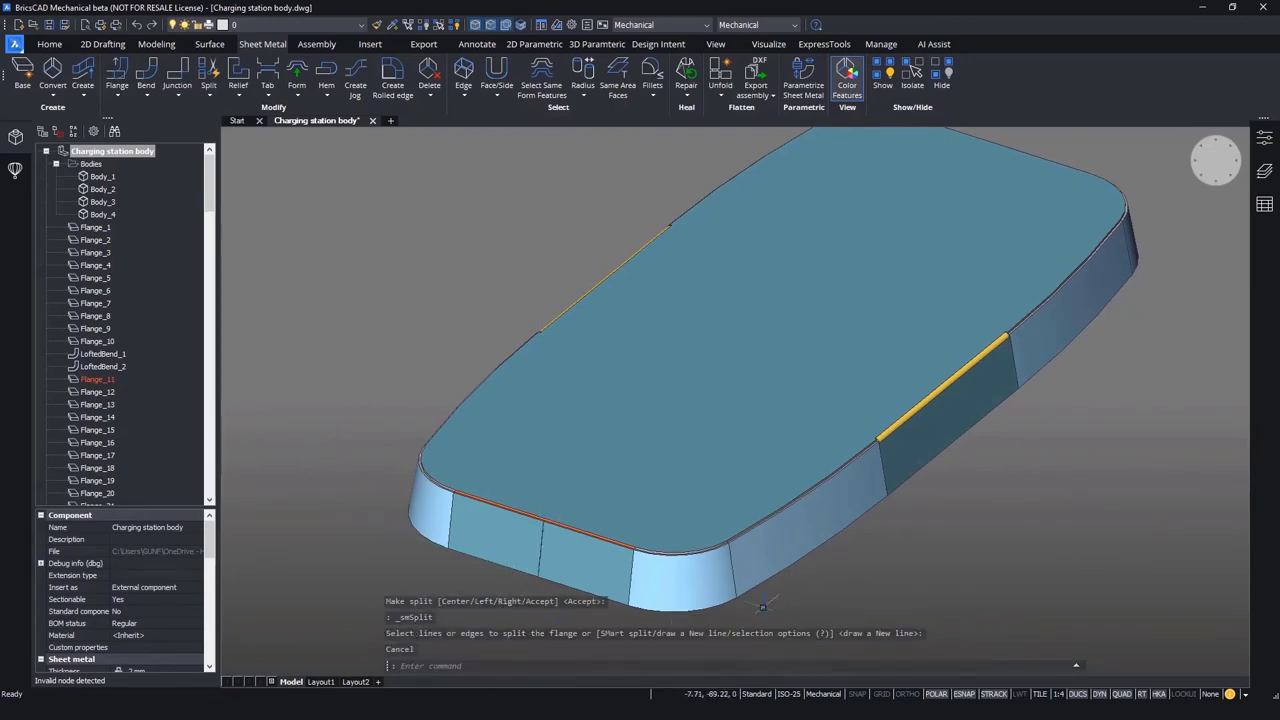
Preview unfolding the base from its top flange, positioning the flat pattern in front of the body without keeping it.
middle_click_drag(1047, 525, 1045, 541, "shift")
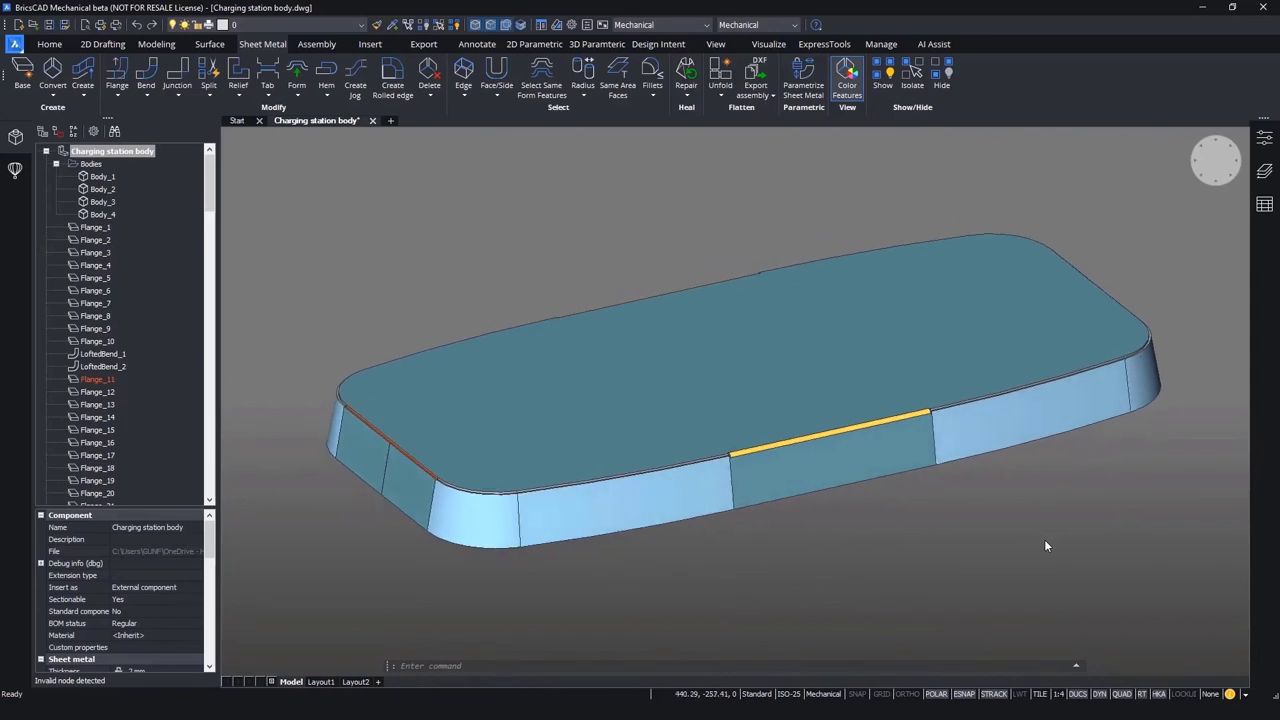
left_click(720, 72)
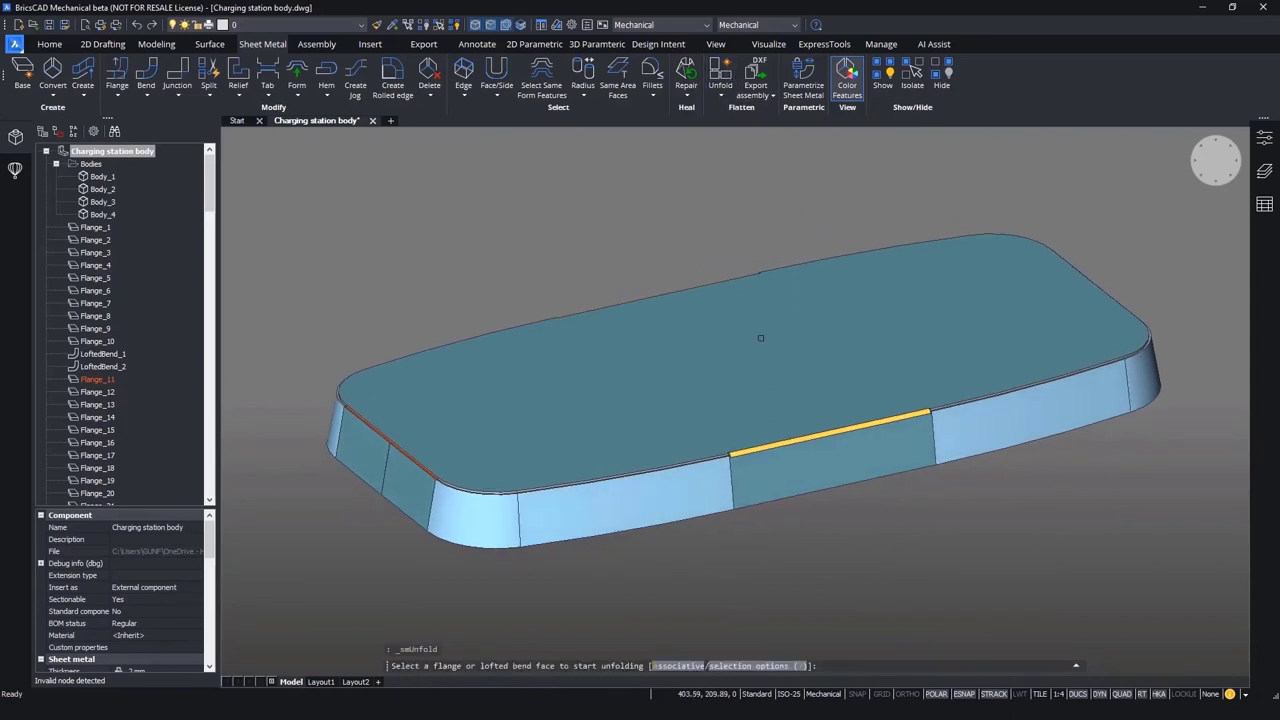
left_click(761, 370)
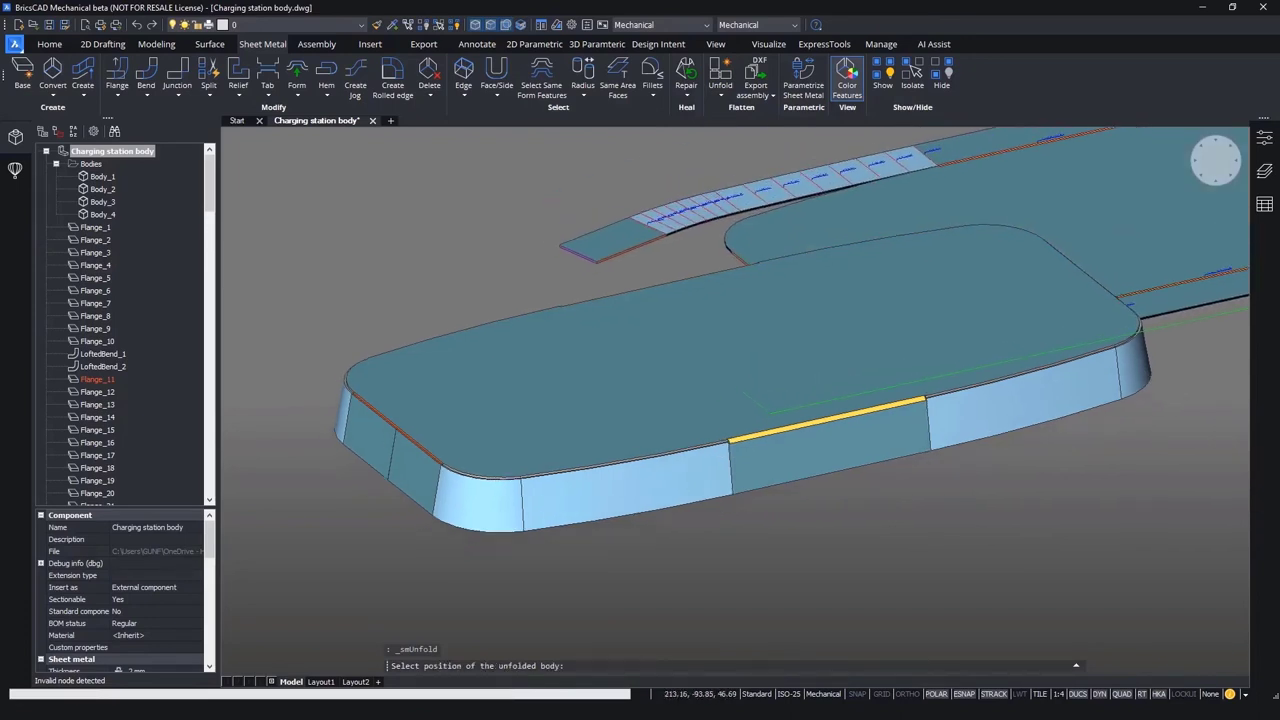
scroll(770, 412, "down", 3)
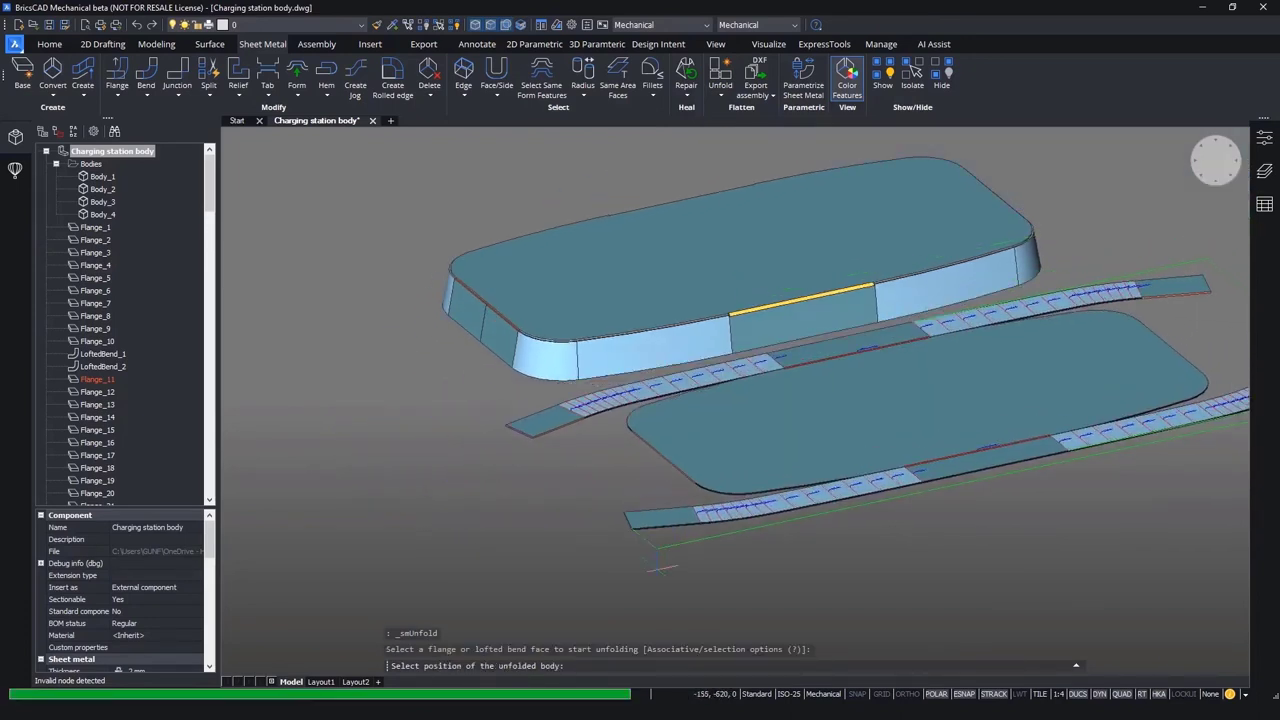
left_click(630, 606)
middle_click_drag(868, 605, 897, 618, "shift")
scroll(898, 623, "up", 3)
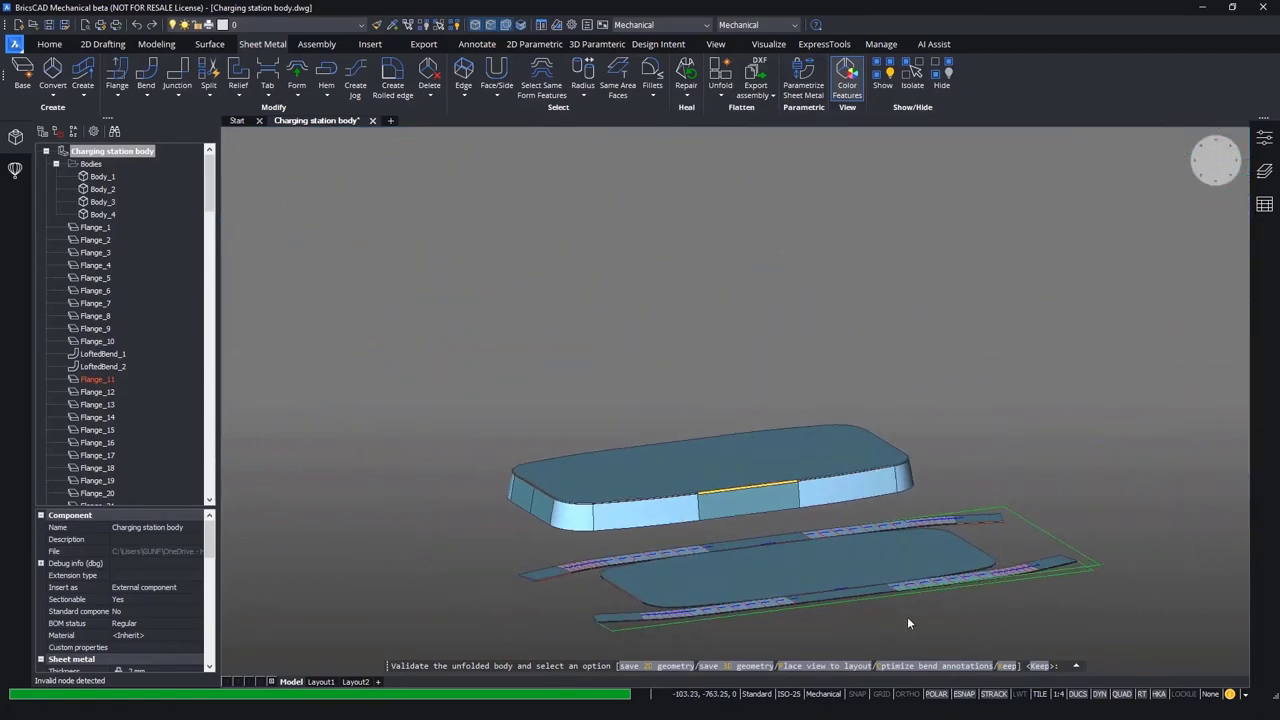
key("Escape")
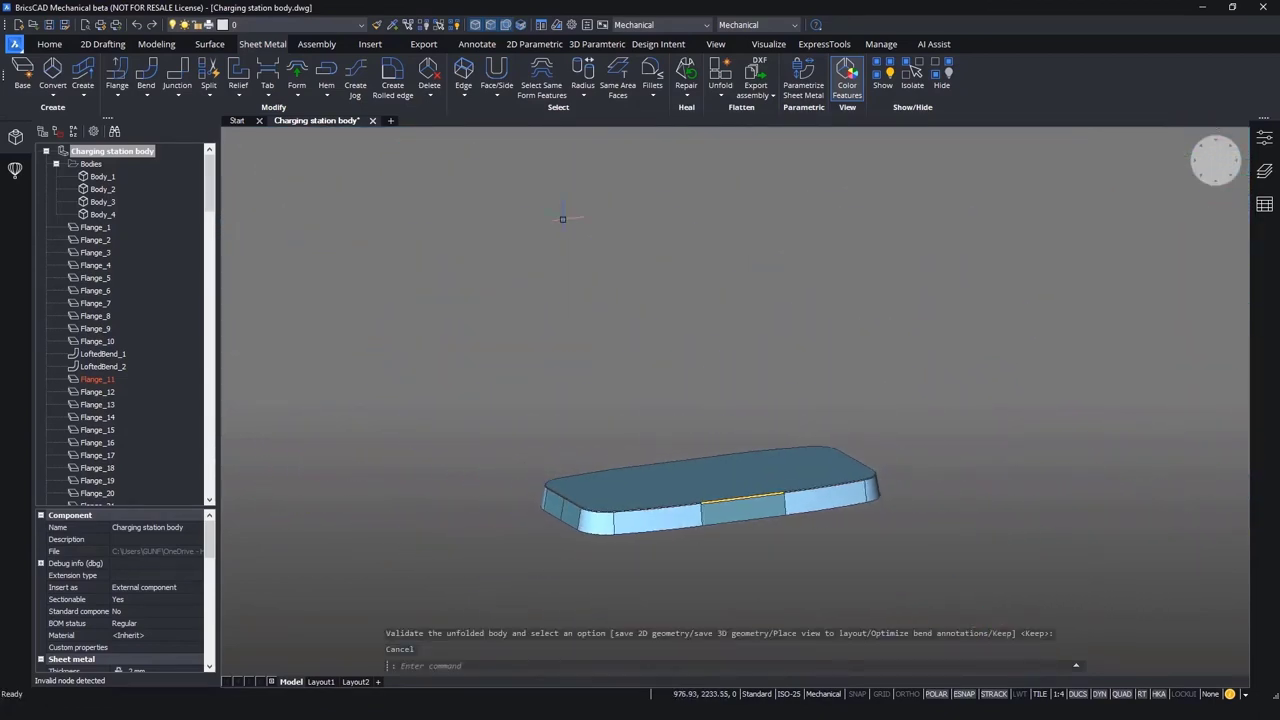
Bring the hidden bodies back into view alongside the isolated base and save the drawing.
left_click(455, 27)
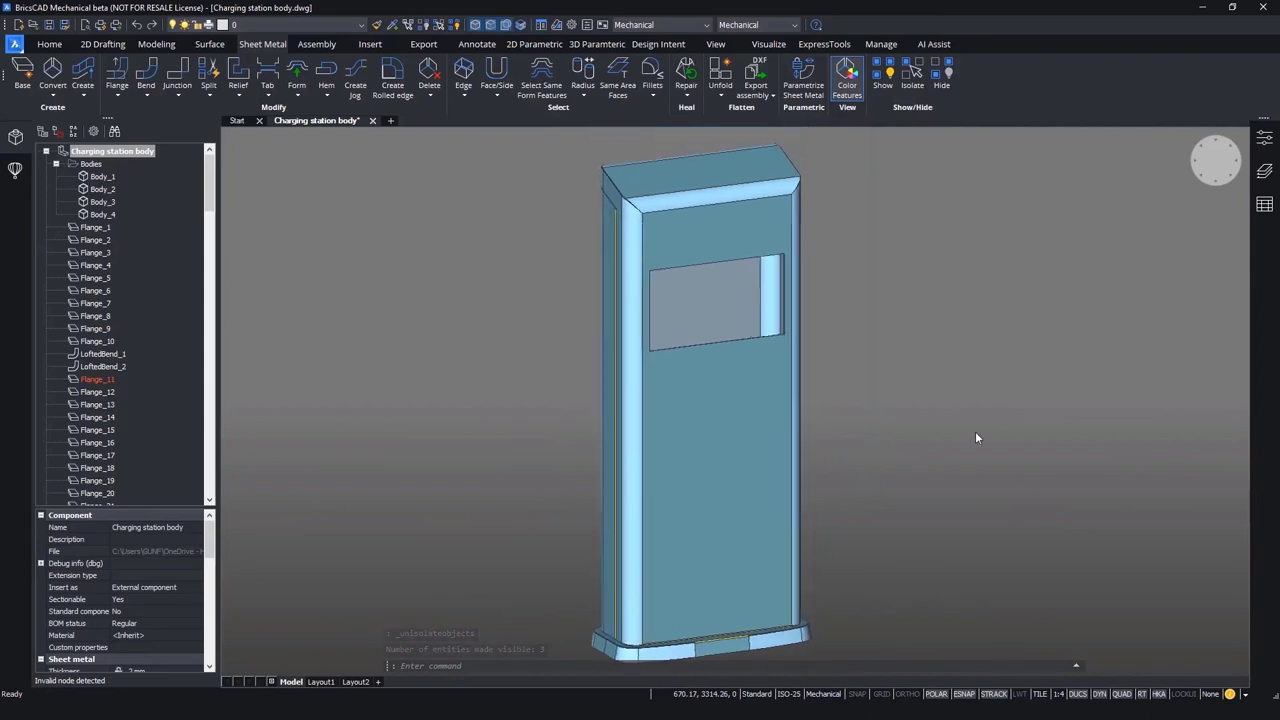
key("ctrl+s")
Run SMASSEMBLYEXPORT in interactive mode with V2's Output subfolder as the output folder, and check the summary of the HTML report.
type("smass")
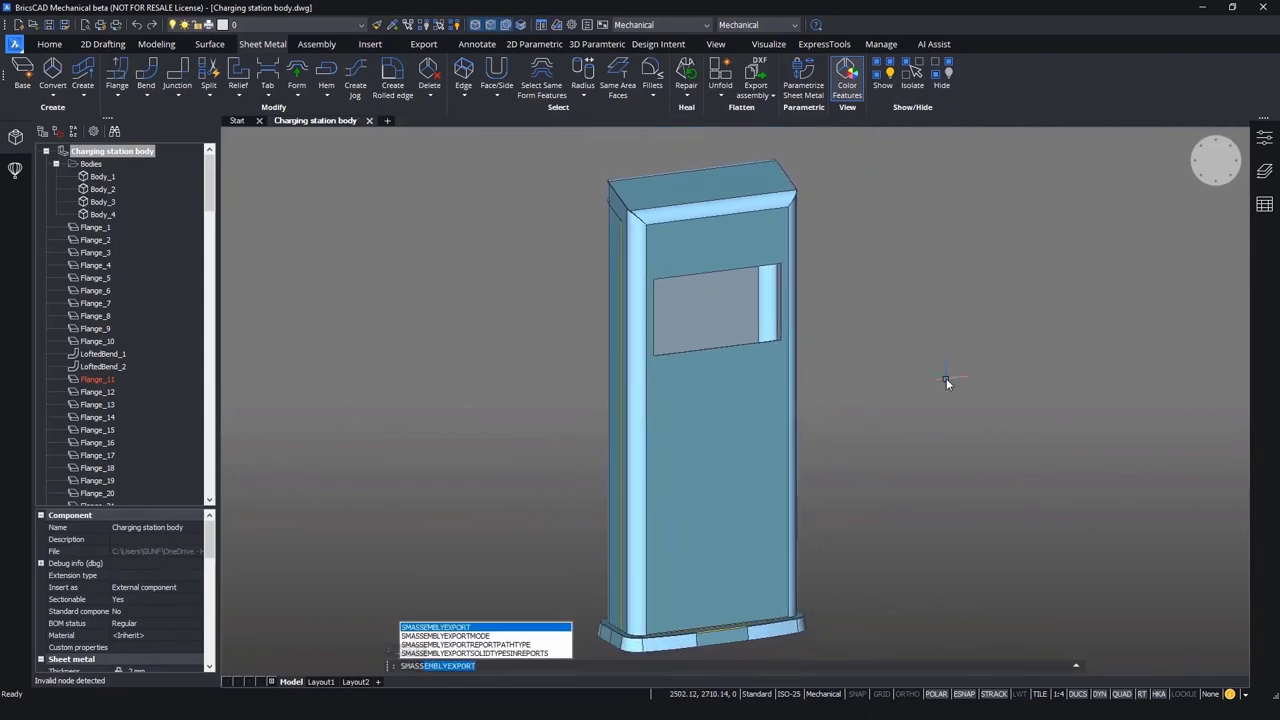
key("Return")
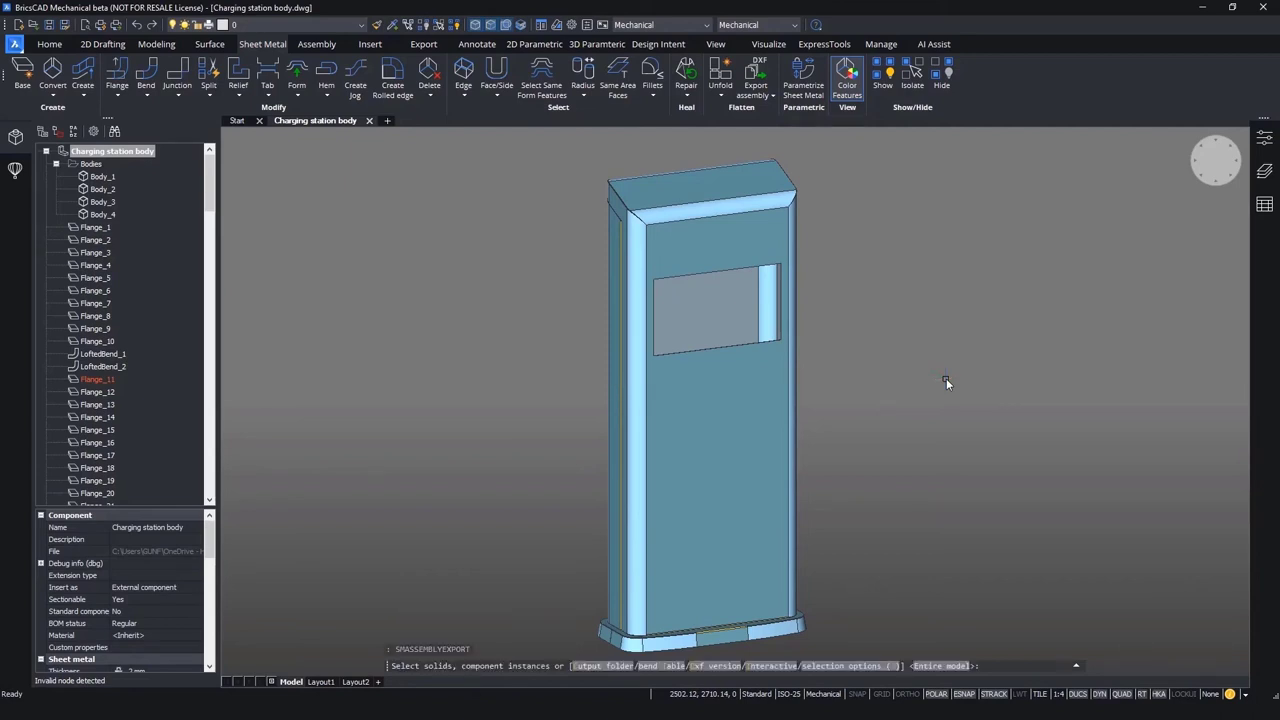
type("i")
key("Return")
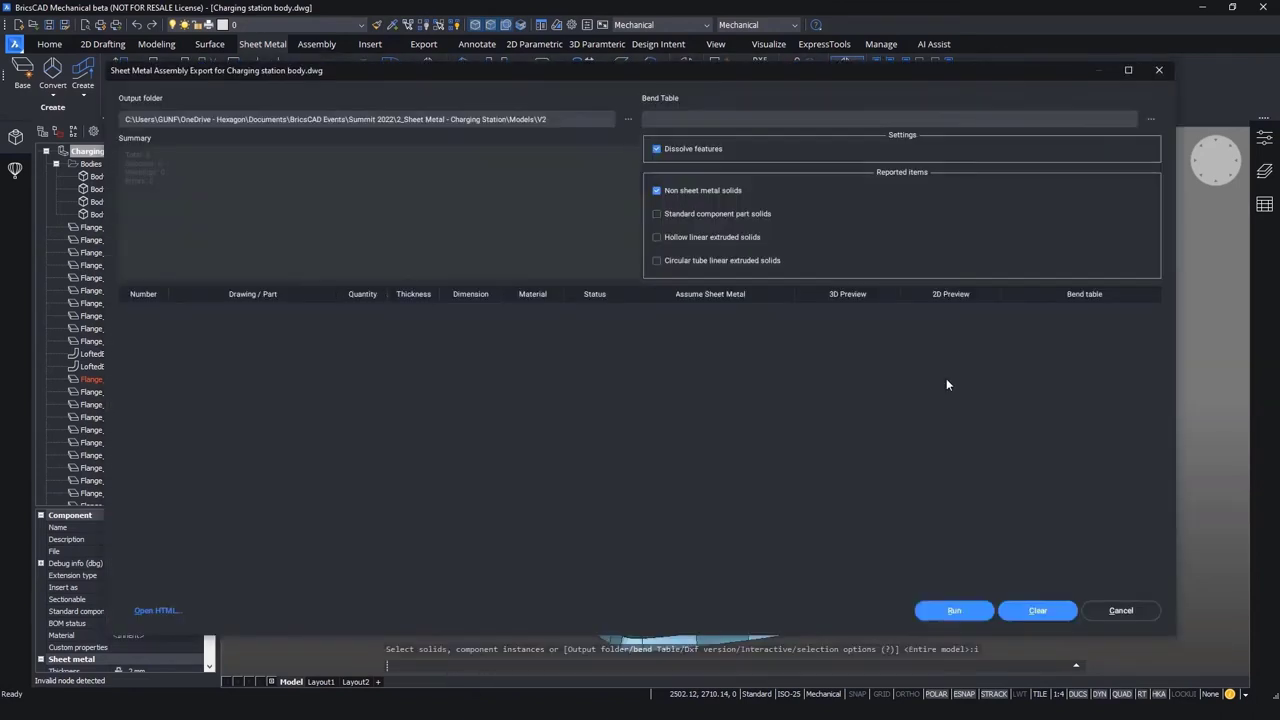
left_click(627, 120)
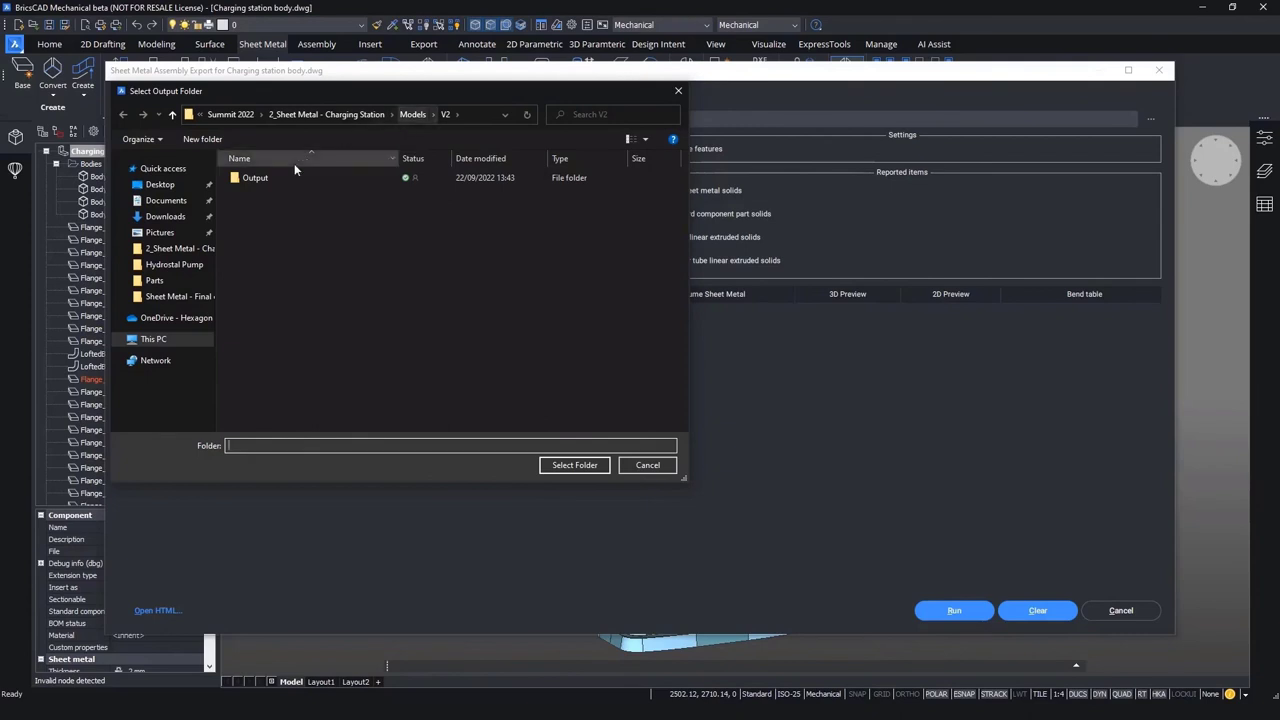
left_click(285, 178)
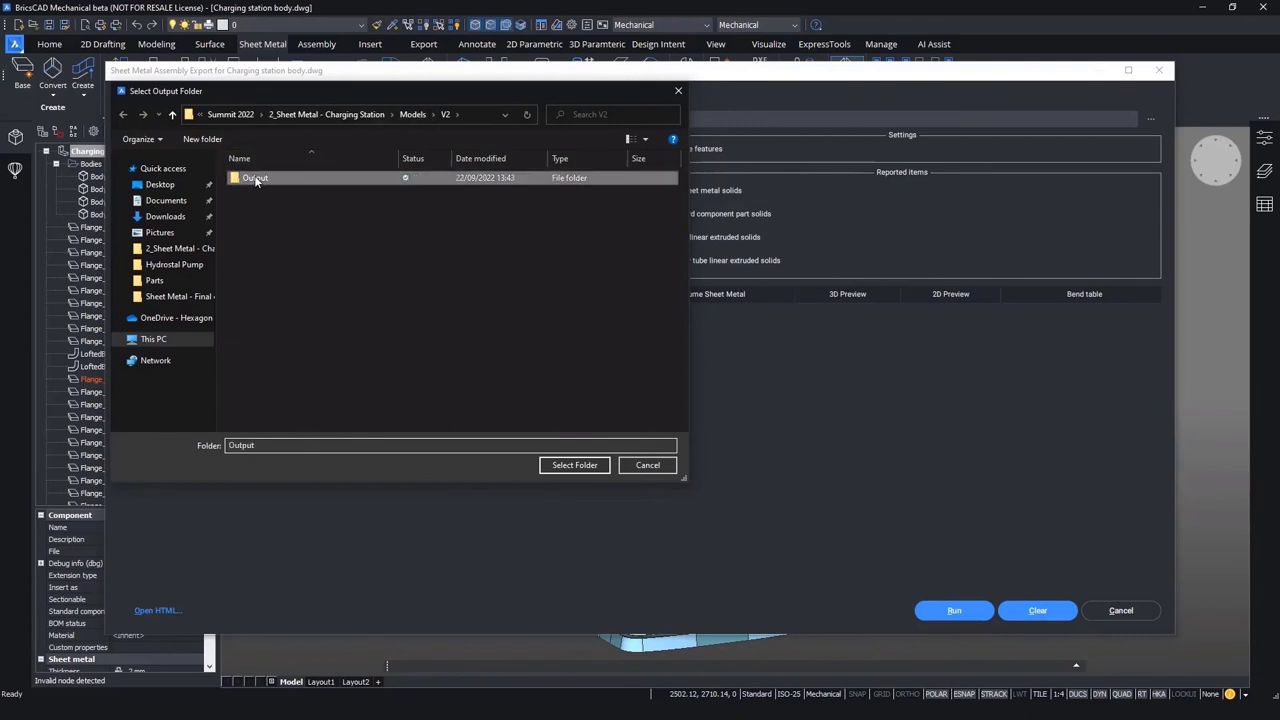
left_click(575, 465)
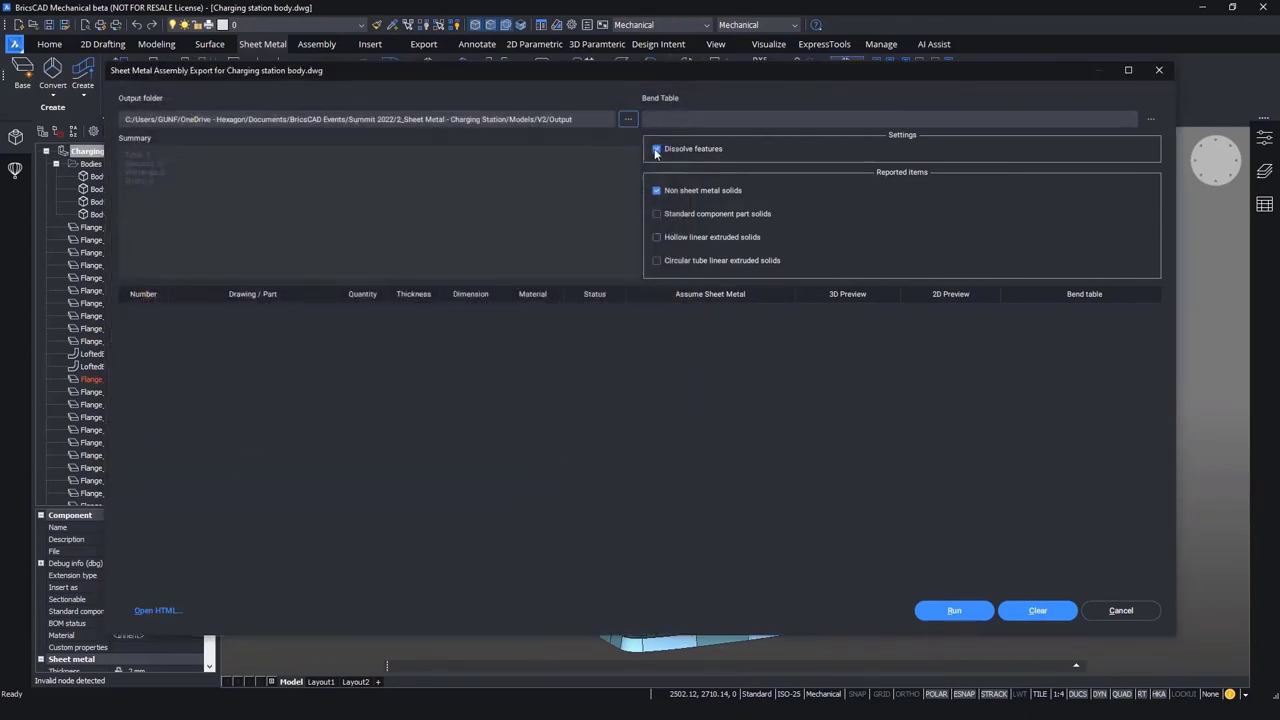
left_click(954, 610)
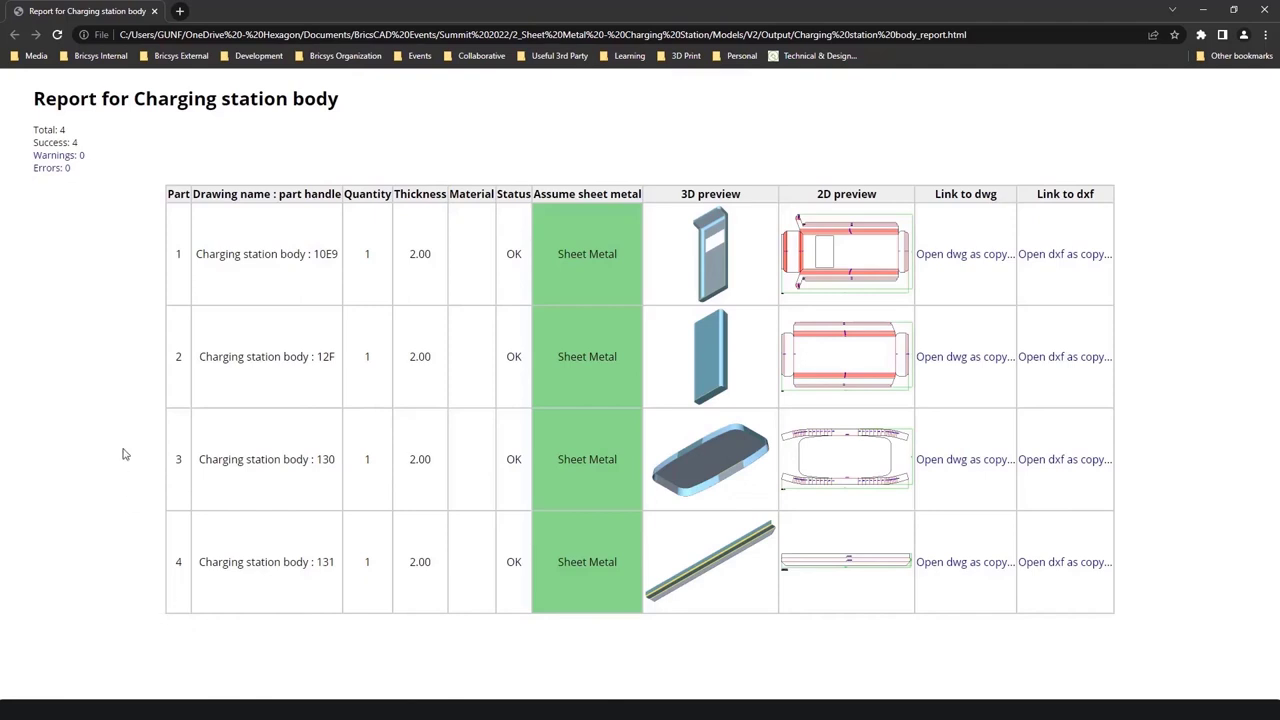
left_click_drag(67, 132, 34, 147)
left_click(88, 177)
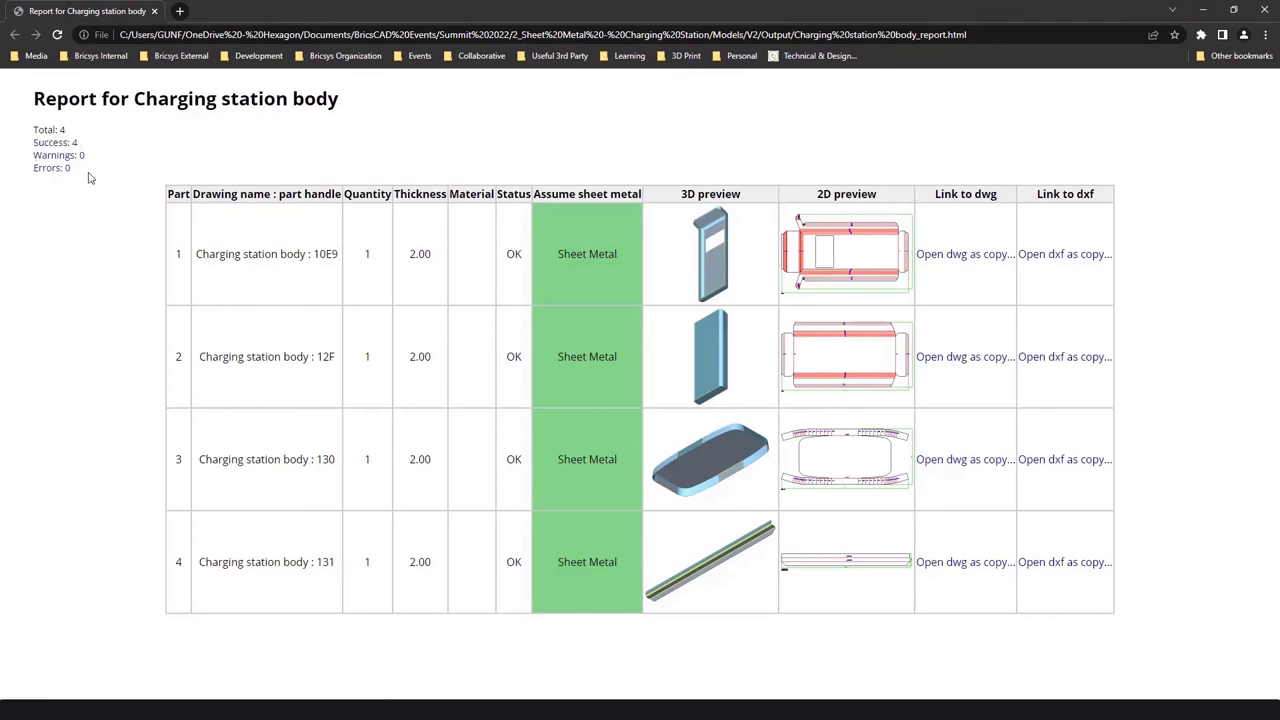